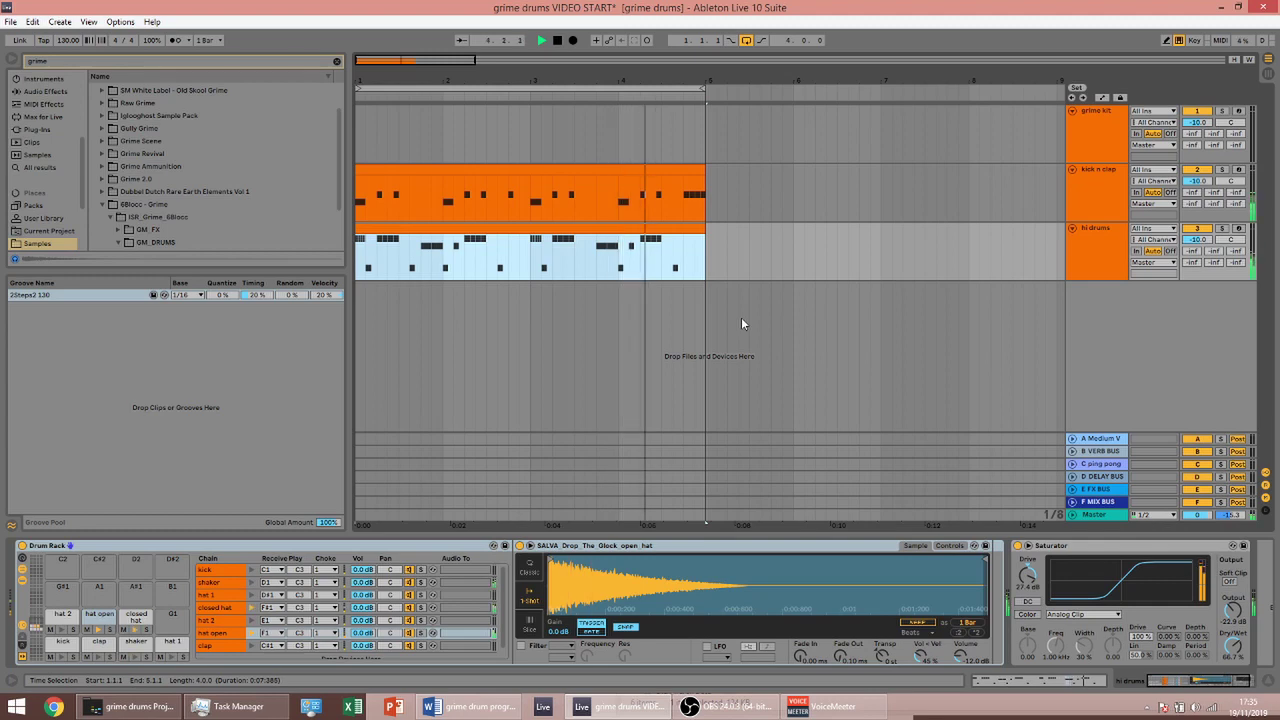
Step: Play the existing drum pattern from the start, then stop it
key(space)
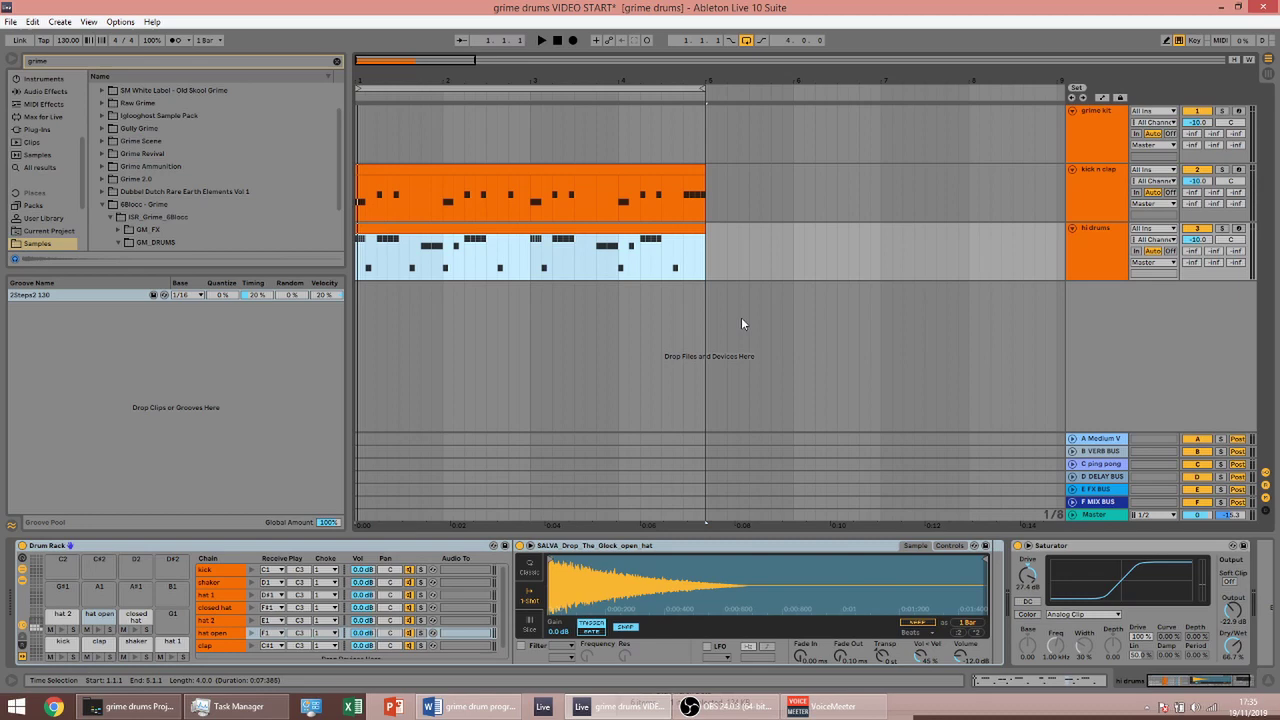
key(space)
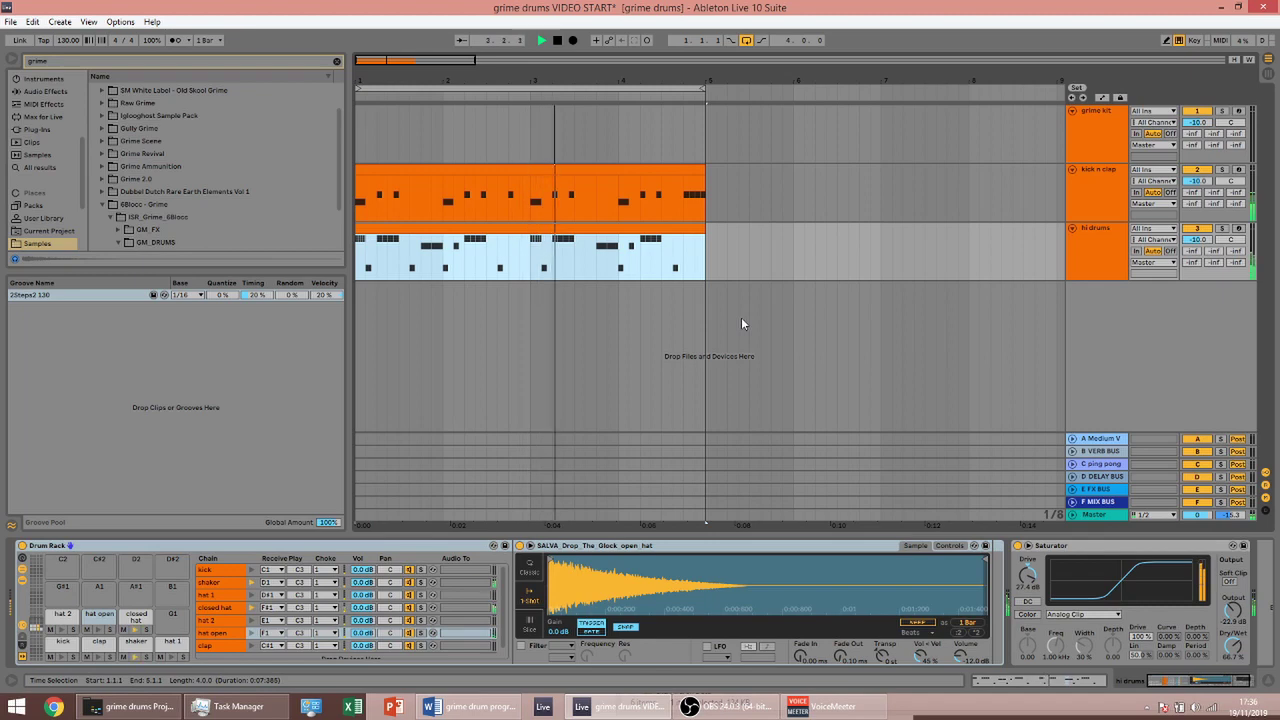
key(space)
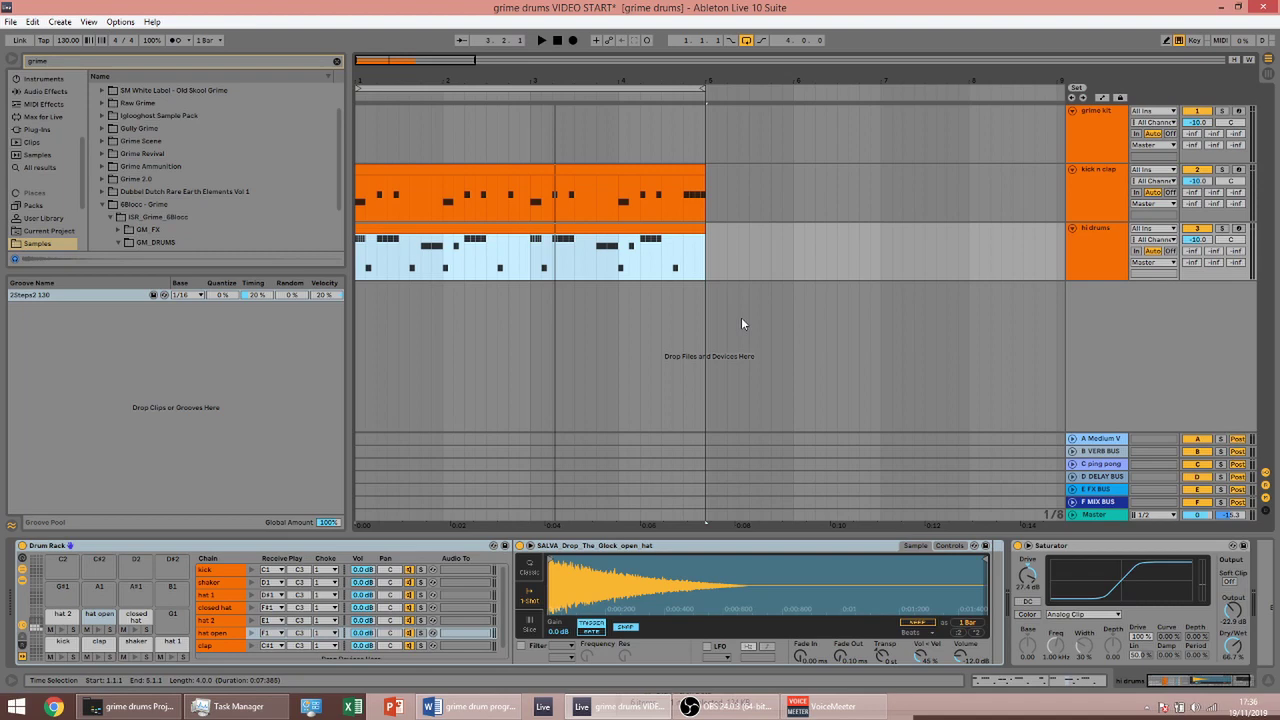
Step: Delete the kick n clap and hi drums tracks and the 2Steps2 130 groove, then reselect grime kit
click(1084, 200)
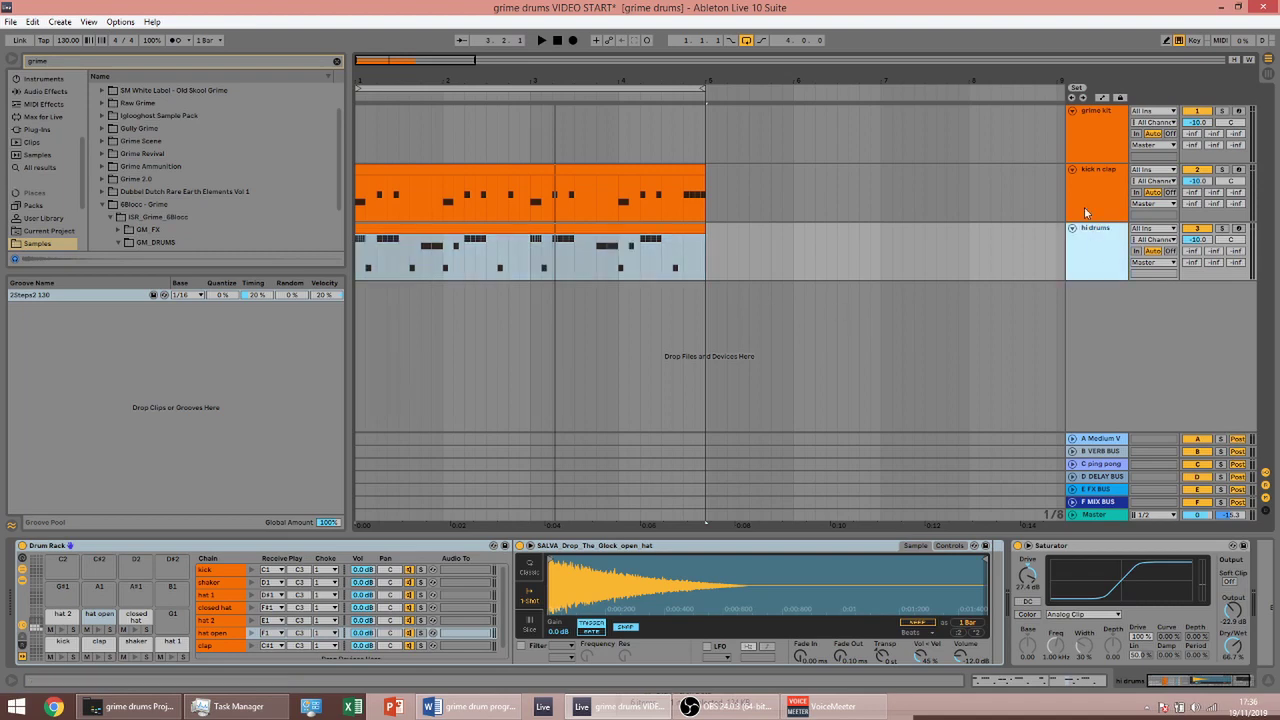
key(Delete)
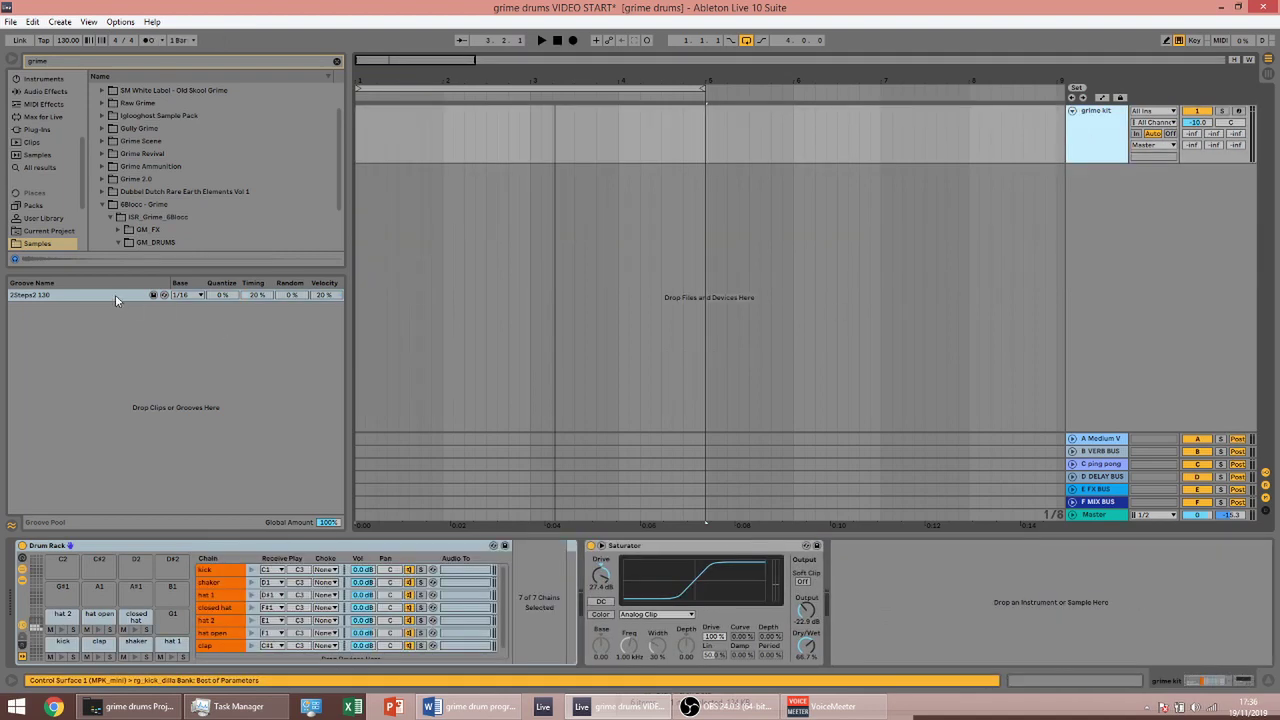
click(111, 296)
key(Delete)
click(1095, 137)
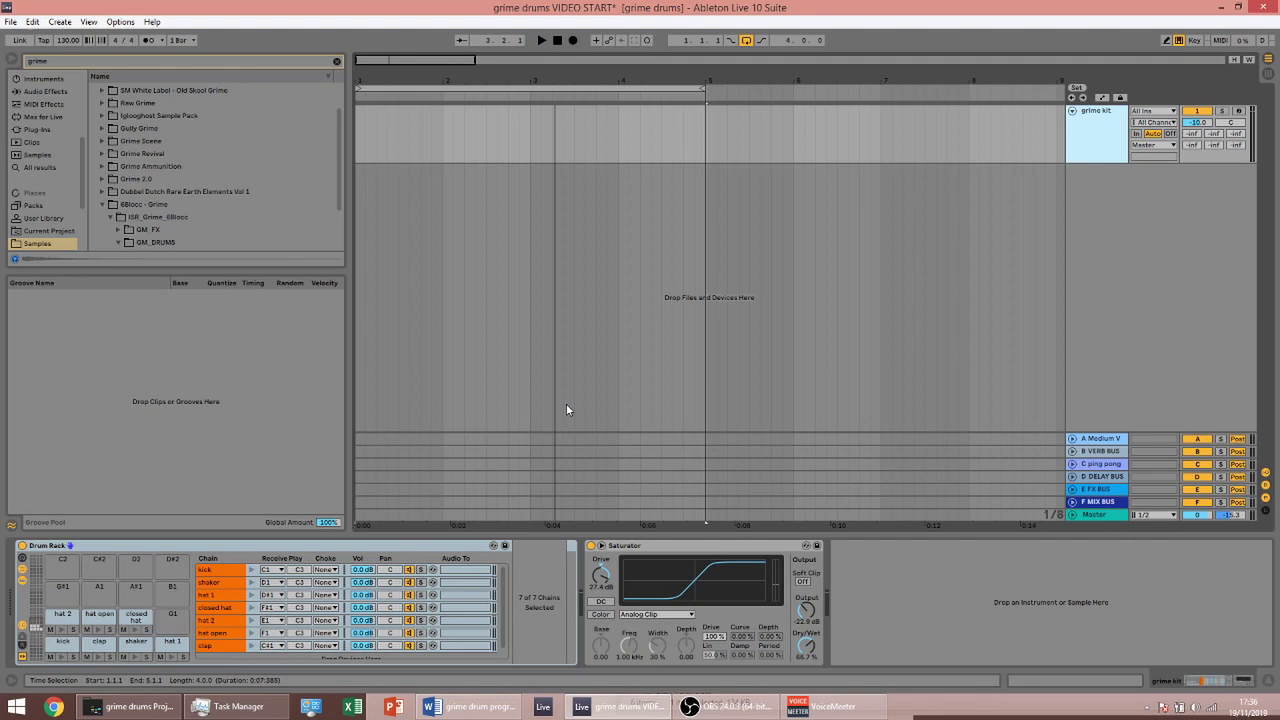
Step: Audition the grime kit pads: kick, clap, shaker, closed hat and open hat
click(63, 643)
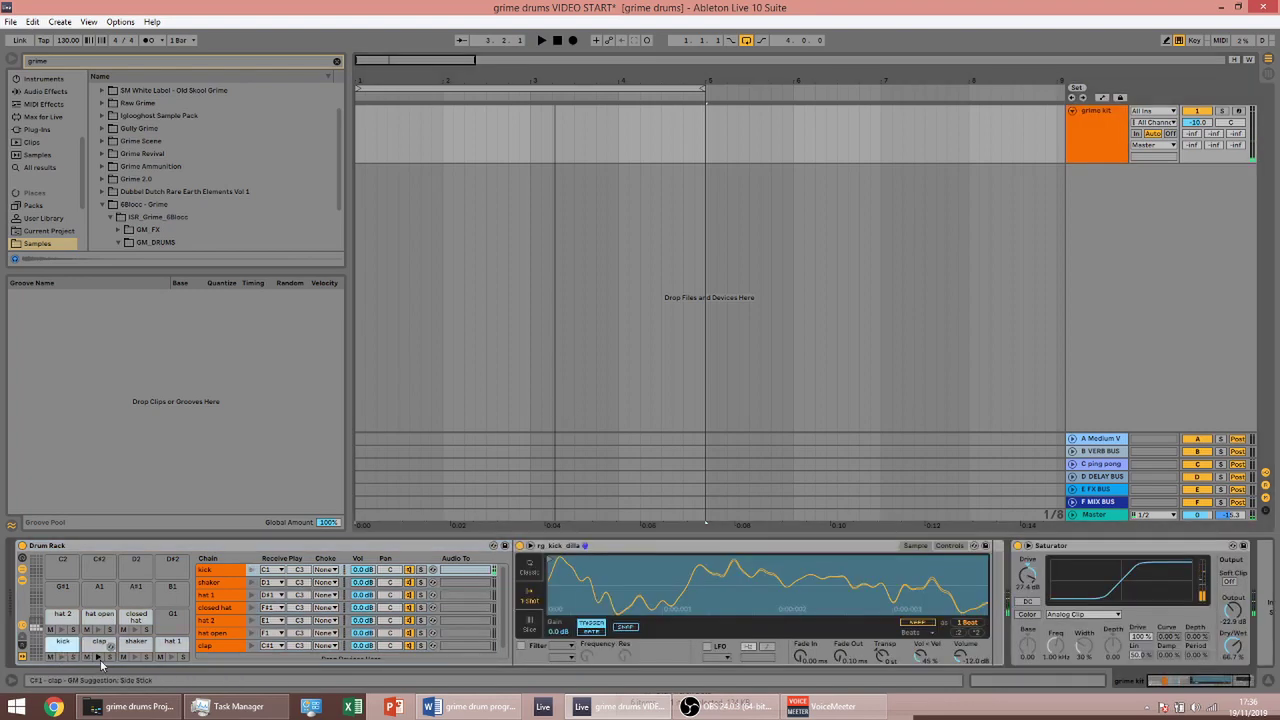
click(100, 659)
click(136, 658)
click(134, 630)
click(97, 630)
click(63, 657)
click(101, 657)
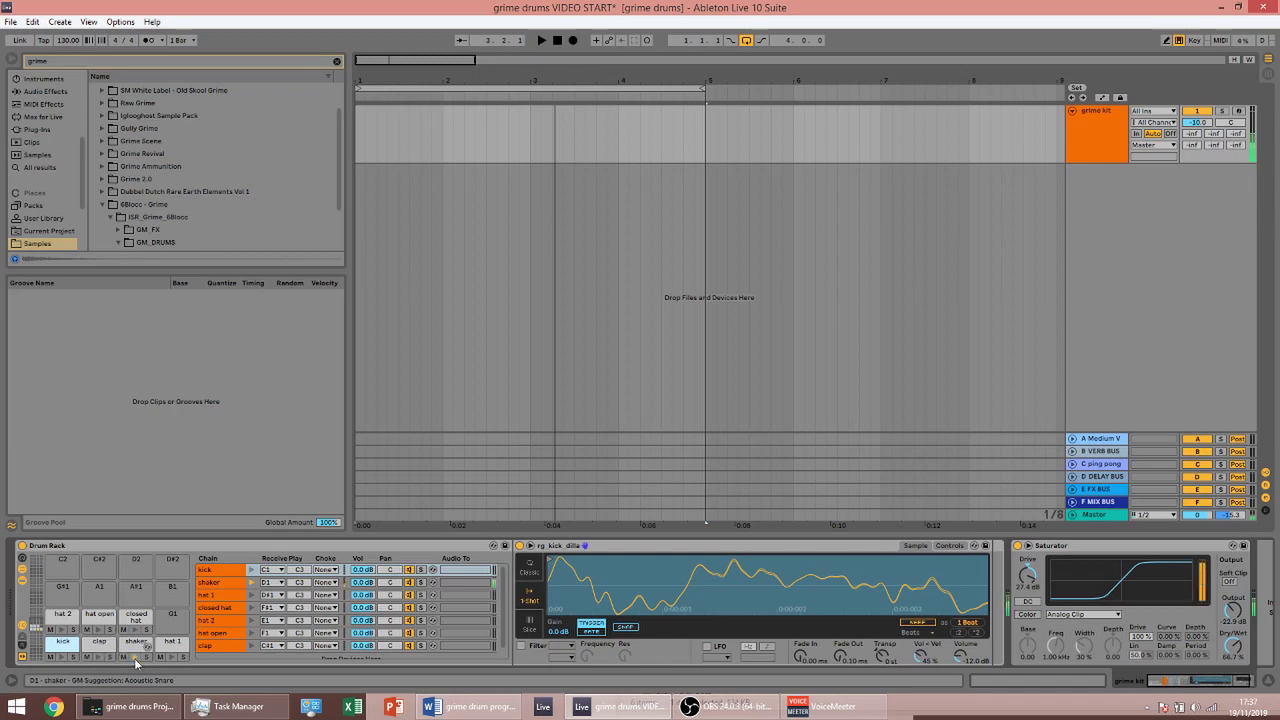
click(132, 631)
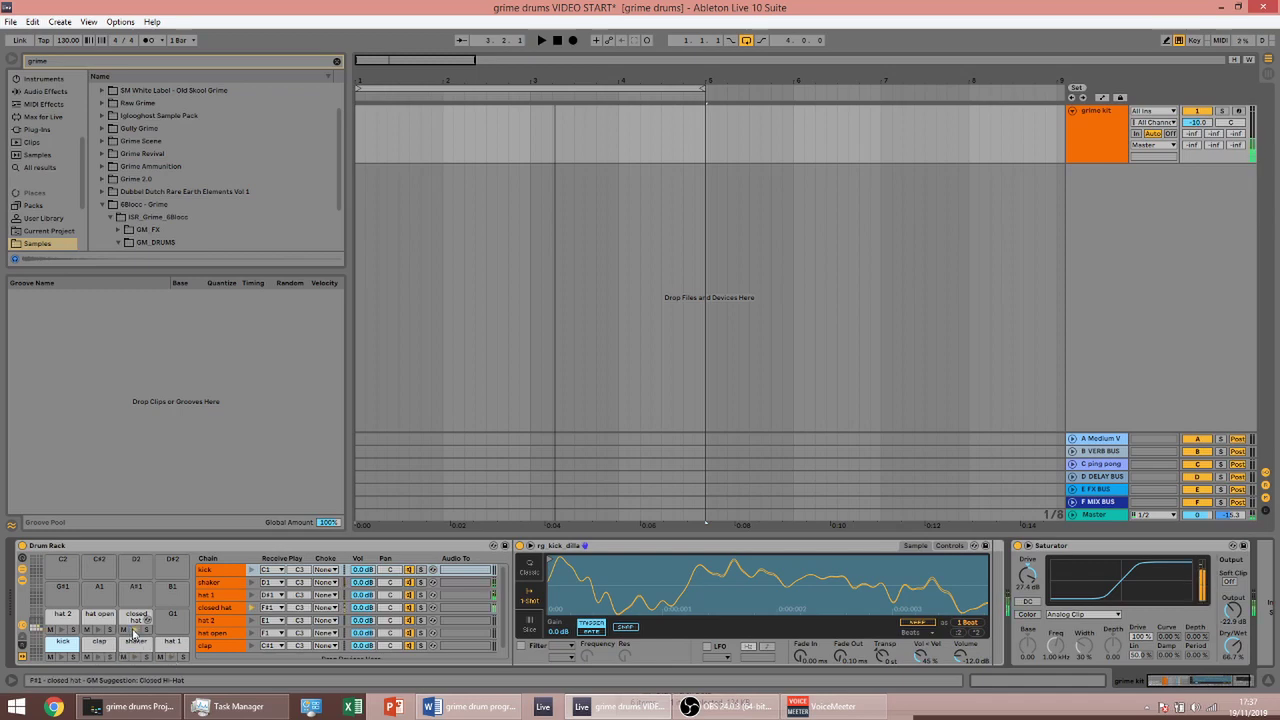
Step: Show the clap pad's sample in Simpler and zoom its waveform
scroll(558, 580, down, 3)
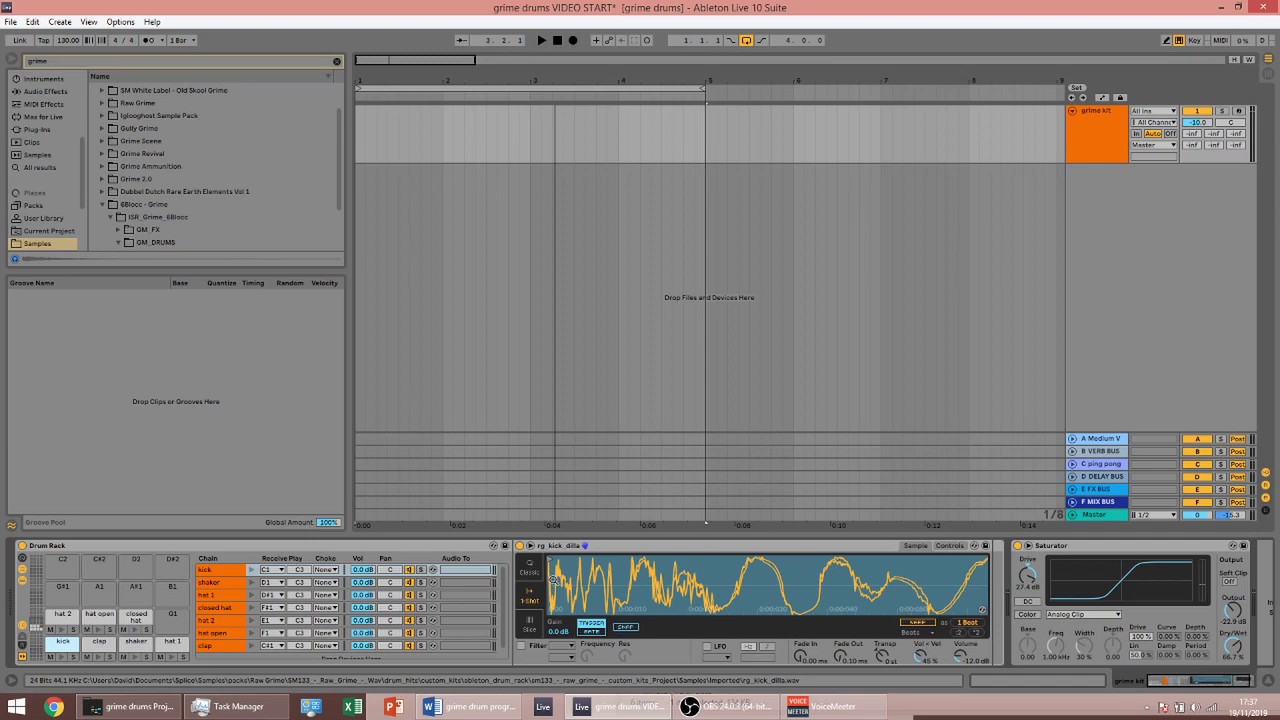
scroll(558, 580, down, 2)
scroll(608, 592, up, 5)
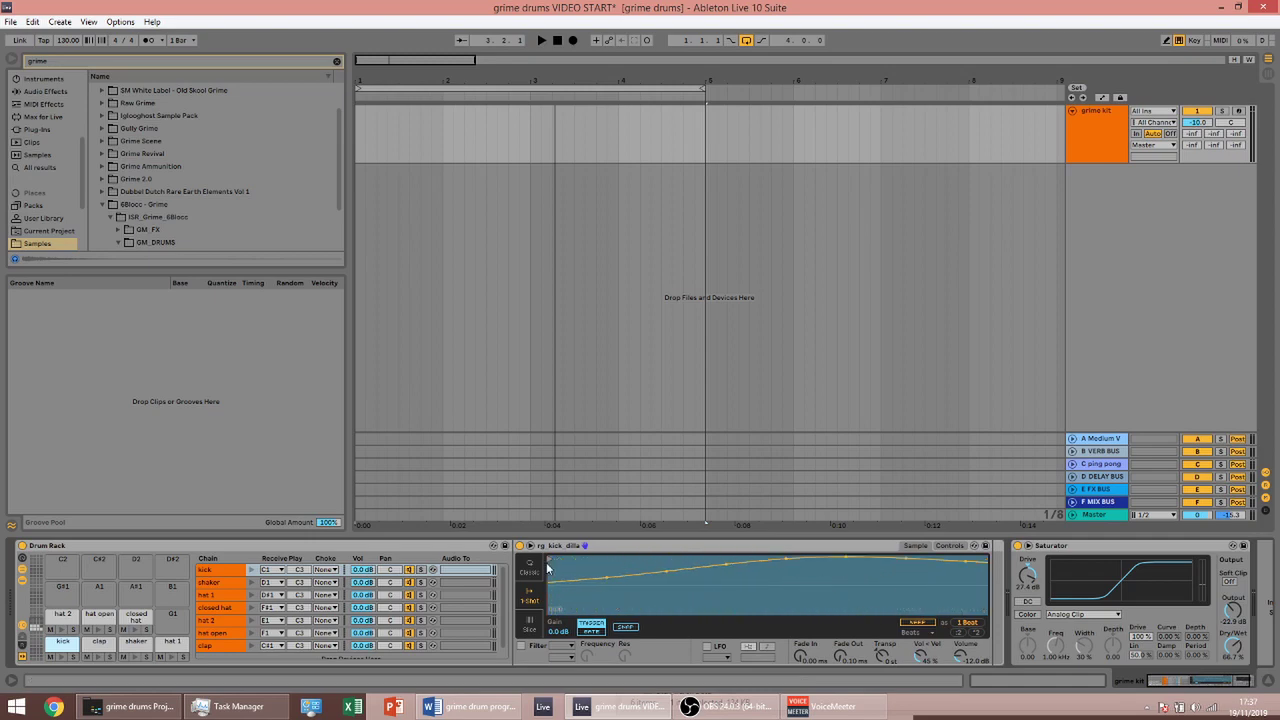
click(100, 642)
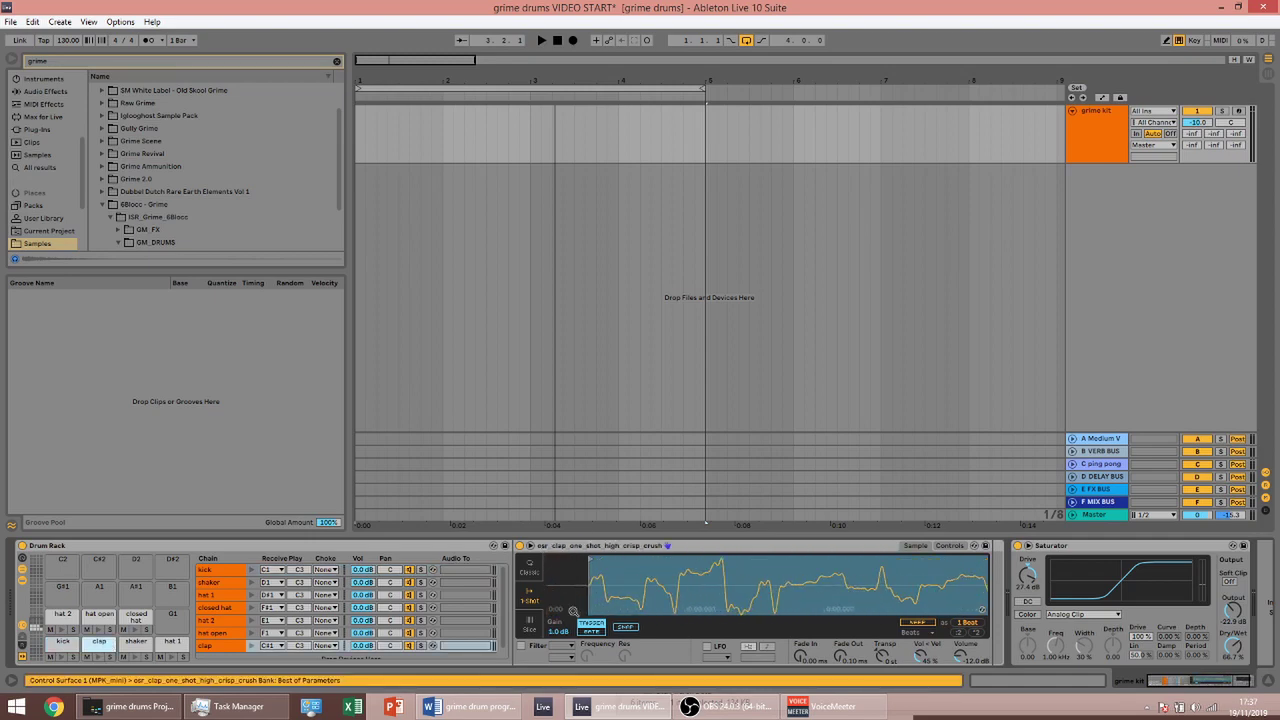
scroll(580, 578, up, 5)
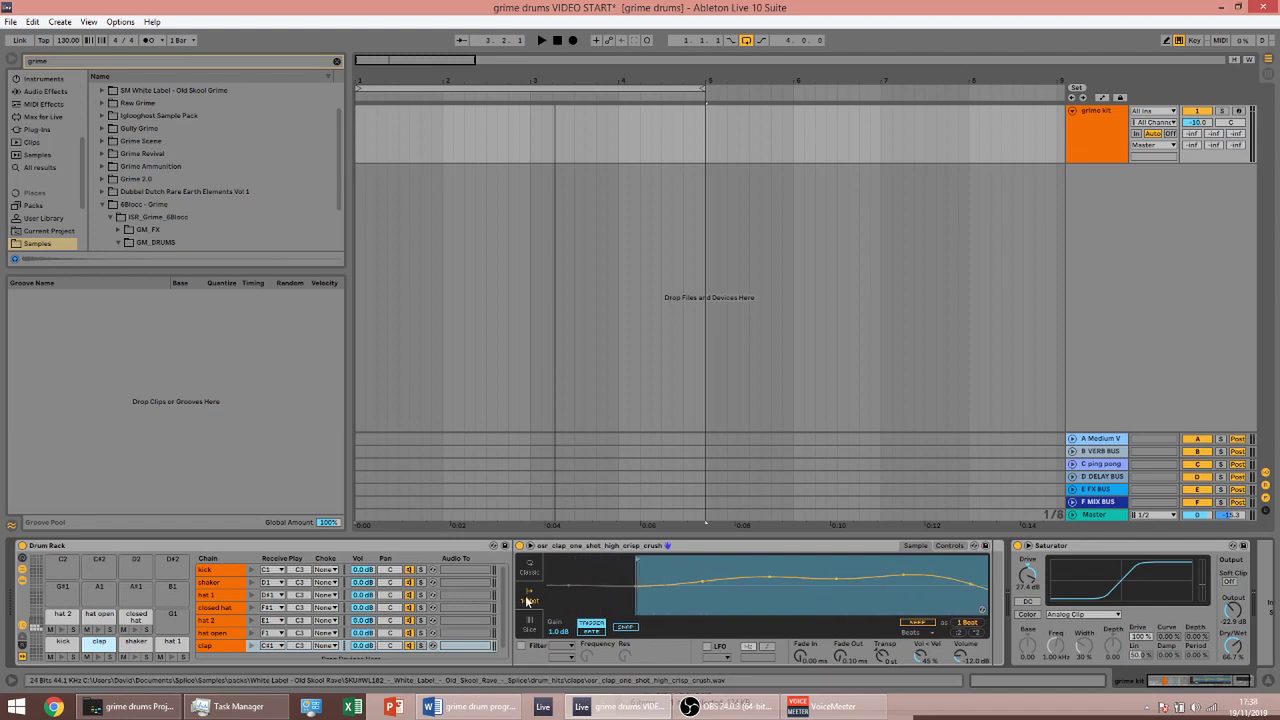
Step: Switch the shaker sample ROSKA_shaker_loop_edgy_127_Gmaj's Simpler to Classic mode
click(137, 642)
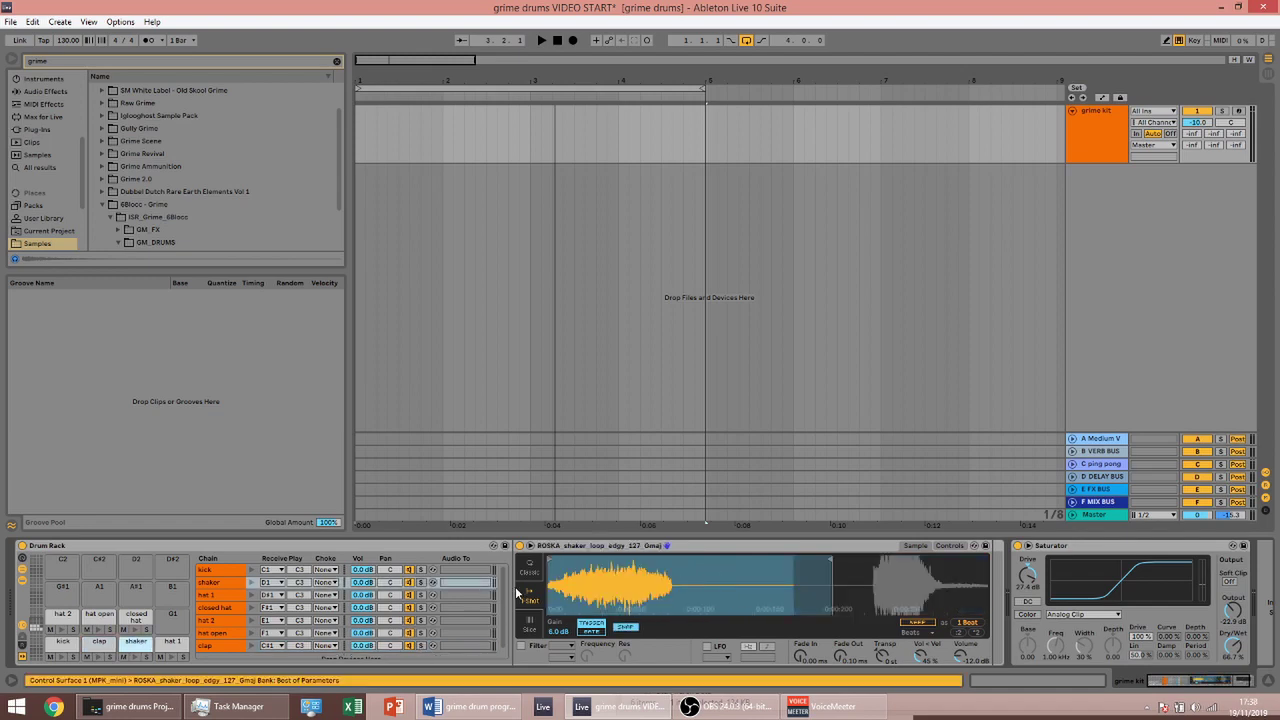
scroll(580, 578, up, 5)
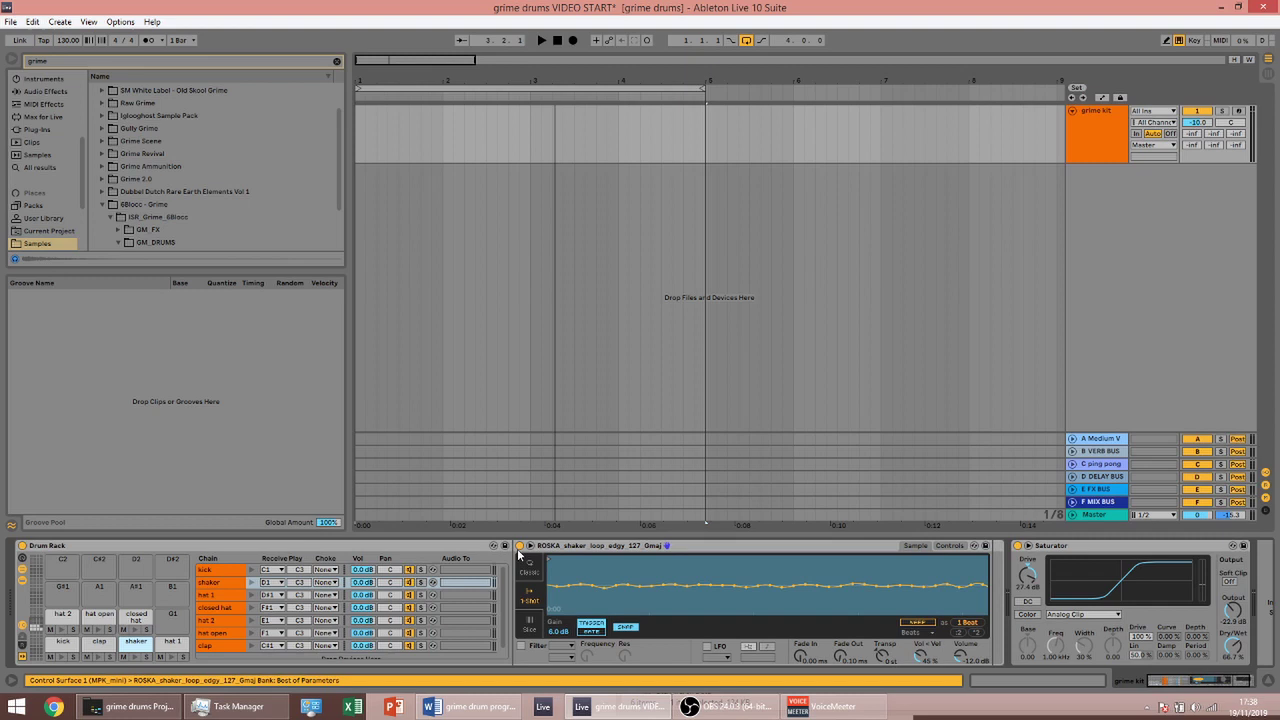
scroll(550, 585, up, 3)
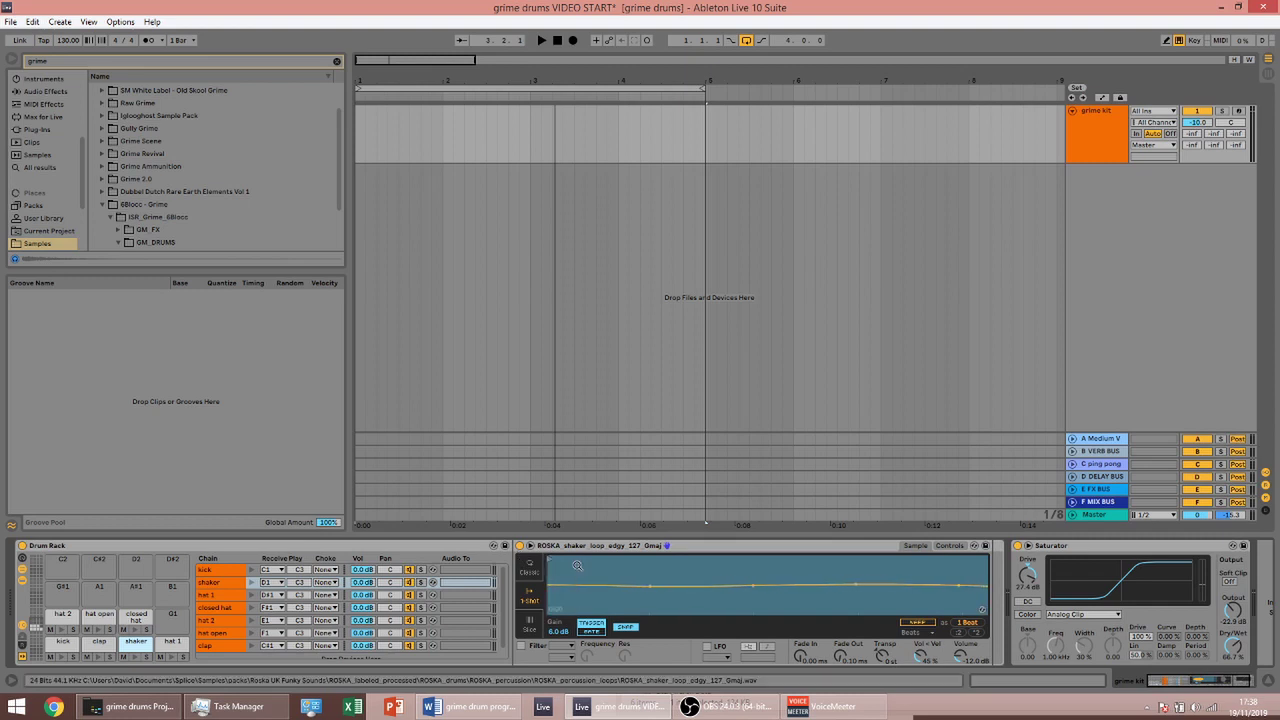
scroll(650, 590, down, 8)
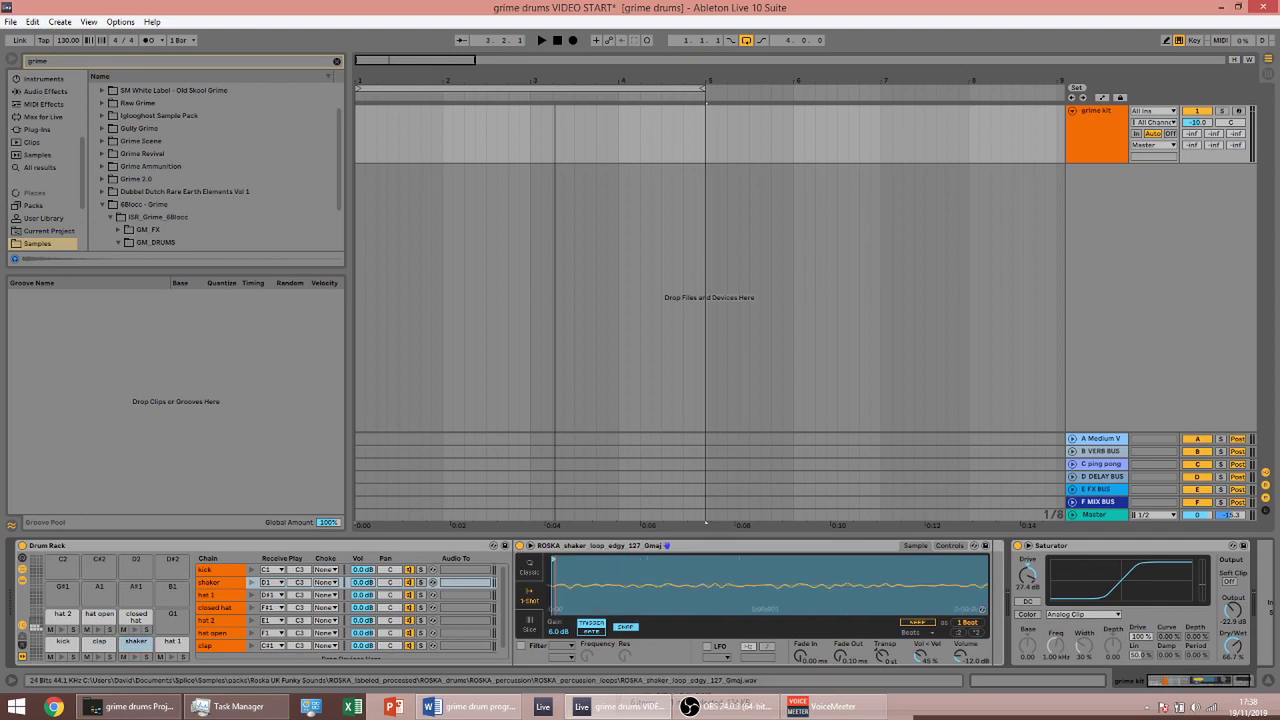
scroll(551, 589, up, 5)
scroll(551, 589, down, 2)
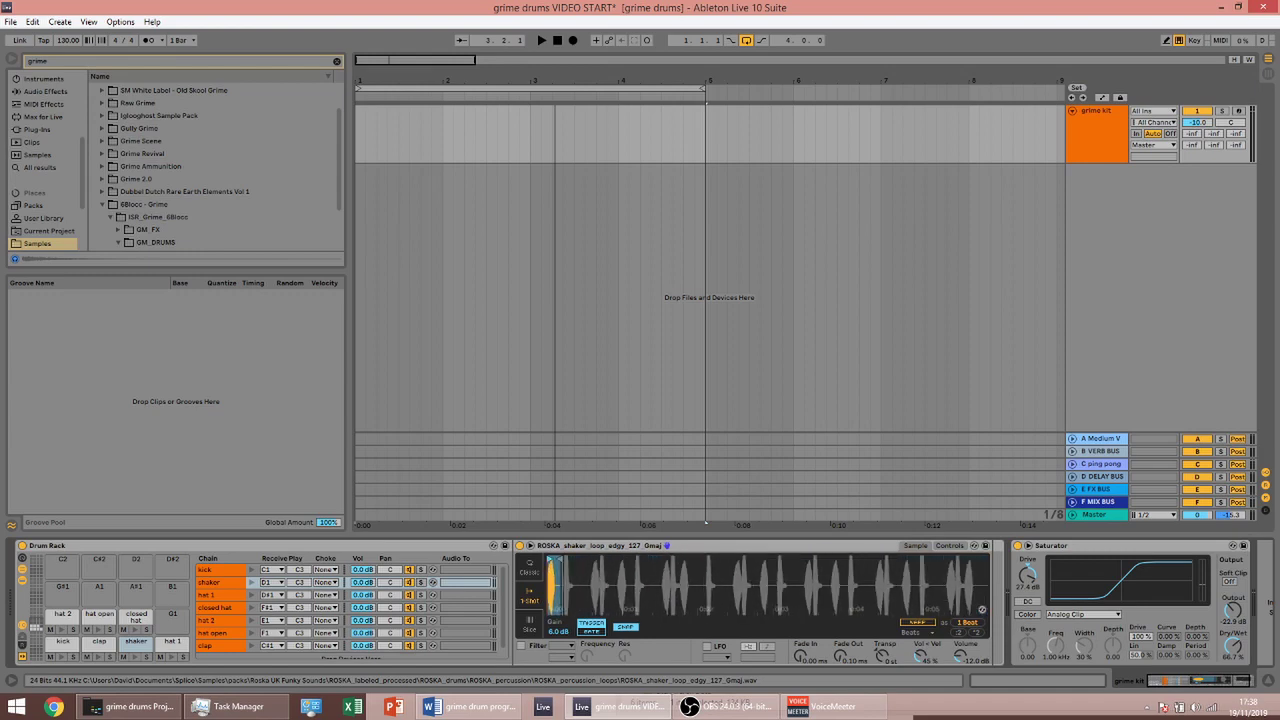
scroll(551, 589, up, 2)
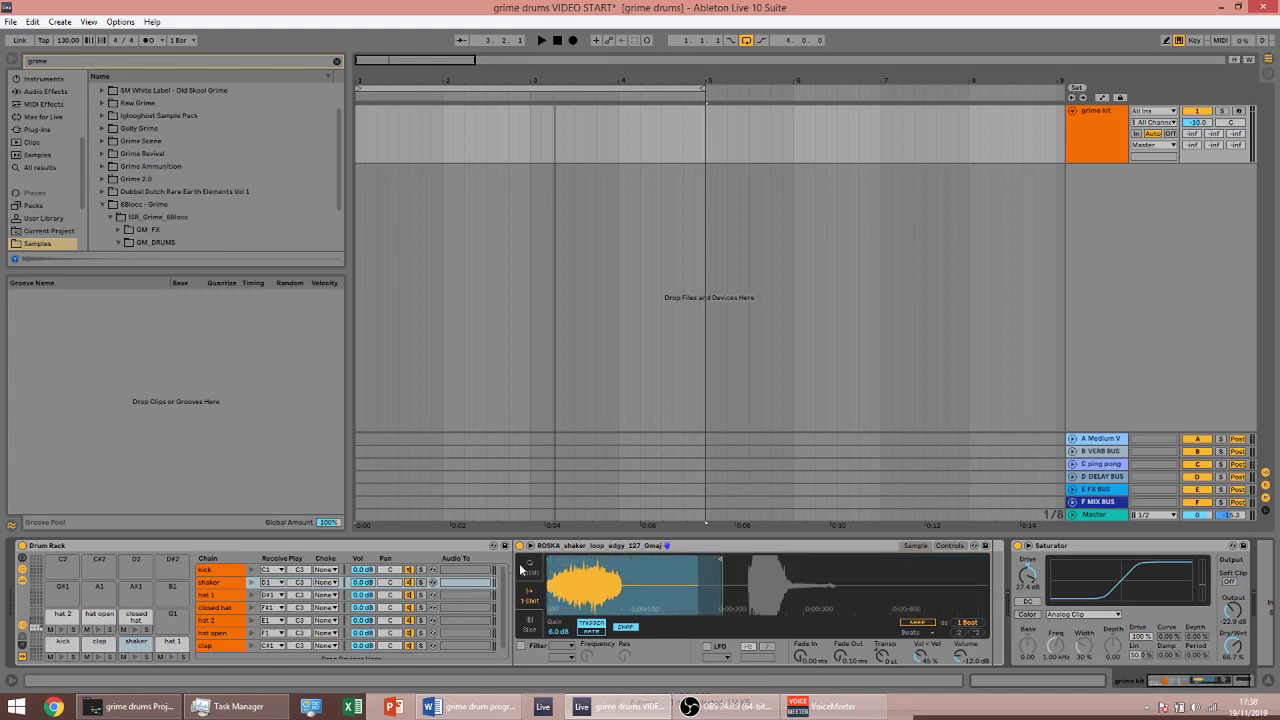
click(527, 569)
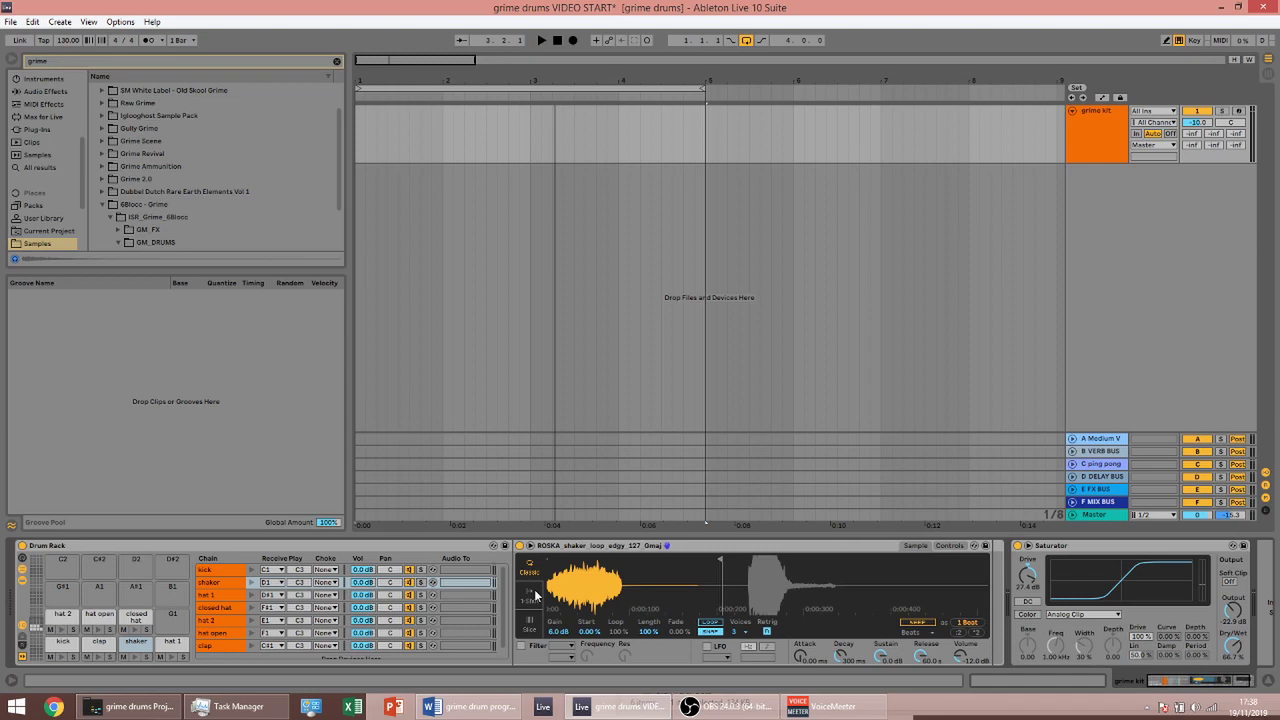
Step: Return the shaker to 1-Shot, then create a looped empty MIDI clip over bars 1–3 with 1/16 grid
click(531, 599)
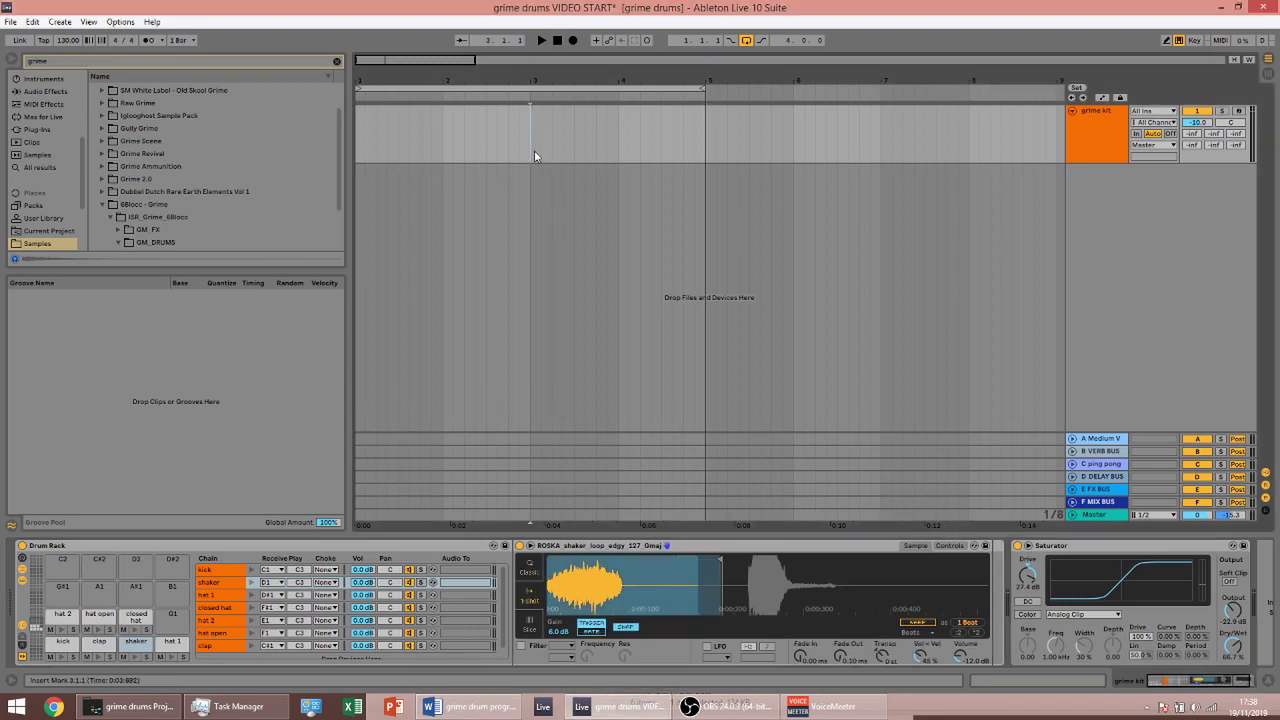
drag(534, 152, 367, 209)
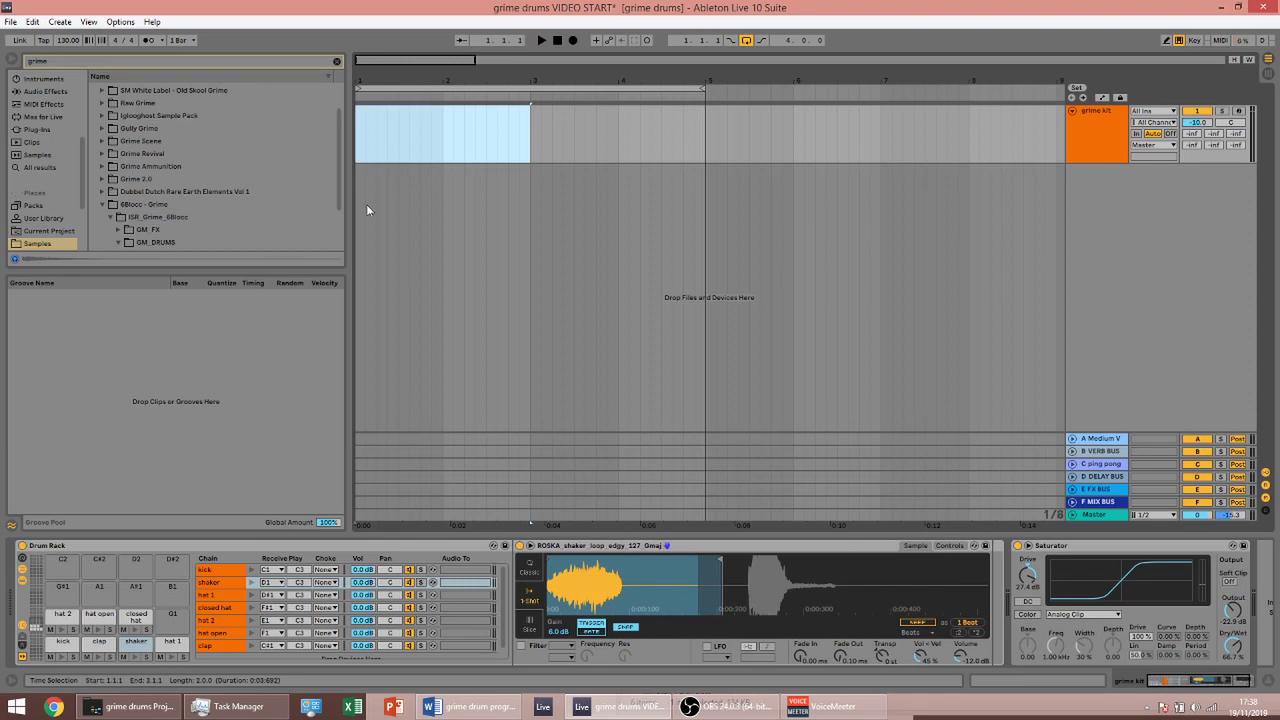
key(ctrl+shift+m)
key(ctrl+l)
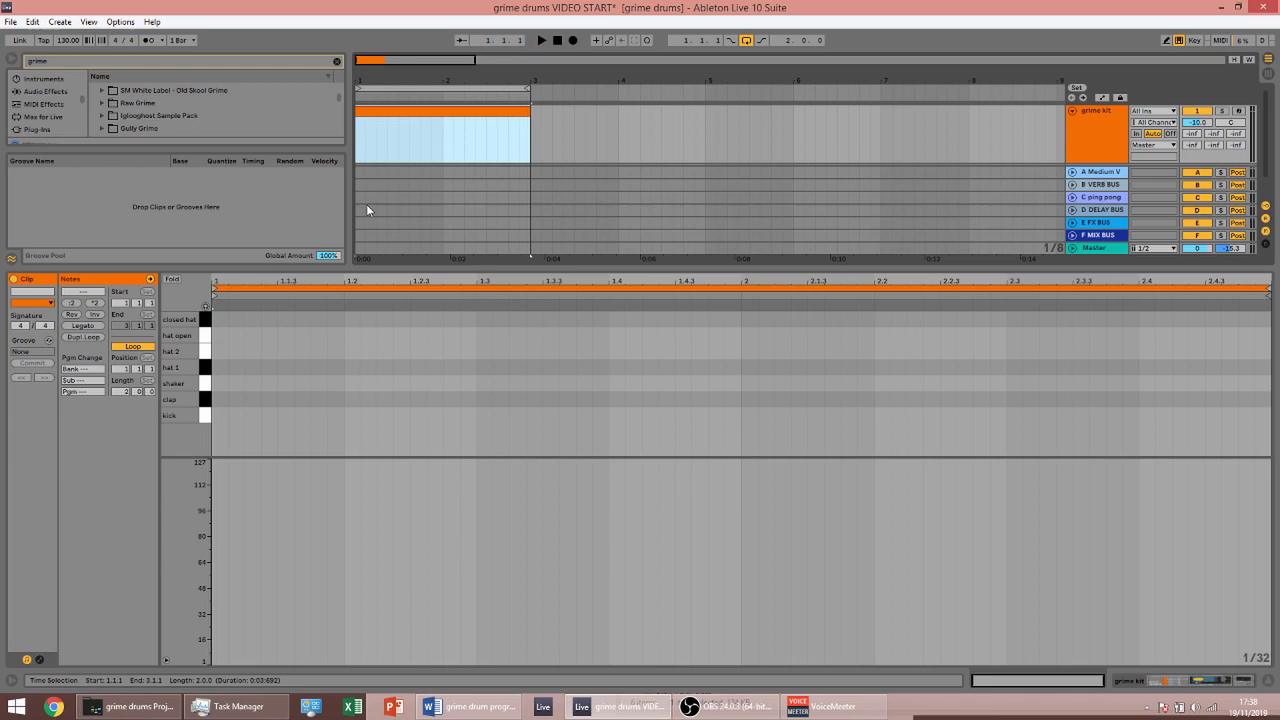
right_click(491, 352)
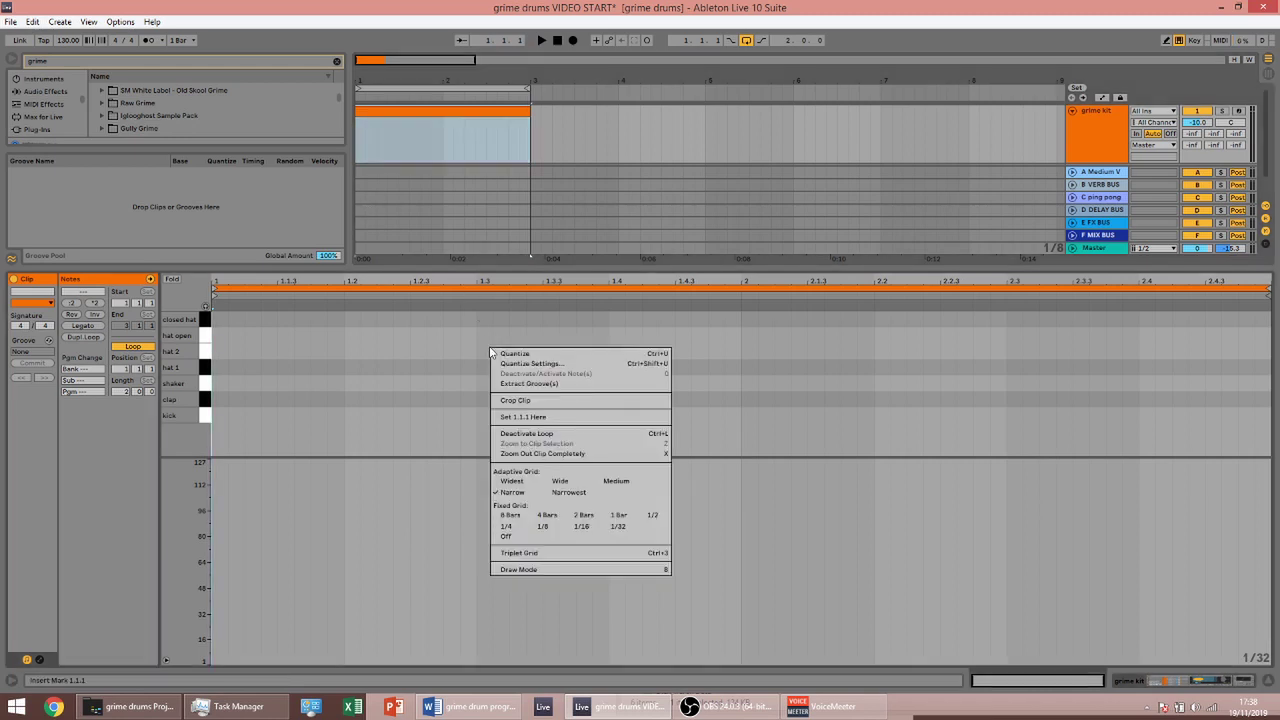
click(580, 526)
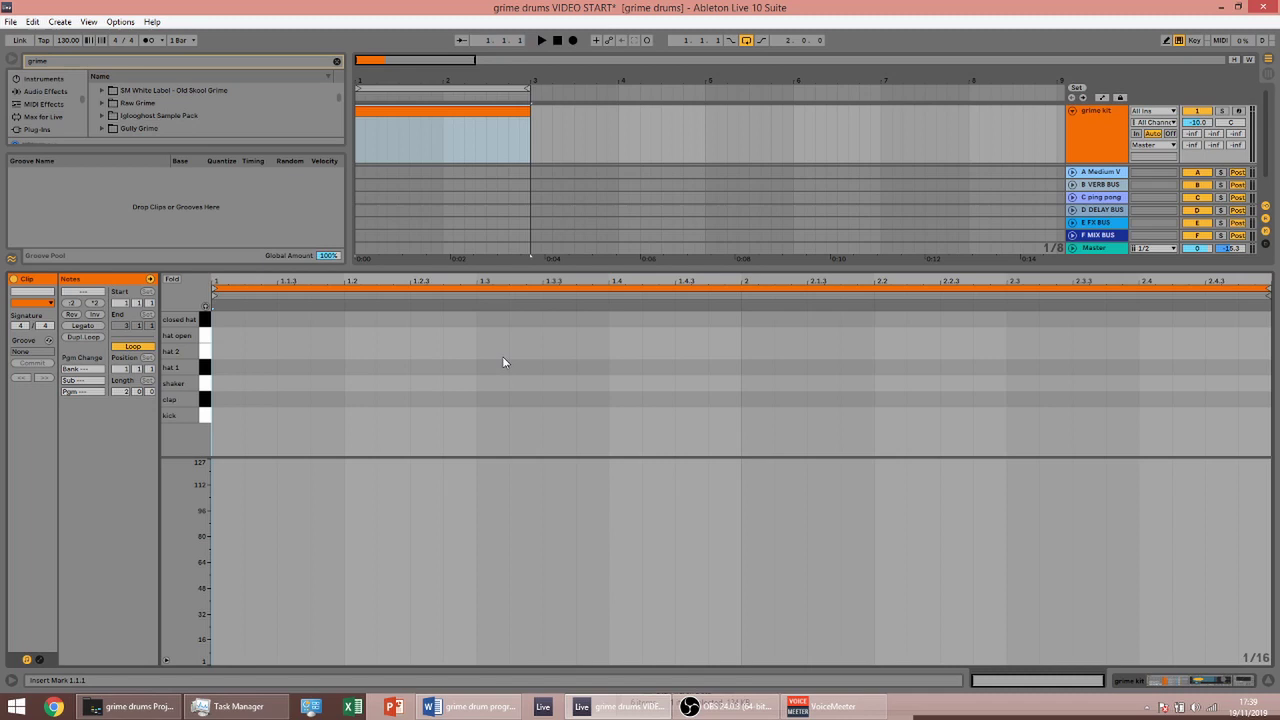
Step: Draw a kick note at 1.1, copy it to 2.1, and play the clip
double_click(233, 415)
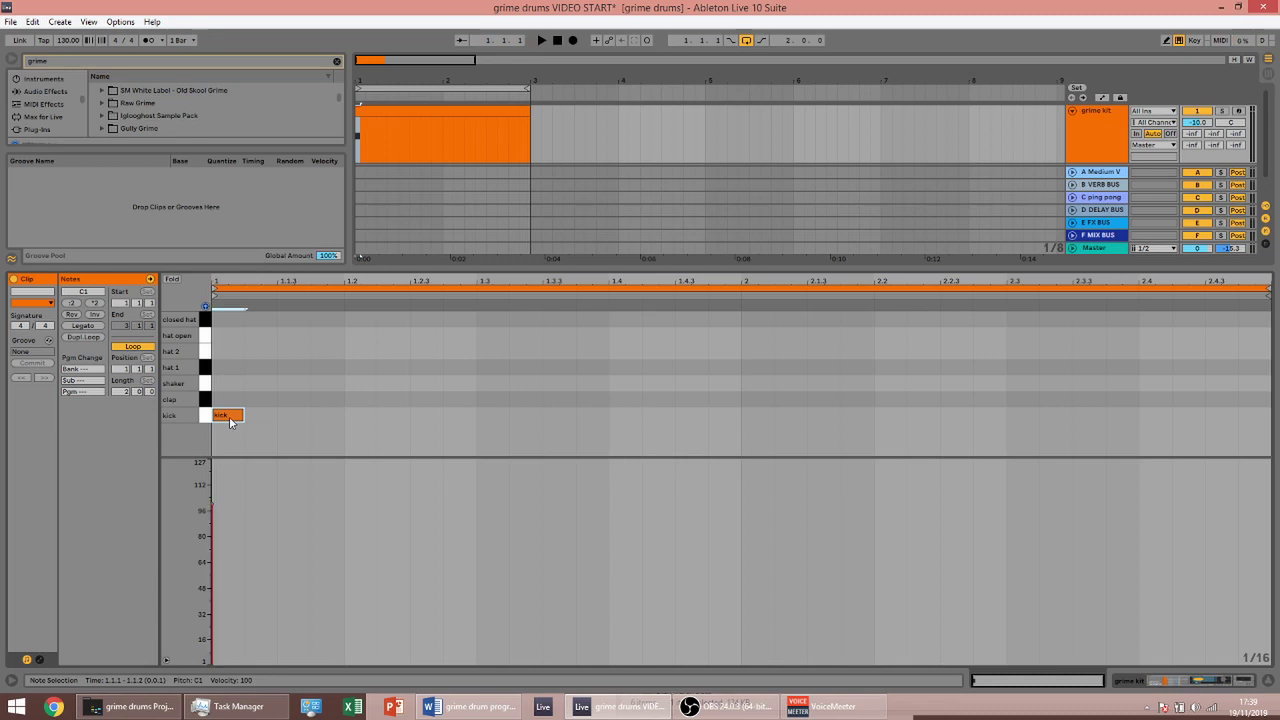
drag(235, 420, 773, 415)
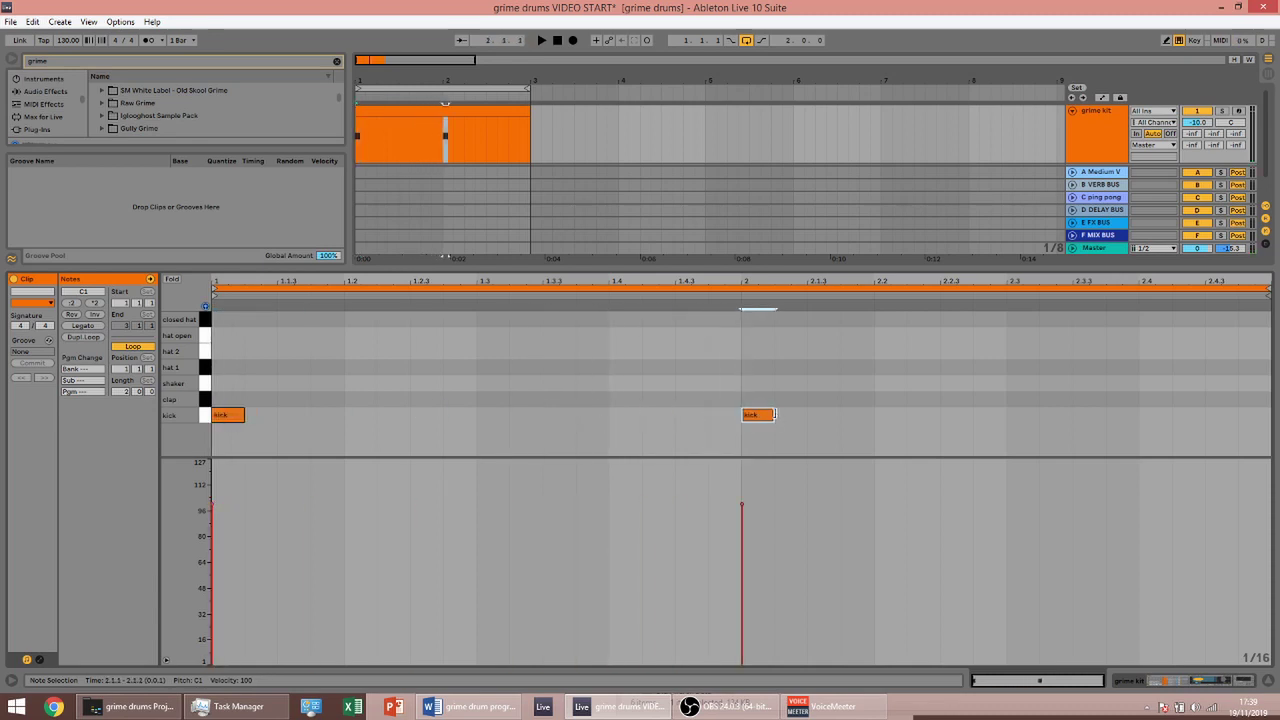
key(space)
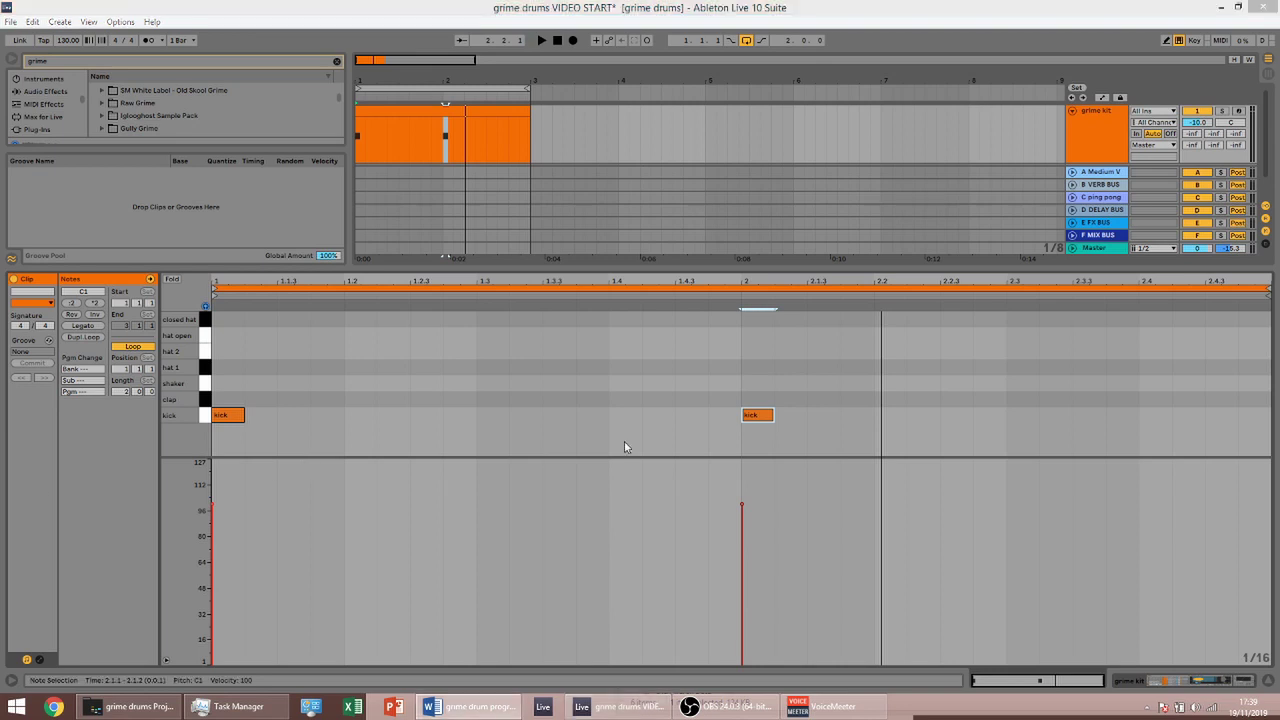
Step: Add claps at 1.2 and 1.2.4, copy them into bar 2, and keep them on beat 2
double_click(366, 402)
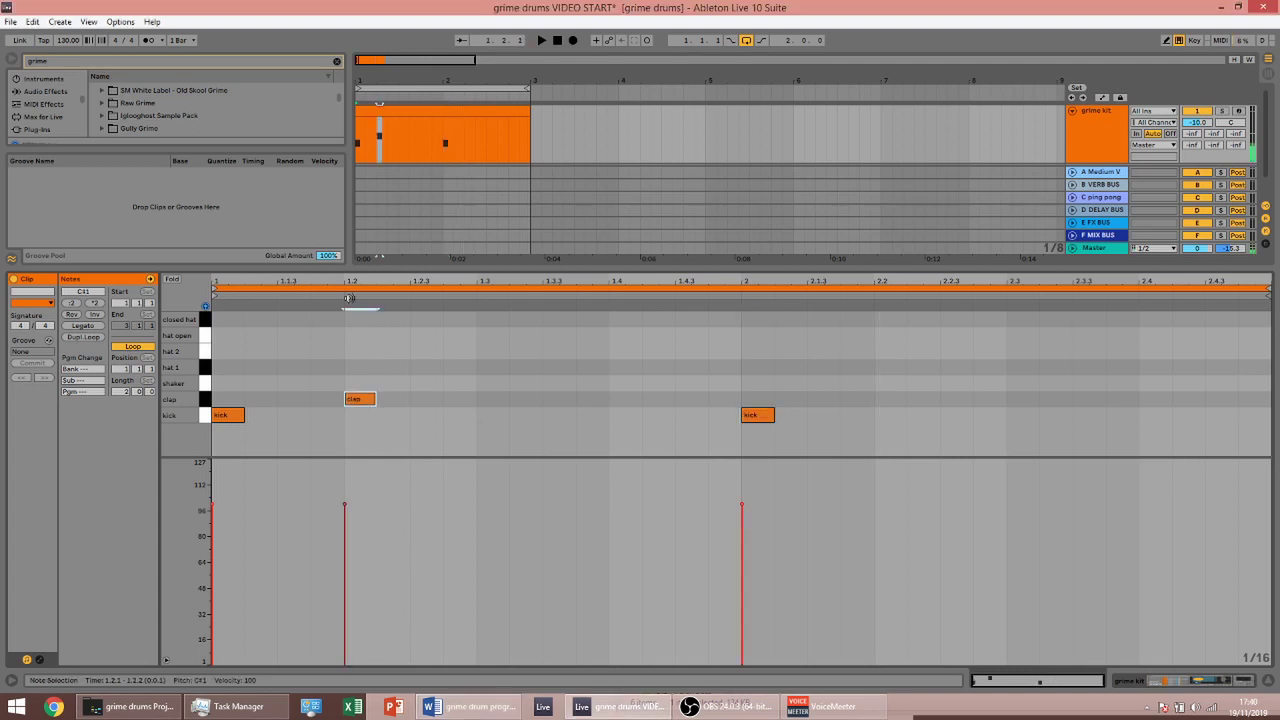
double_click(464, 402)
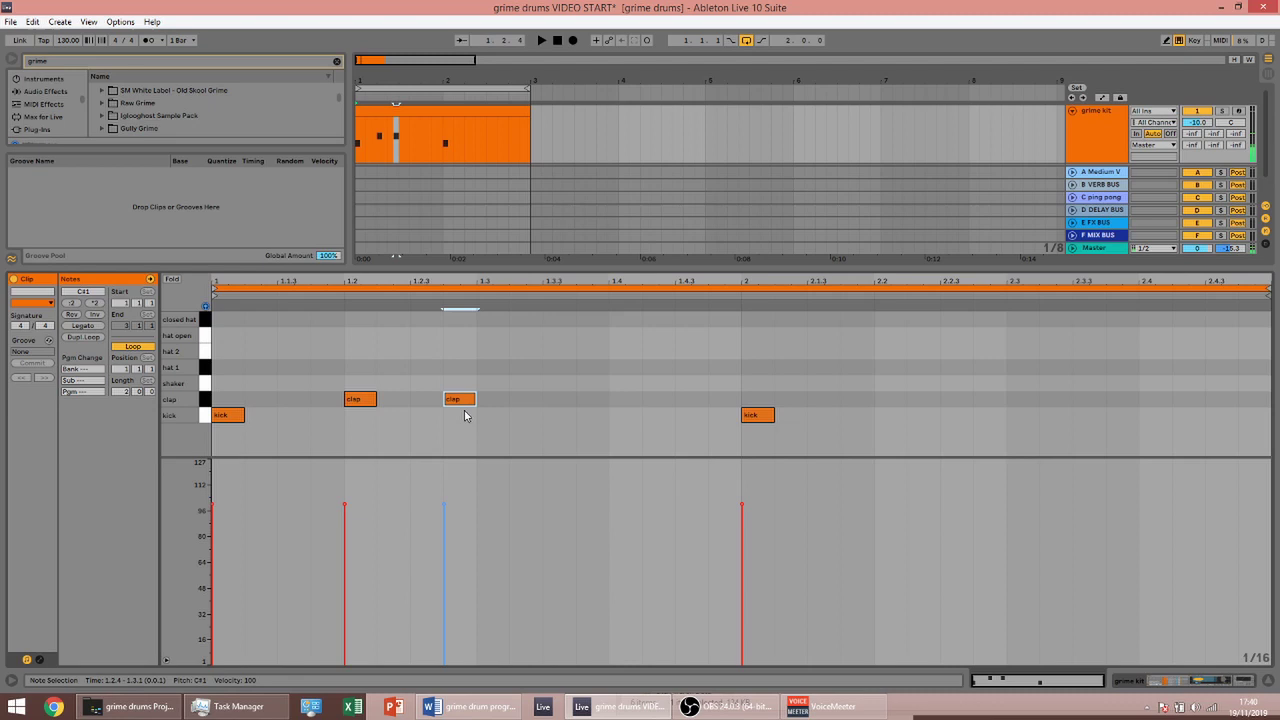
drag(464, 418, 885, 399)
key(space)
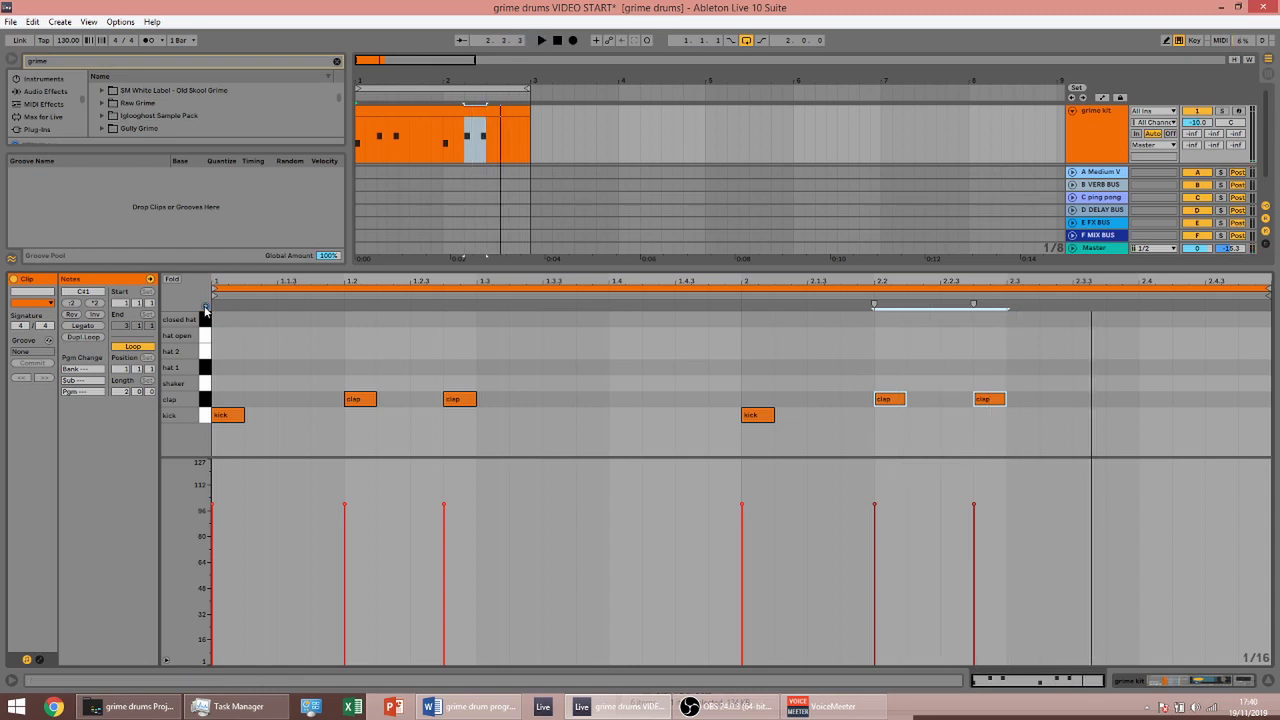
click(206, 400)
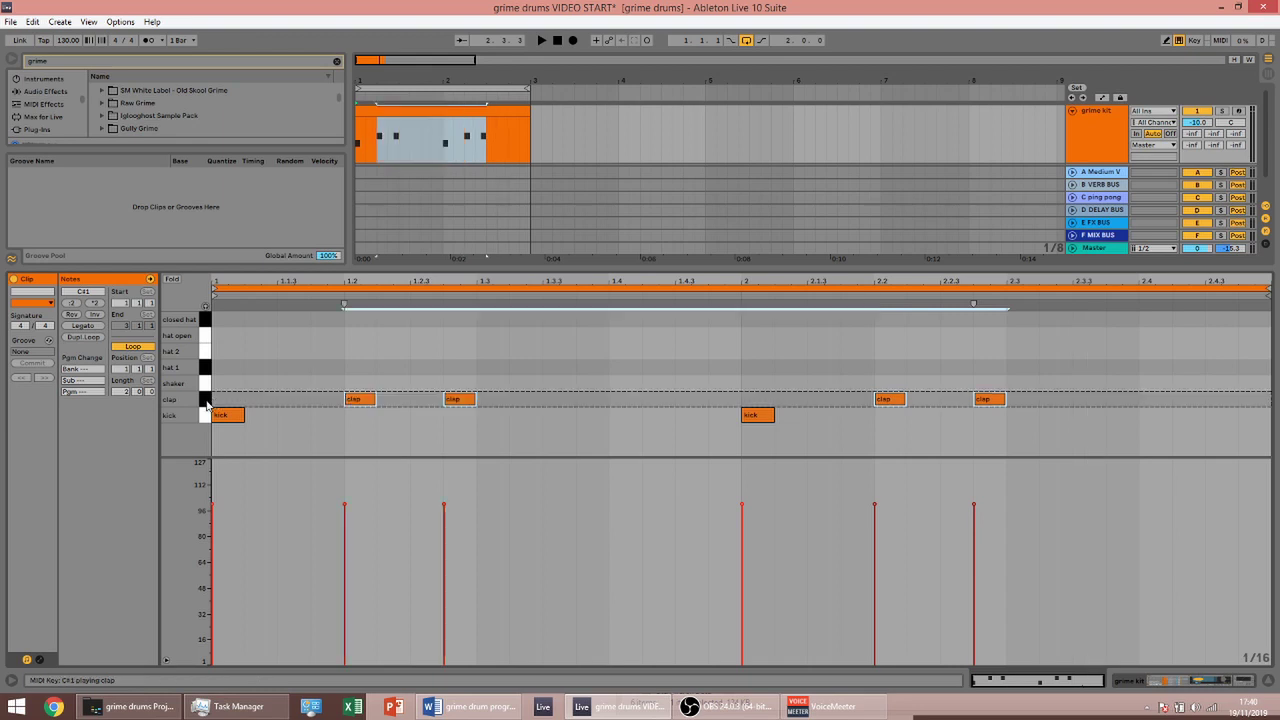
key(Right)
key(Right)
key(Right)
key(Right)
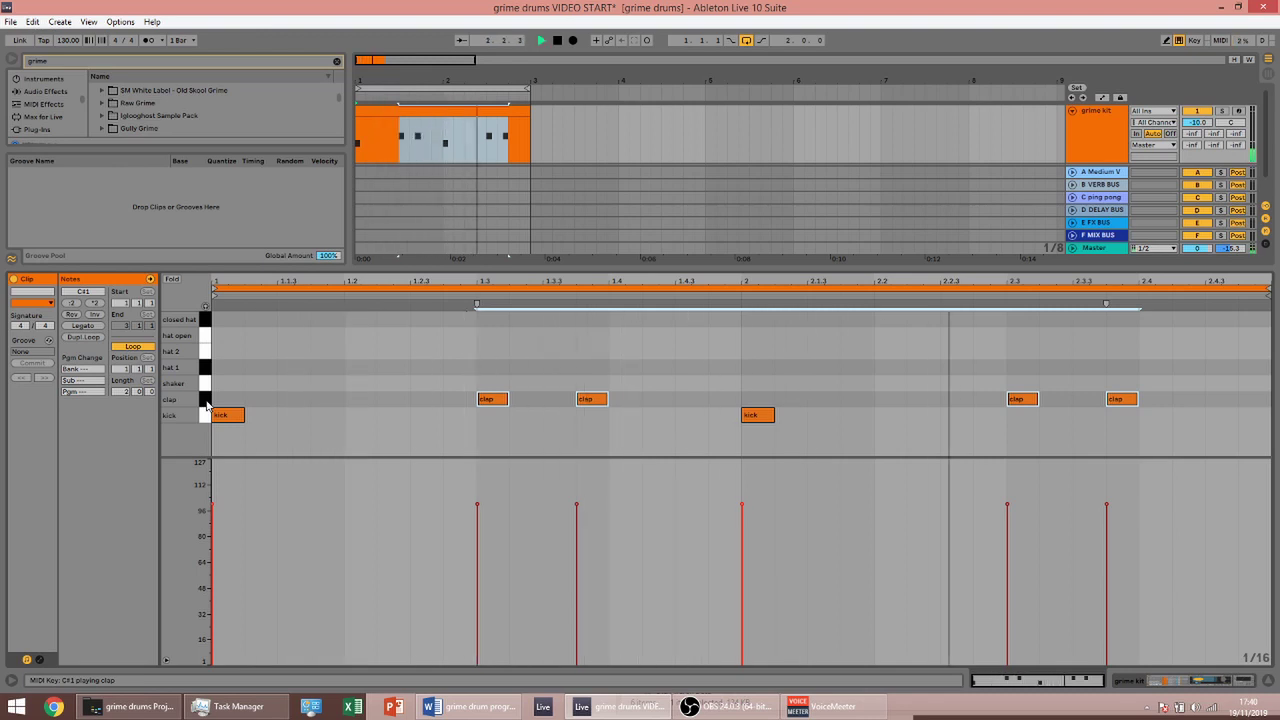
key(space)
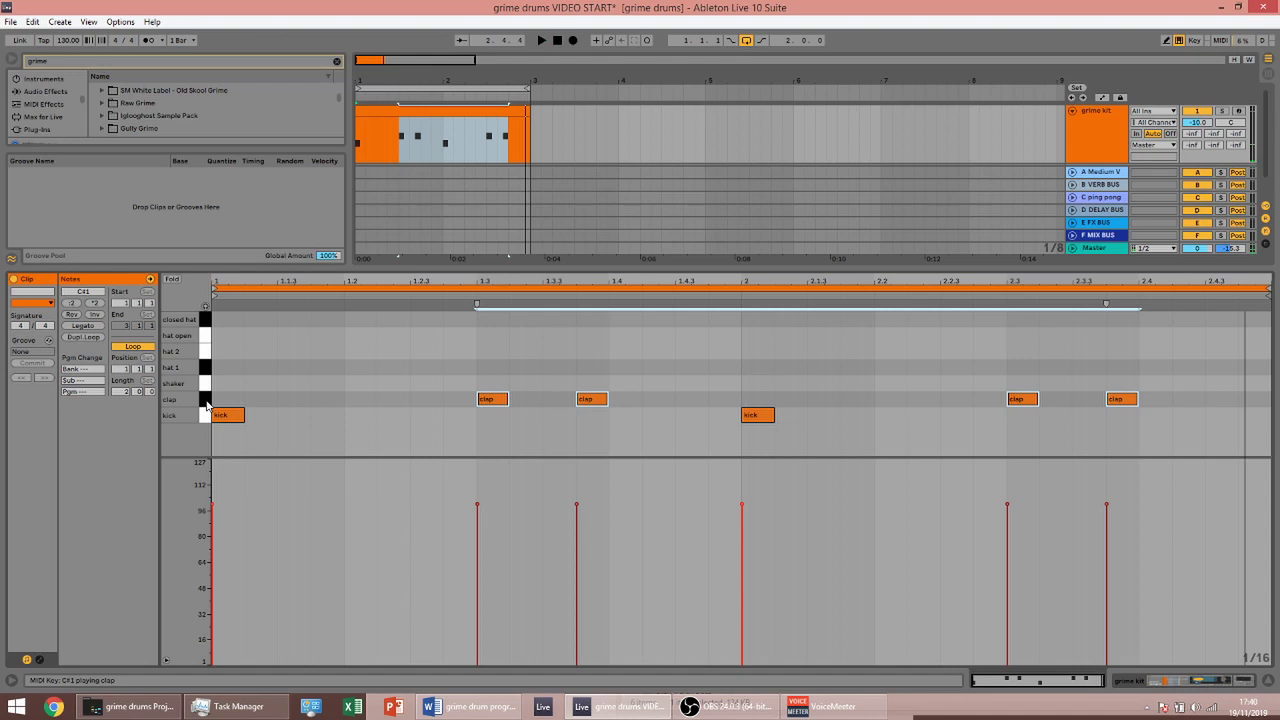
key(Left)
key(Left)
key(Left)
key(Left)
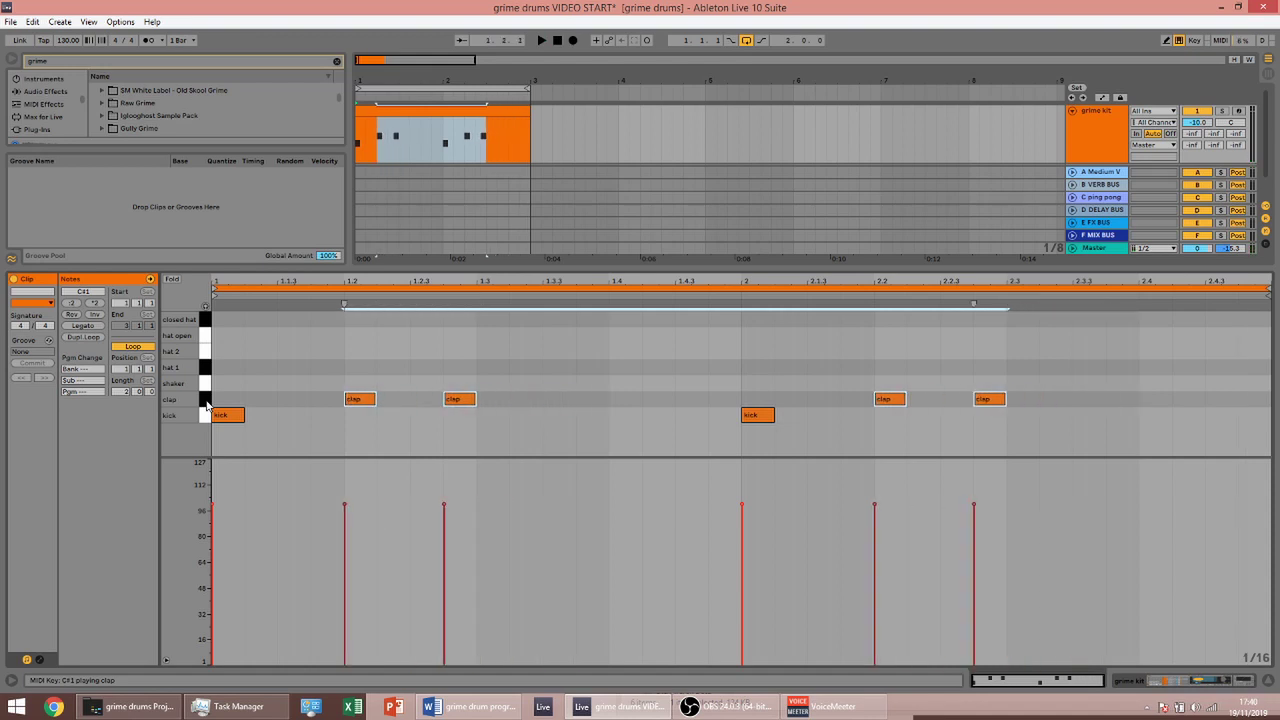
Step: Double the clip with Dupl.Loop and extend the arrangement clip to bar 5
click(83, 338)
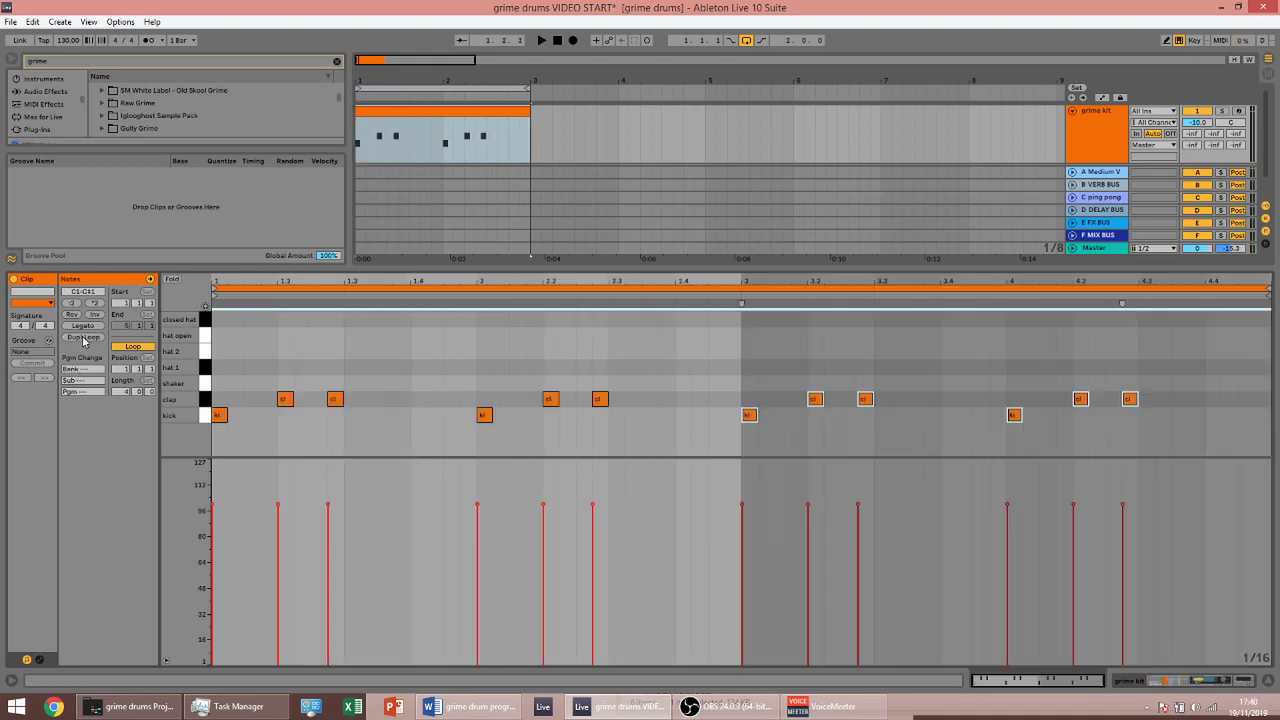
click(522, 110)
drag(526, 110, 707, 106)
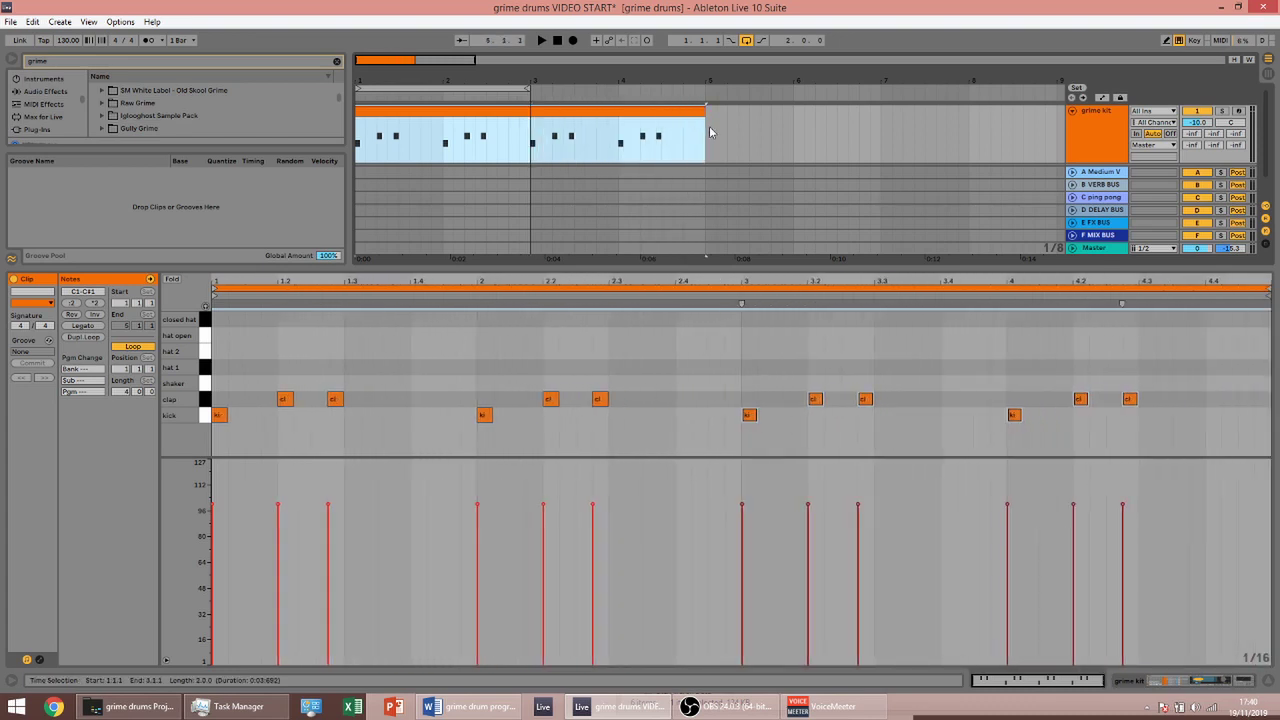
click(708, 132)
Step: Draw four claps as a roll around 4.4, then place a shaker note at 1.2
click(1157, 431)
click(1080, 399)
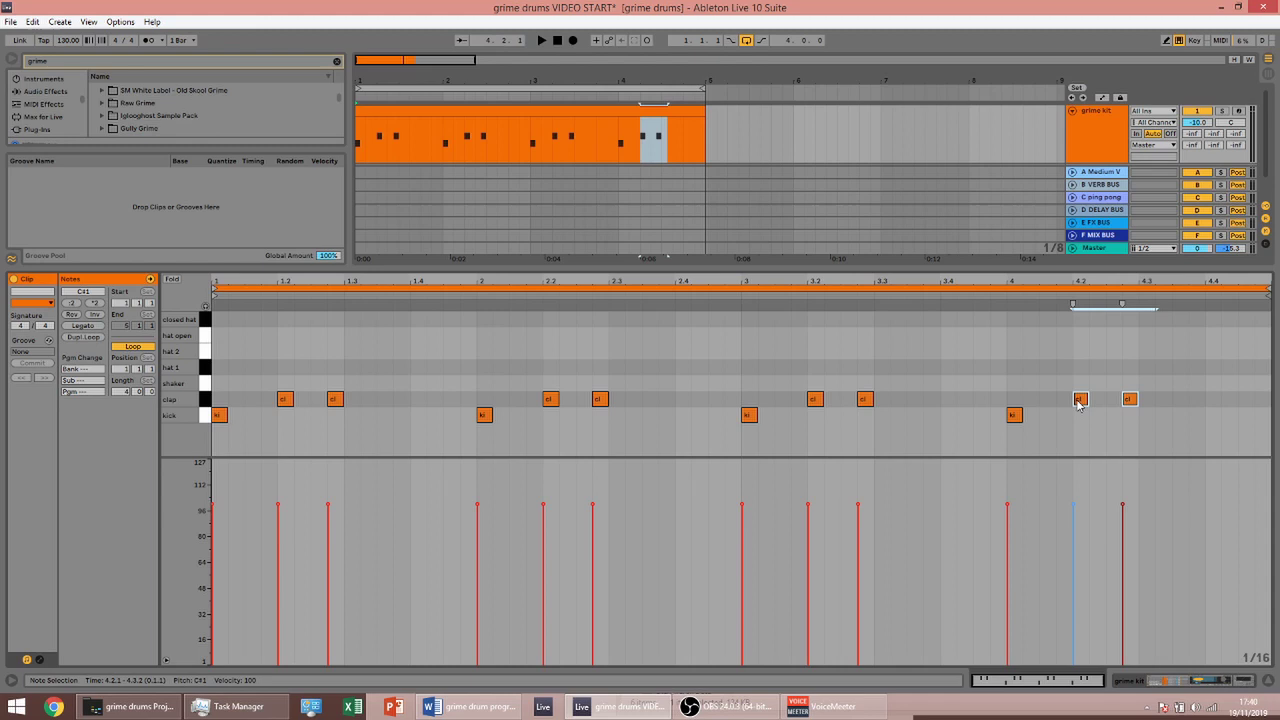
double_click(1229, 399)
double_click(1211, 399)
double_click(1262, 399)
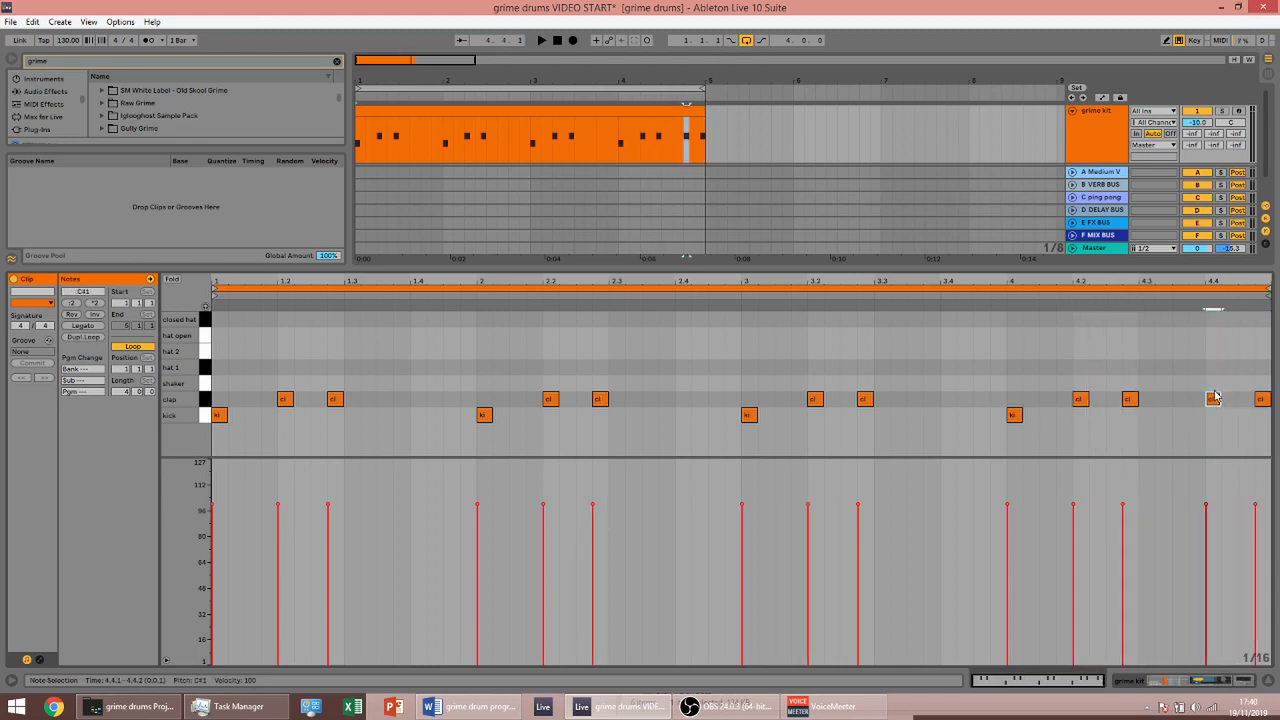
double_click(1245, 399)
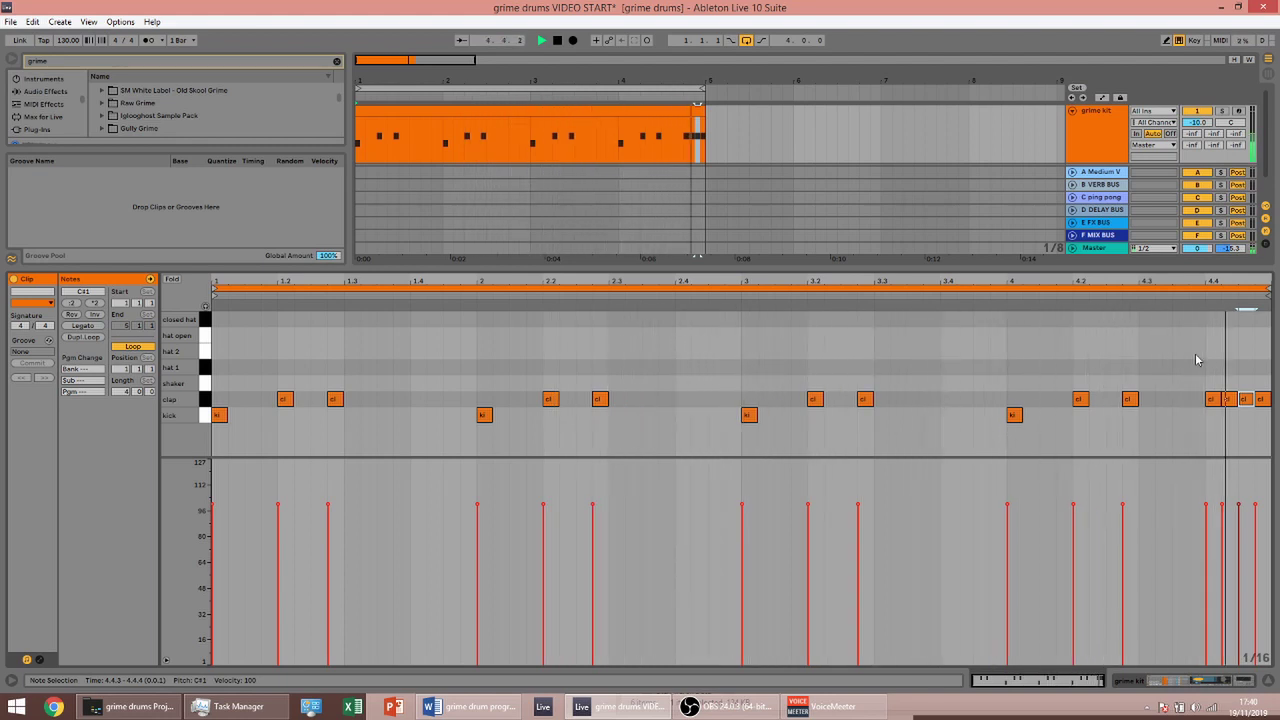
key(space)
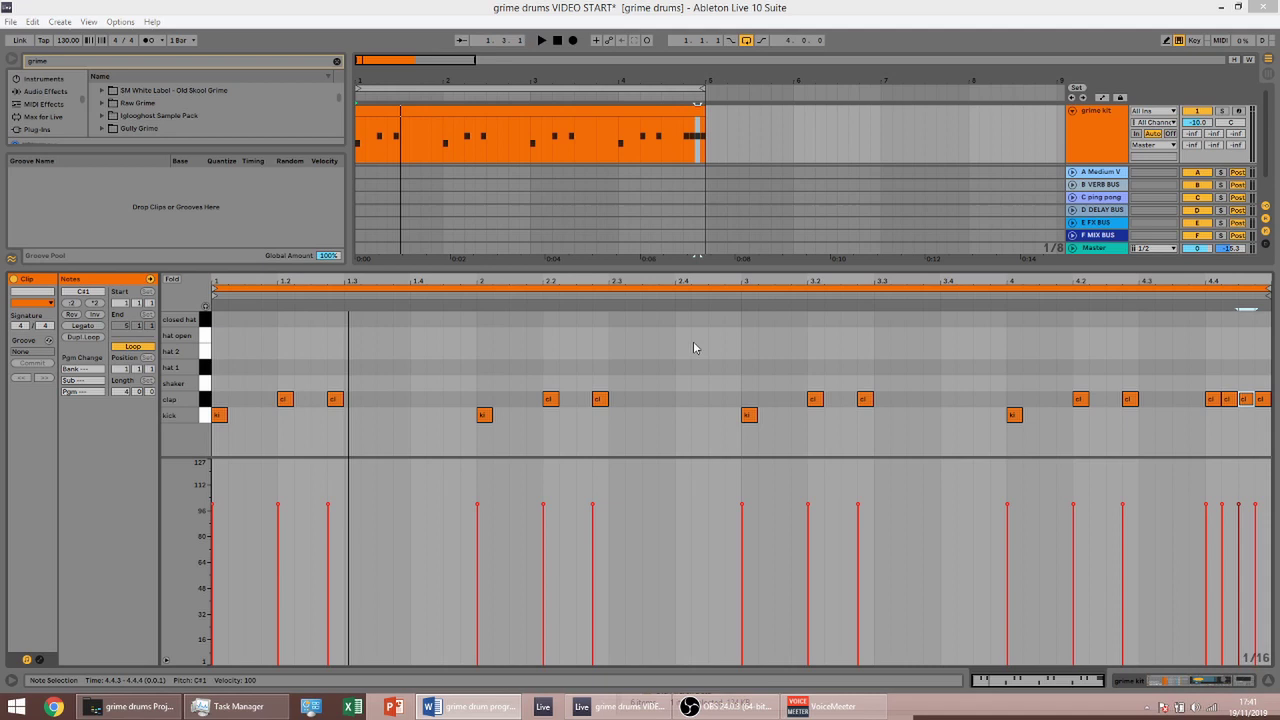
double_click(291, 385)
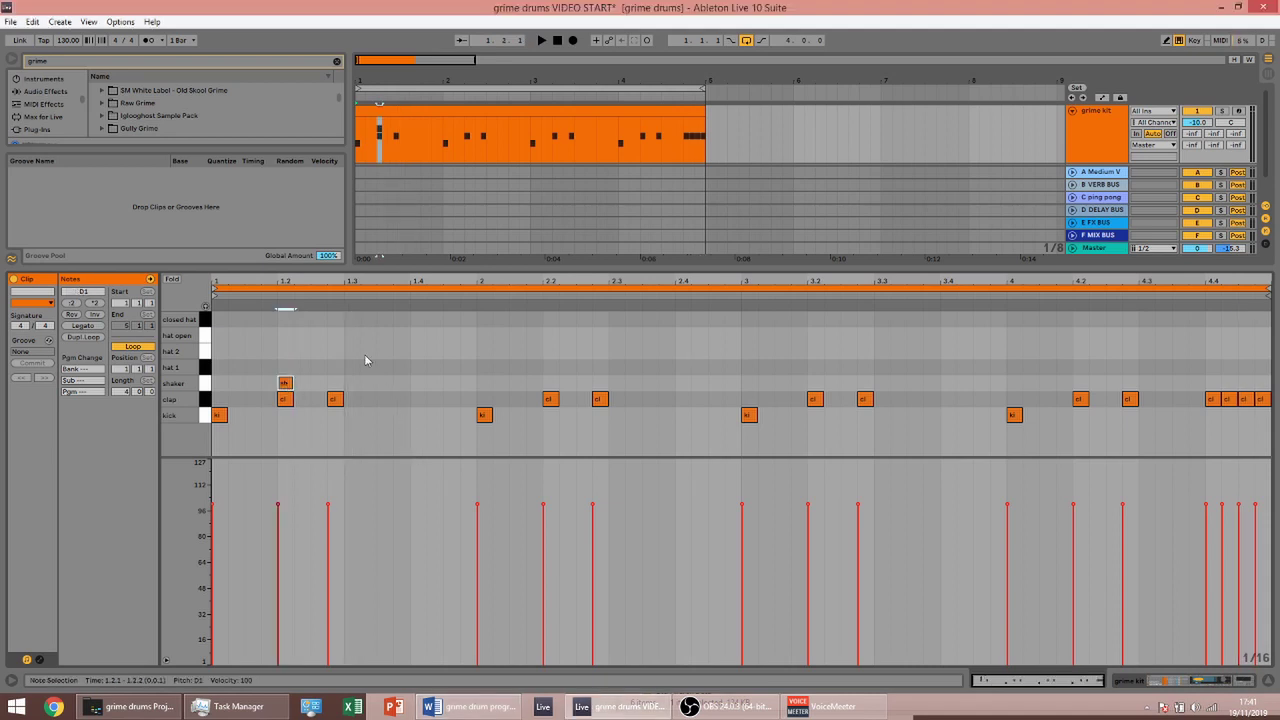
Step: Duplicate the 1.2 shaker into a four-sixteenth run and copy it to 2.2, 3.2 and 4.2
key(ctrl+d)
key(ctrl+d)
key(ctrl+d)
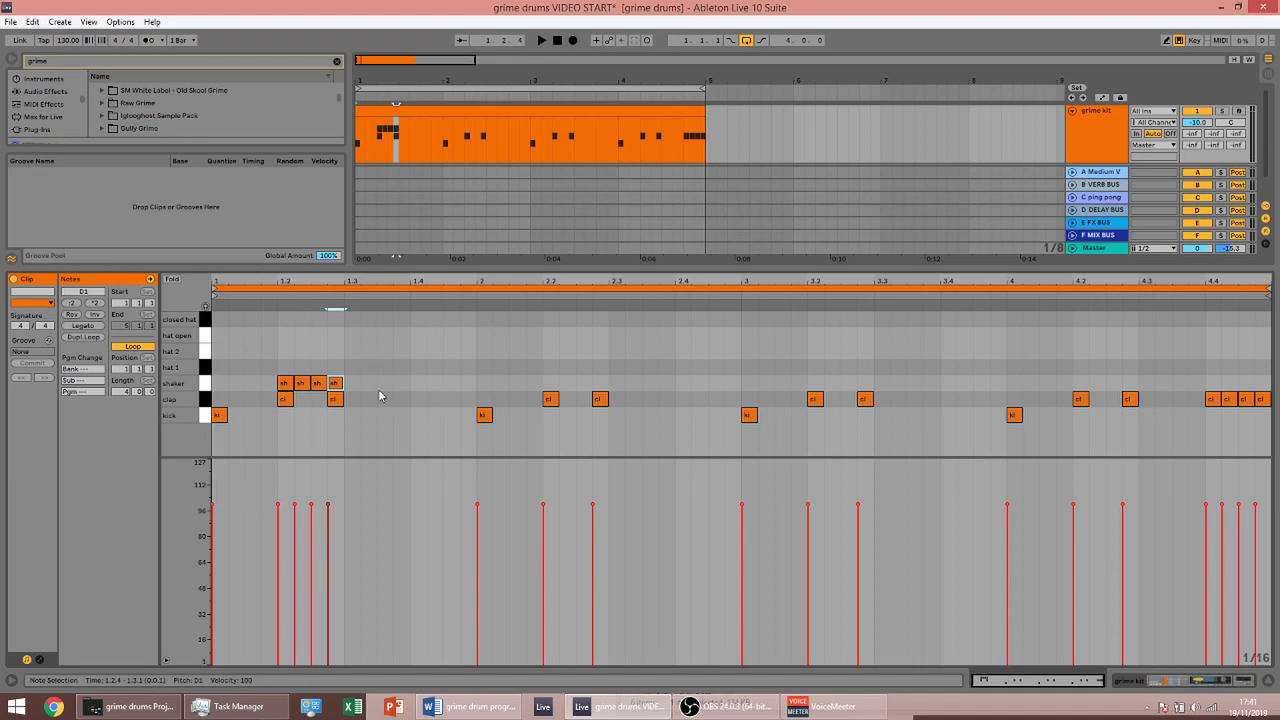
drag(381, 393, 1082, 385)
key(space)
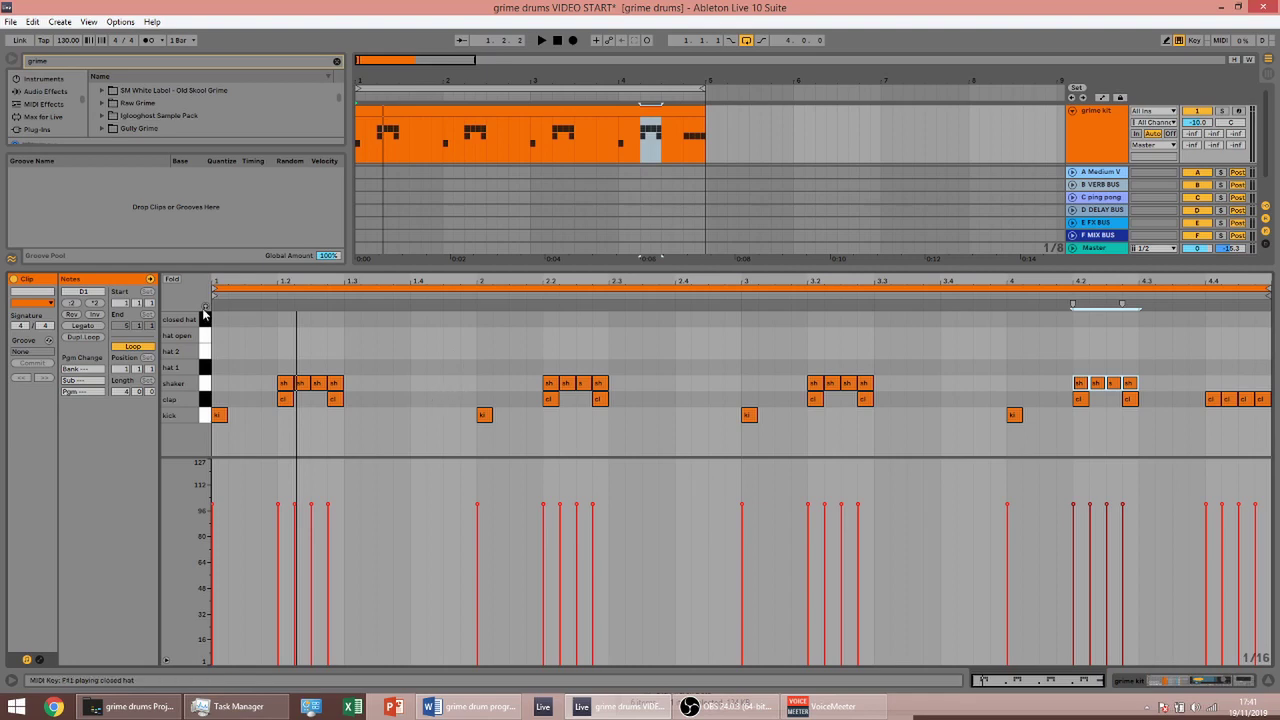
Step: Draw a closed hat pair at 1.1, copy it to later bars, and delete stray open hats in bar 4
click(205, 383)
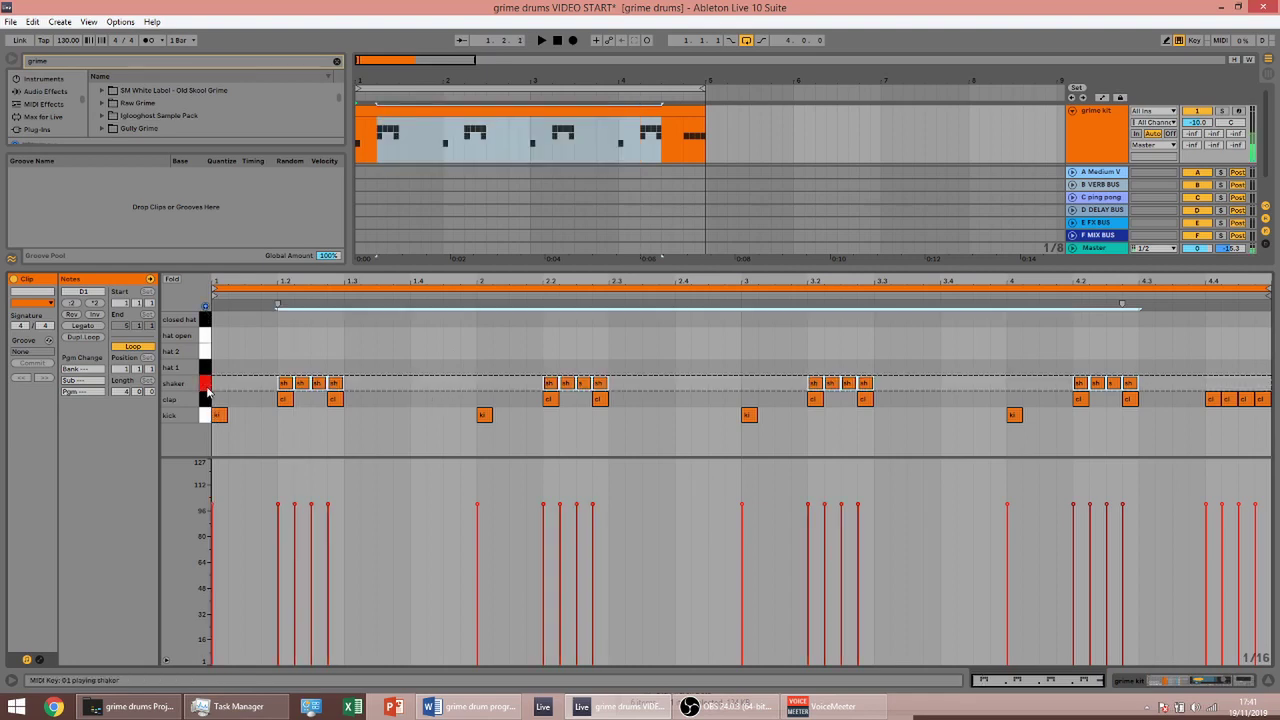
click(207, 345)
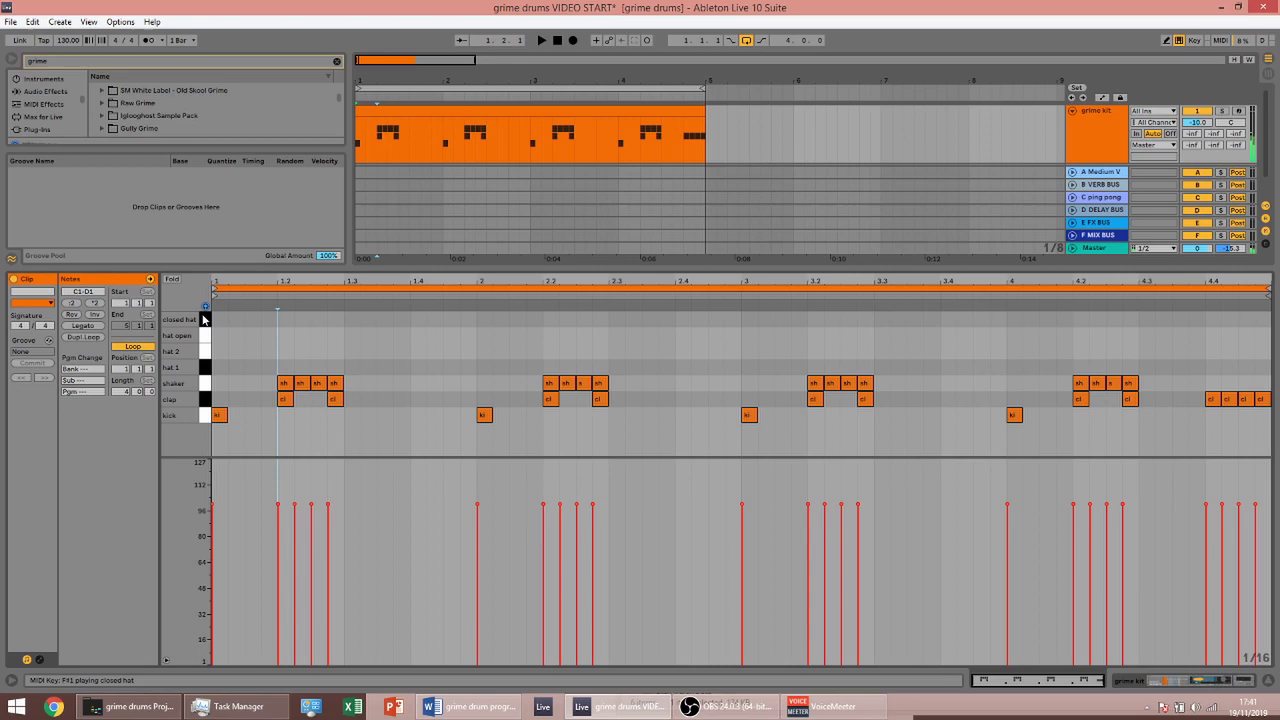
double_click(221, 318)
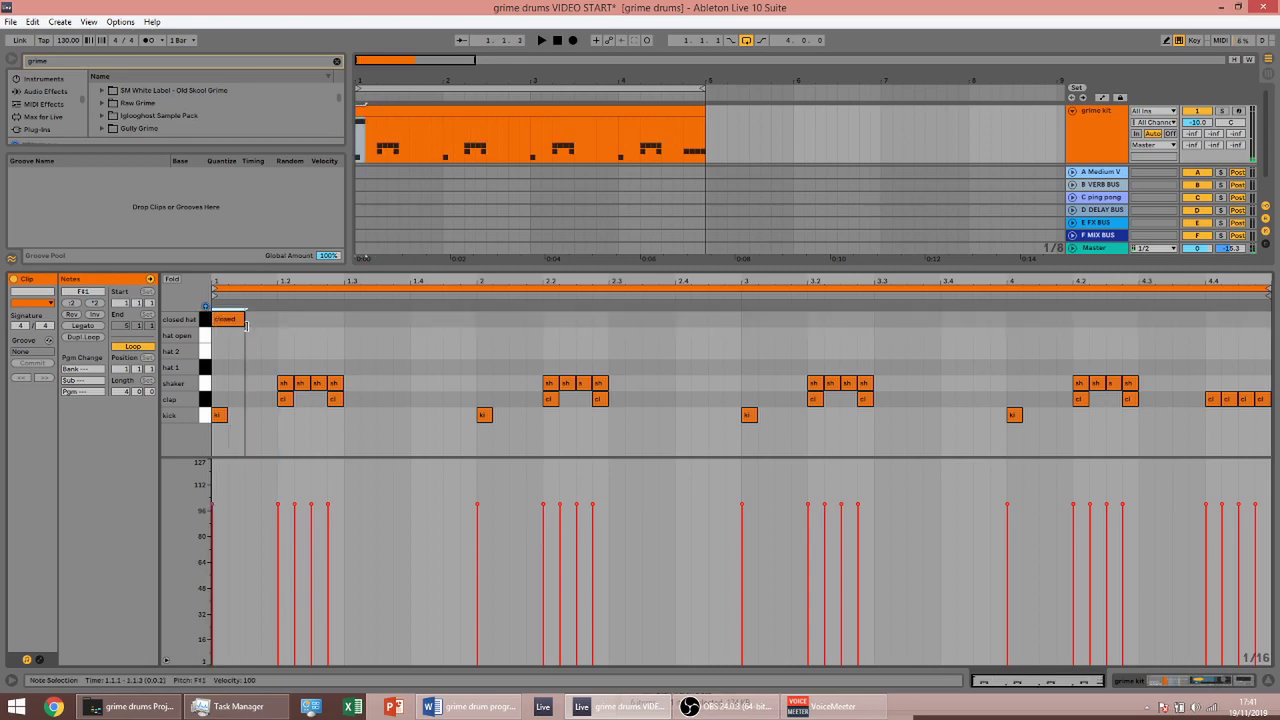
key(ctrl+d)
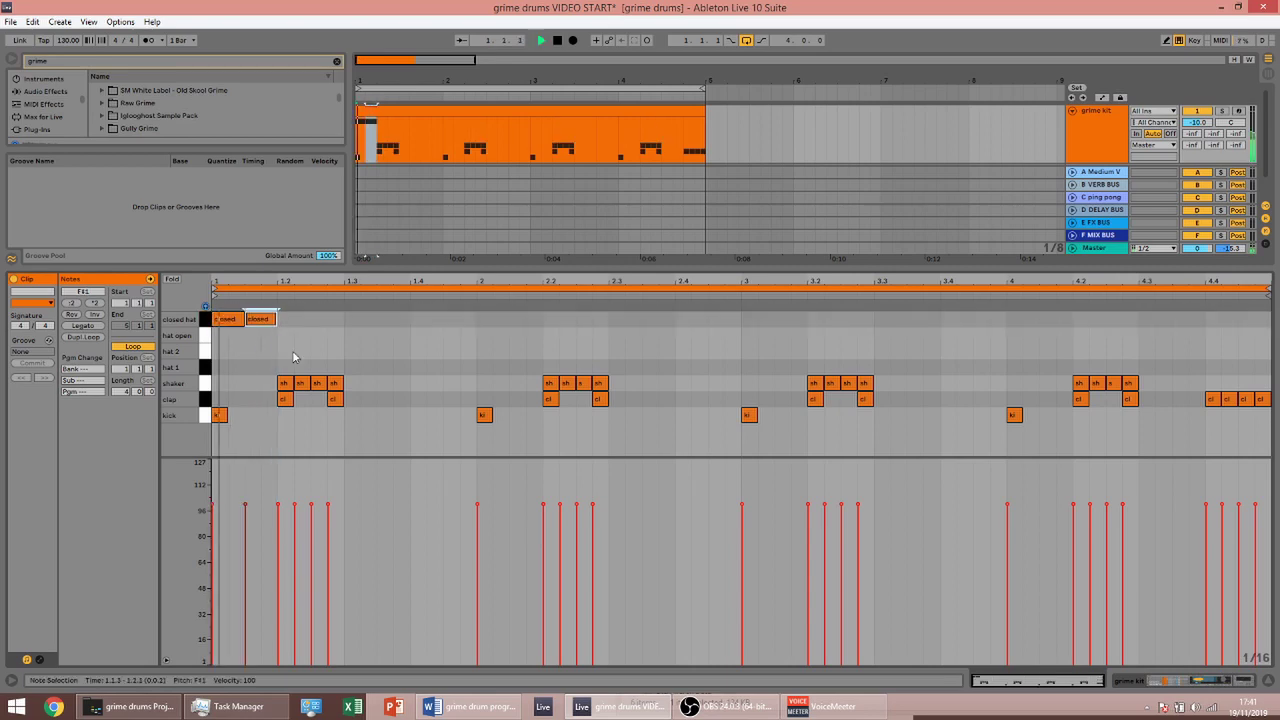
drag(293, 357, 1020, 343)
key(space)
key(Delete)
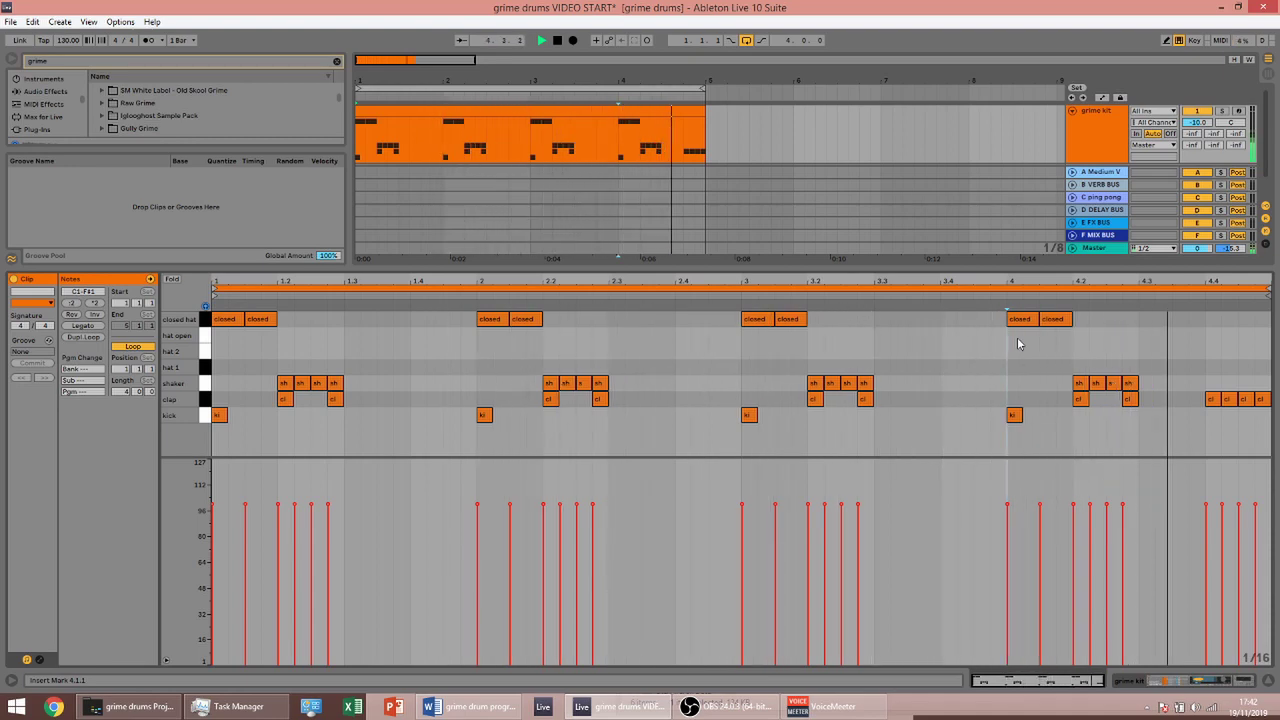
Step: Draw a four-note open hat run at 2.4 through 2.4.4, undoing a stray copy toward bar 4
double_click(698, 335)
key(space)
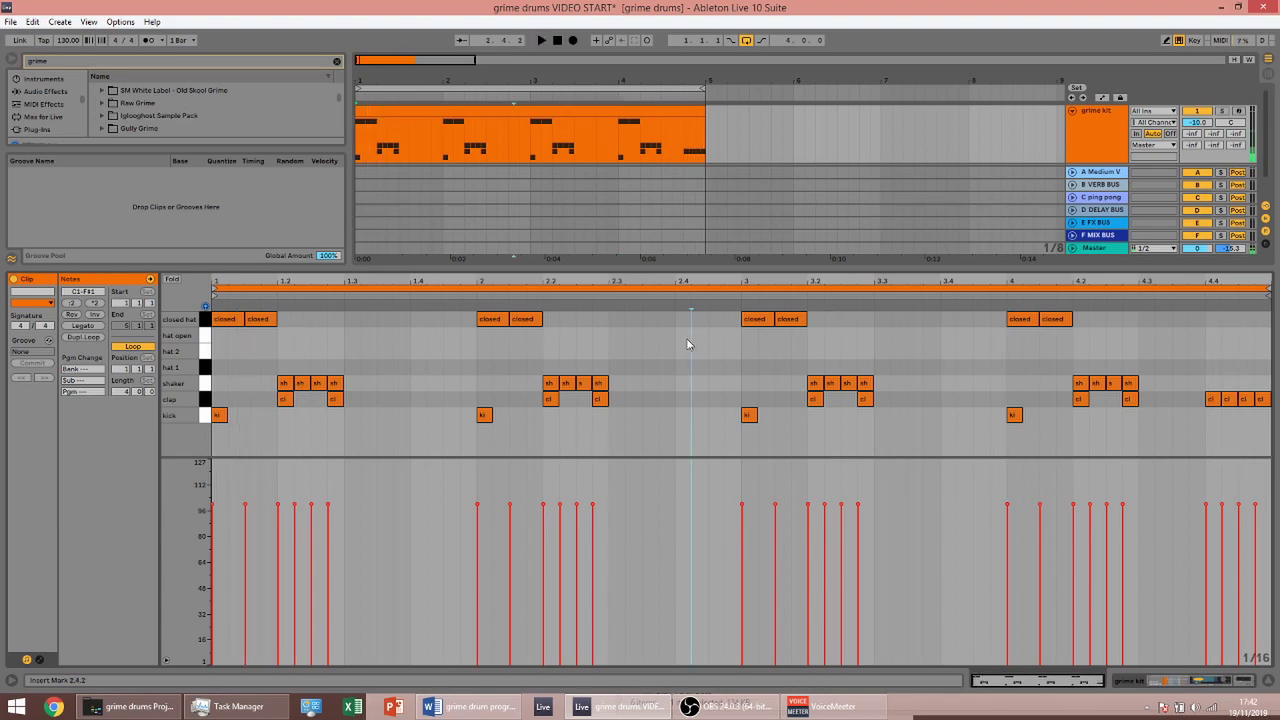
double_click(681, 335)
double_click(713, 335)
double_click(730, 335)
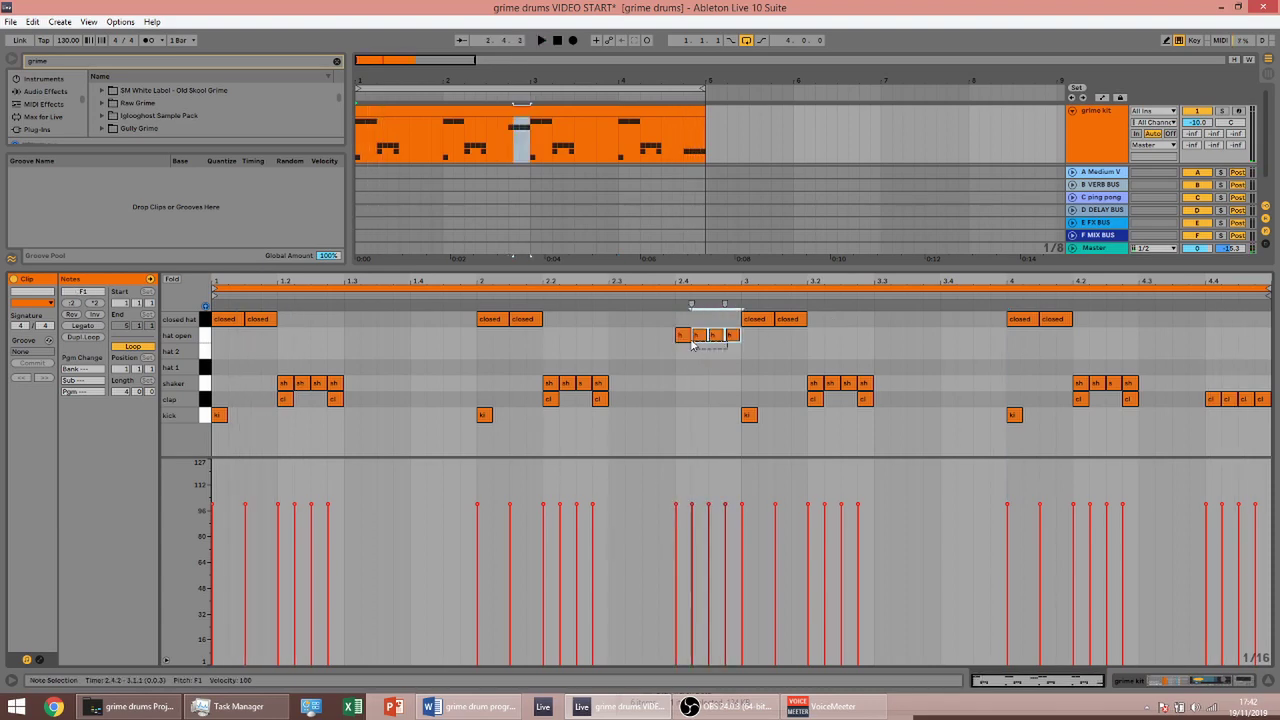
drag(672, 326, 1185, 344)
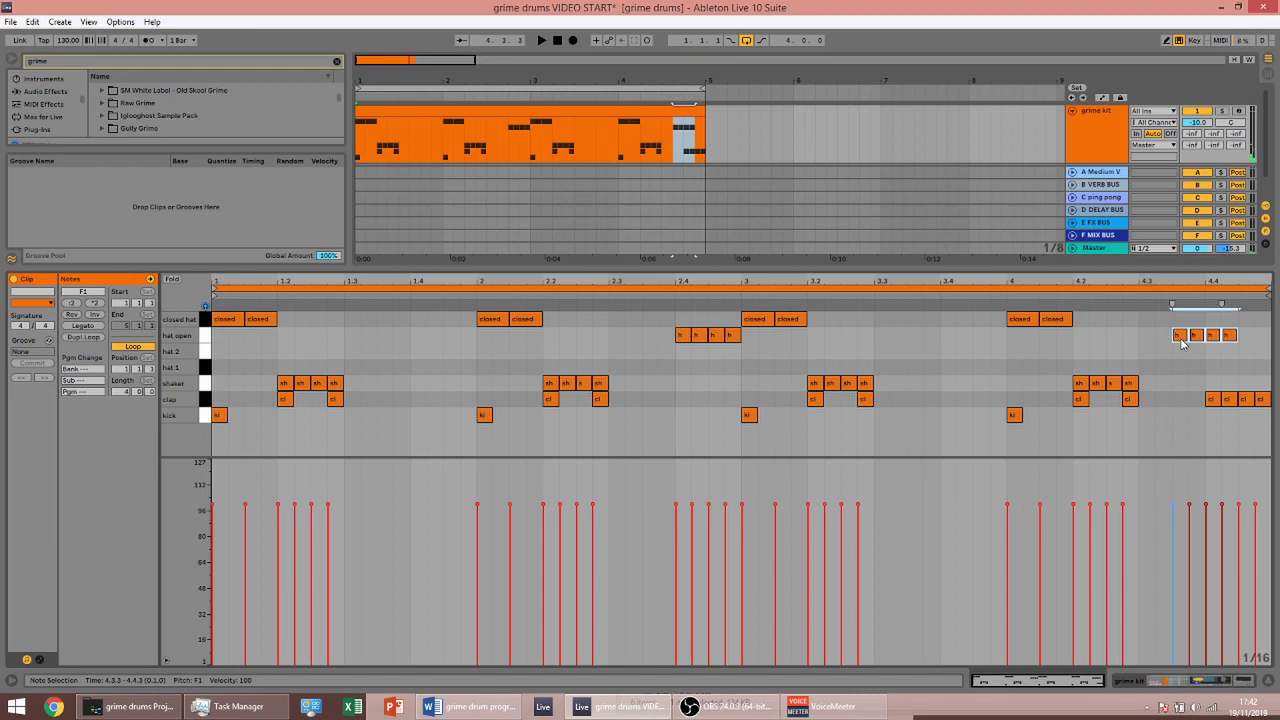
key(ctrl+z)
key(space)
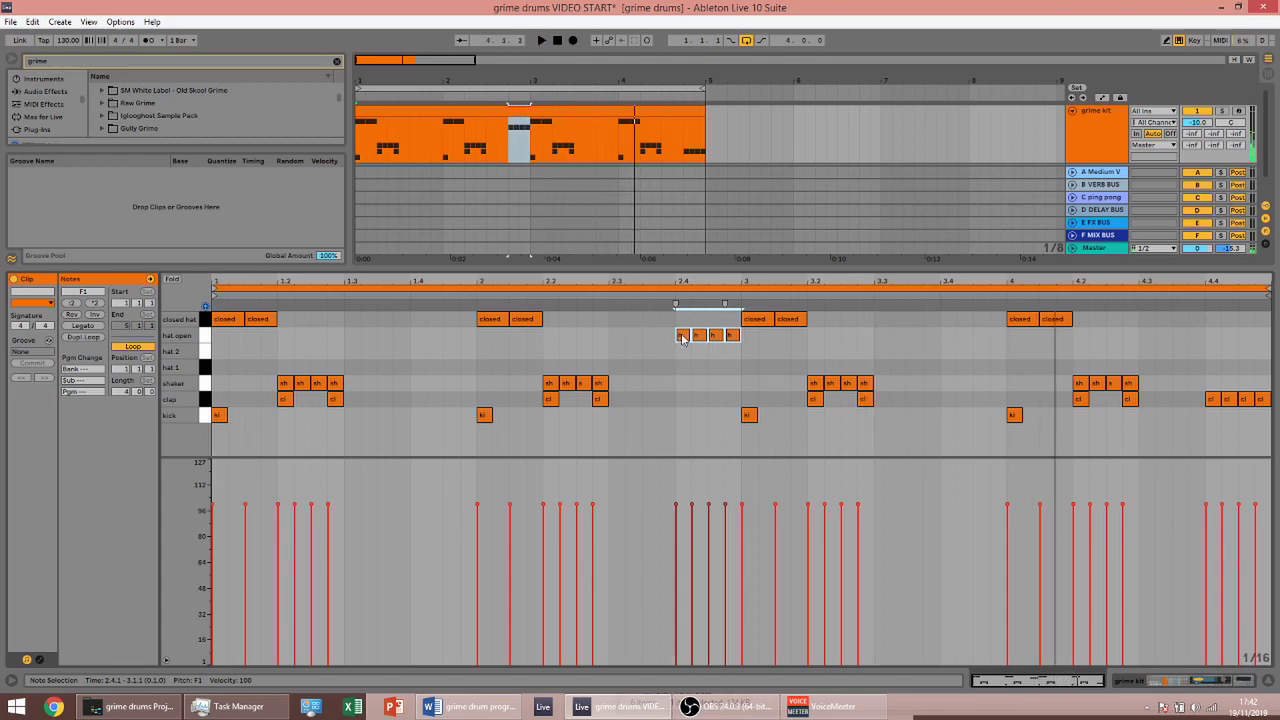
Step: Copy the open hat run to 1.4, trying it on hat 2 before returning it to hat open
drag(682, 338, 415, 342)
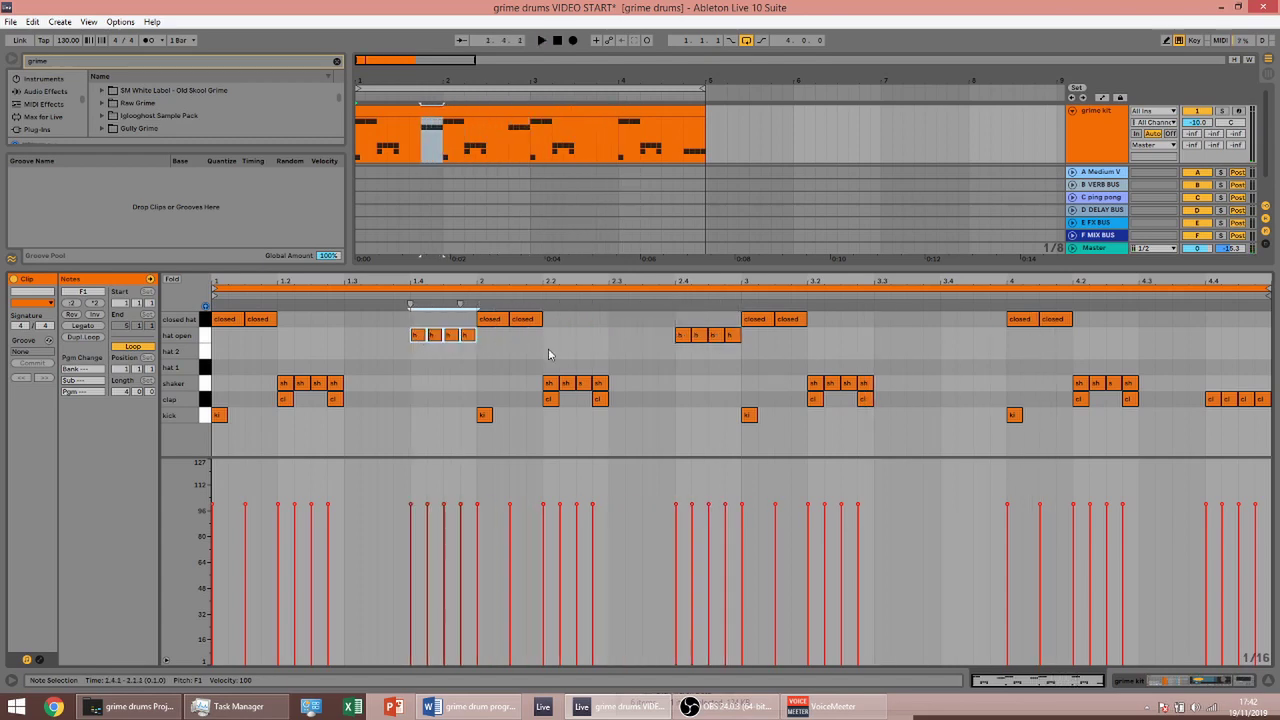
key(Down)
key(space)
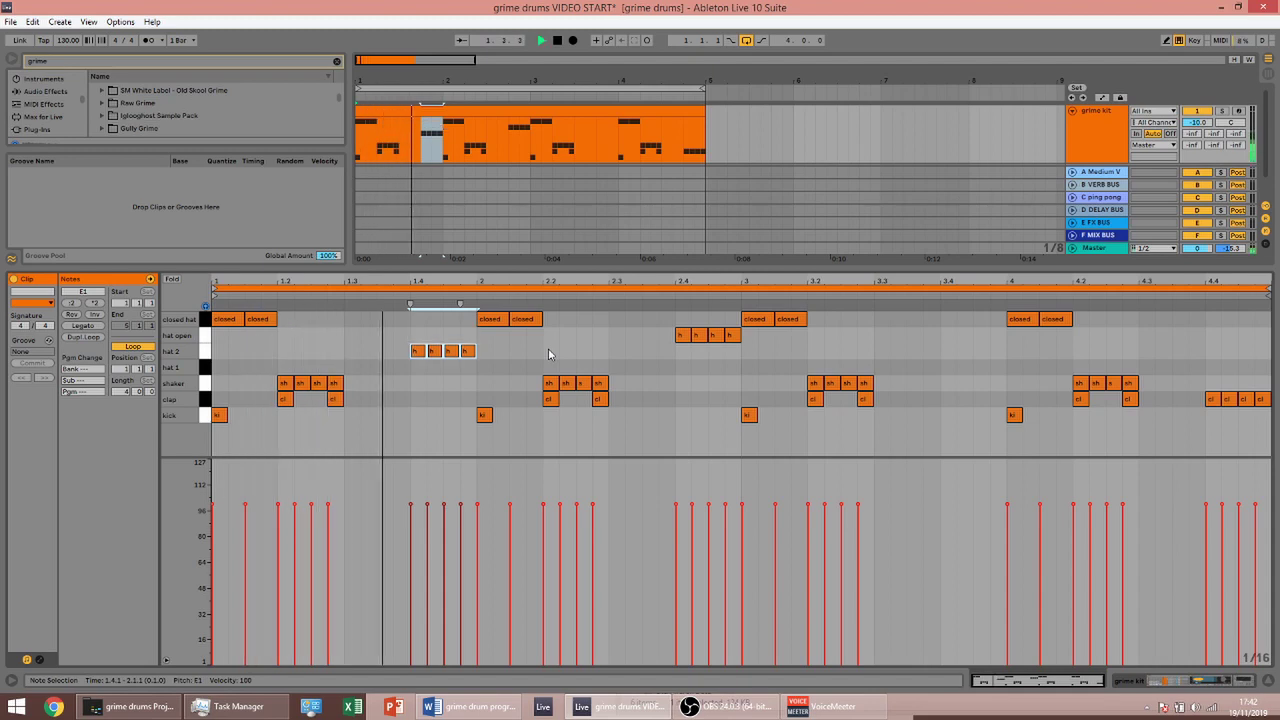
key(Up)
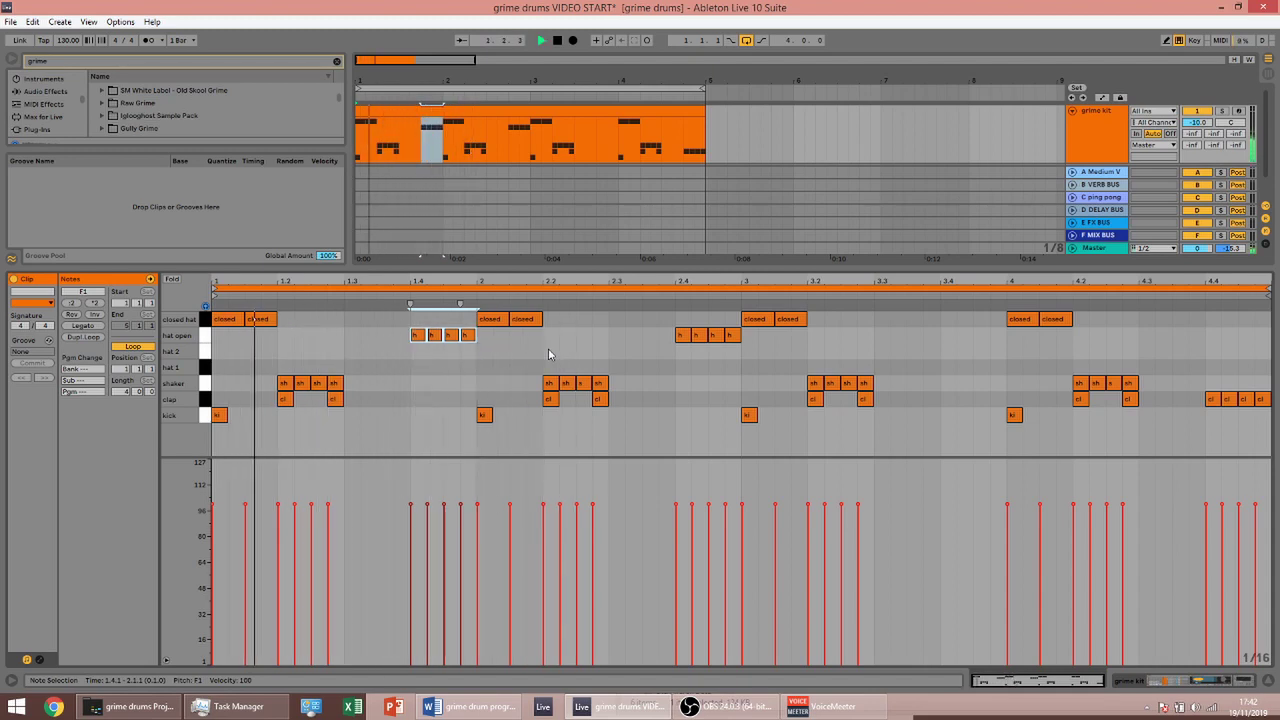
key(space)
Step: Copy the 2.4 open hats to 3.4 and deactivate the 1.4 open hats
drag(758, 364, 954, 338)
key(space)
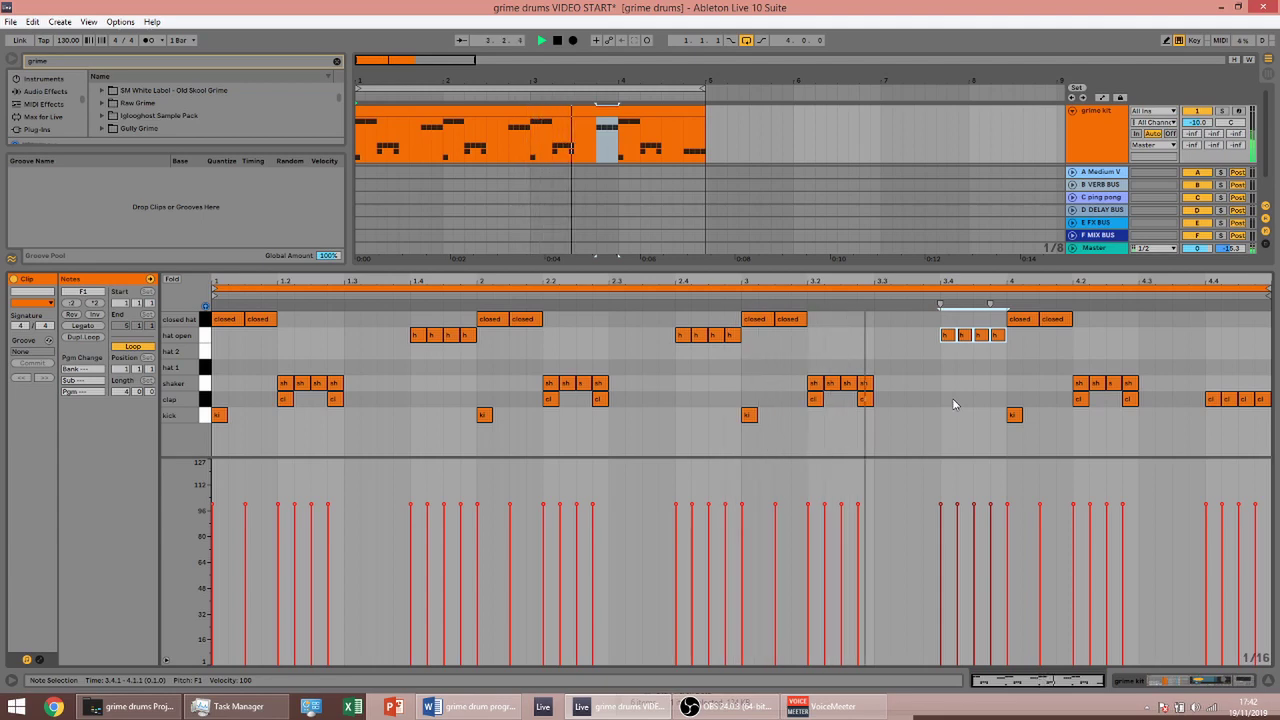
key(space)
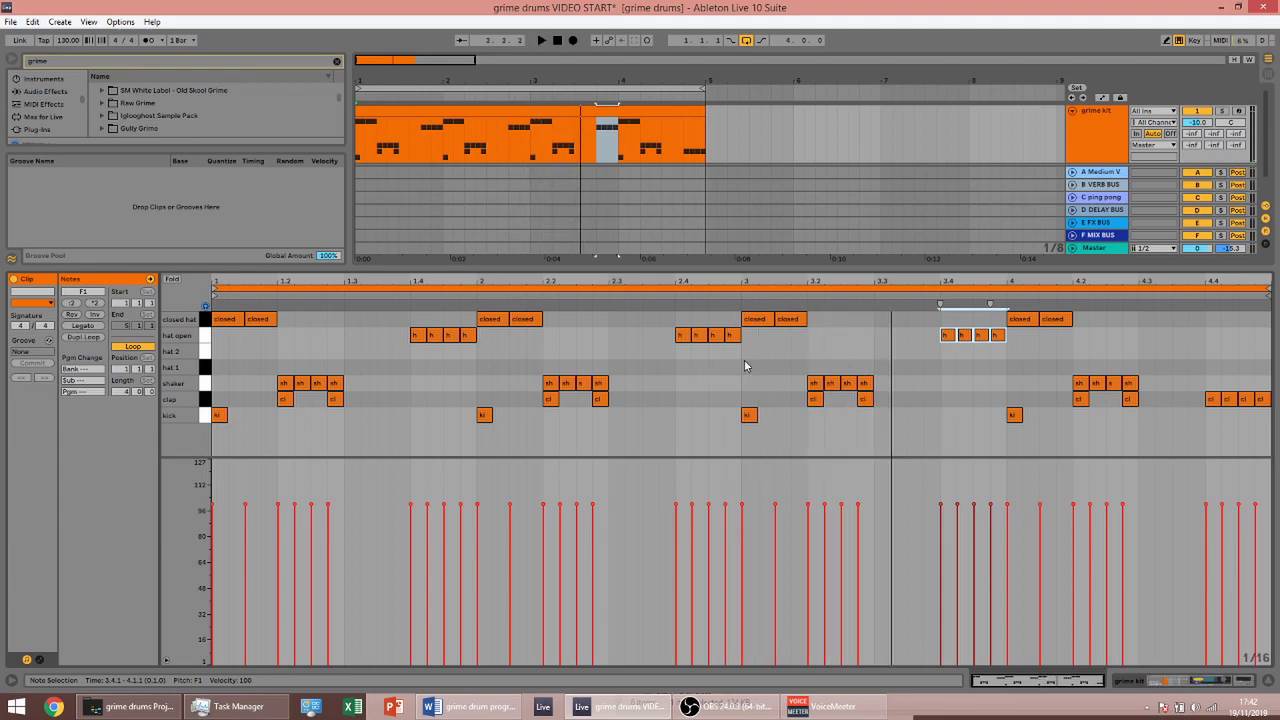
drag(463, 350, 385, 337)
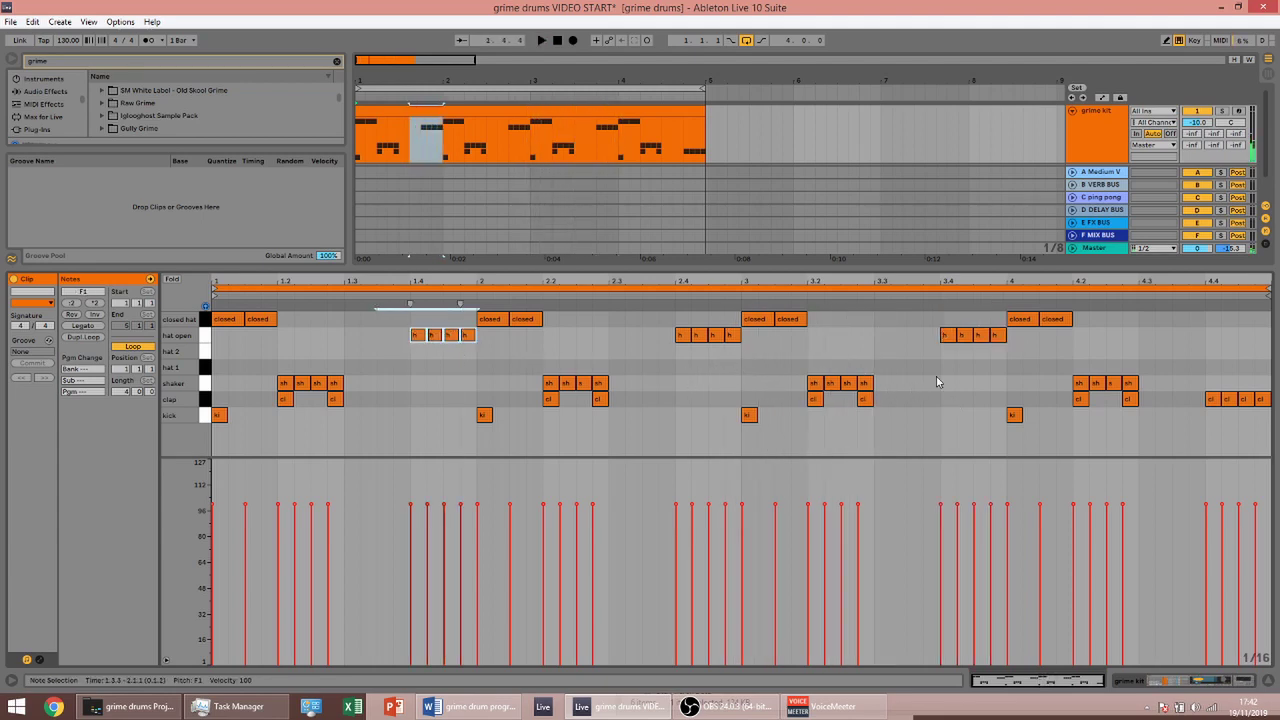
key(0)
drag(1056, 356, 925, 342)
key(space)
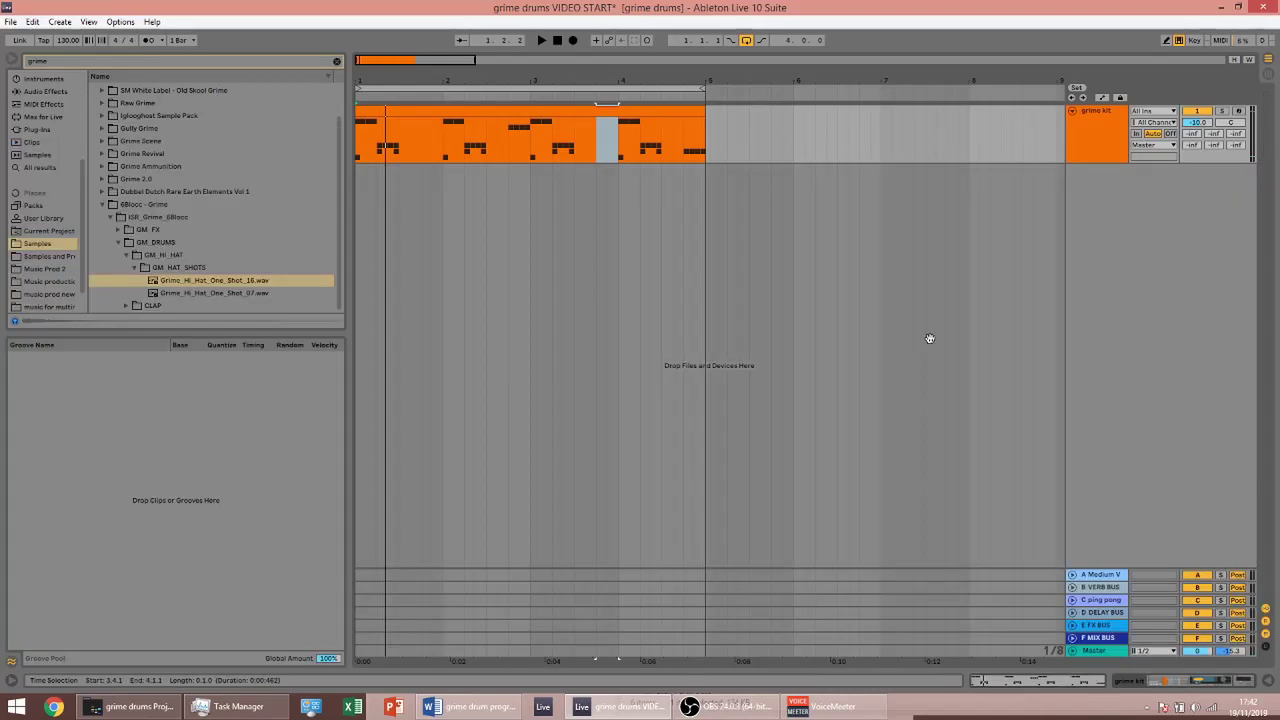
Step: Duplicate the grime kit track and delete the hat and shaker notes from the original's clip
click(1093, 140)
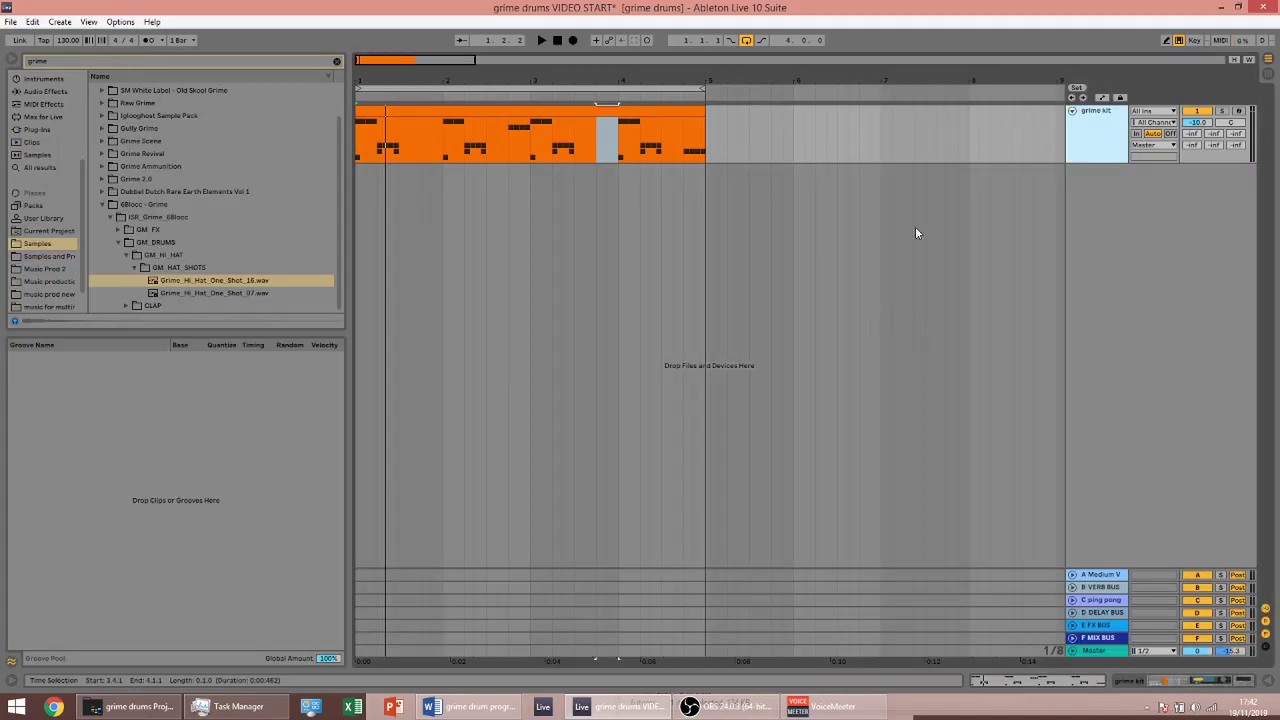
key(ctrl+d)
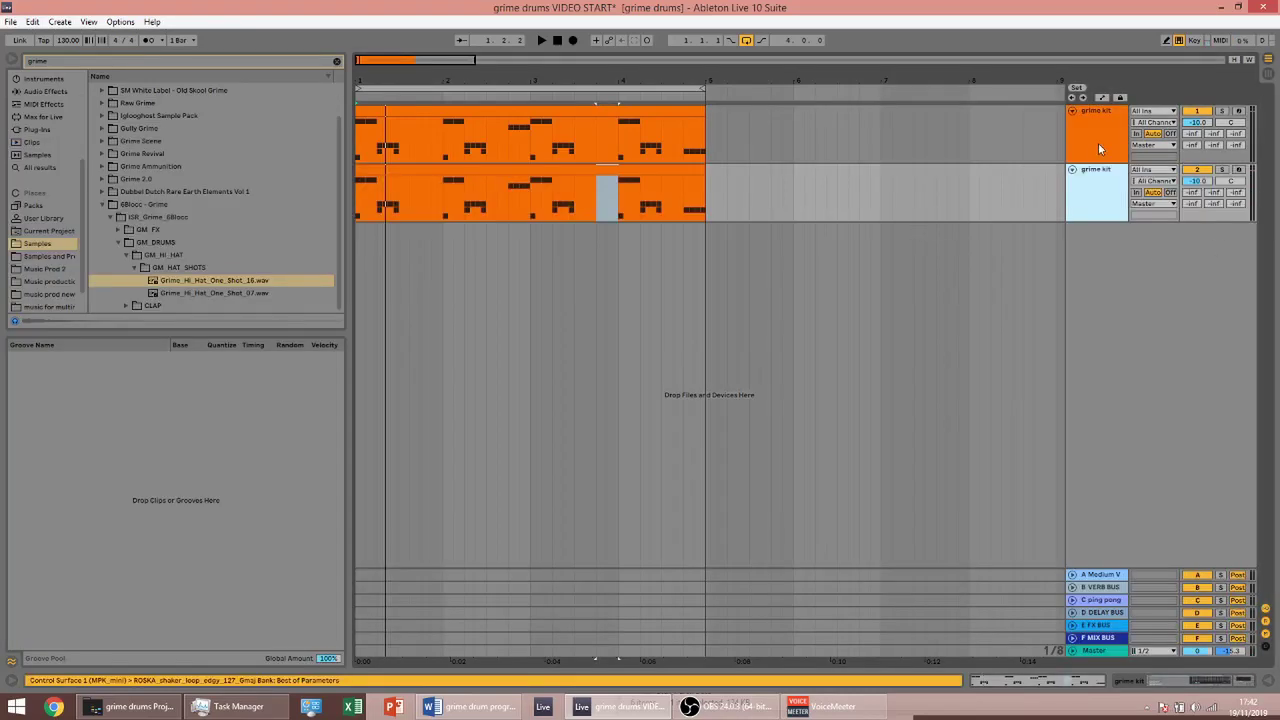
click(1098, 142)
double_click(680, 108)
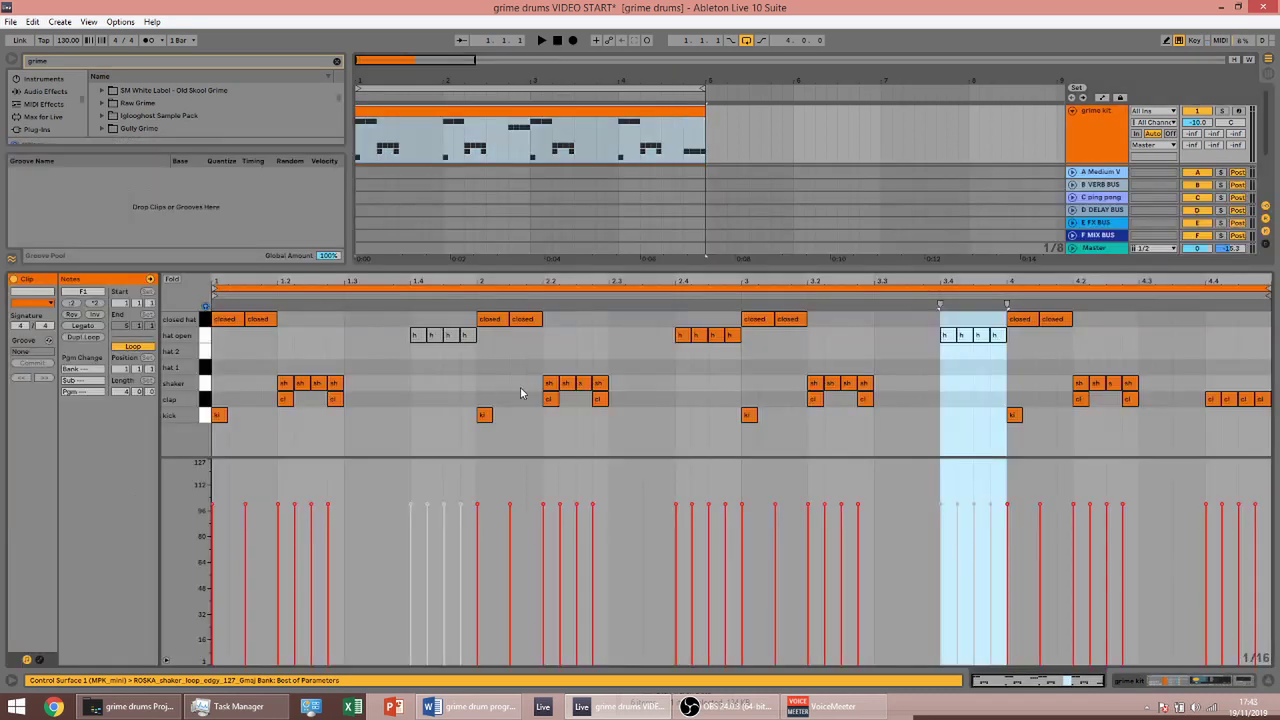
click(207, 390)
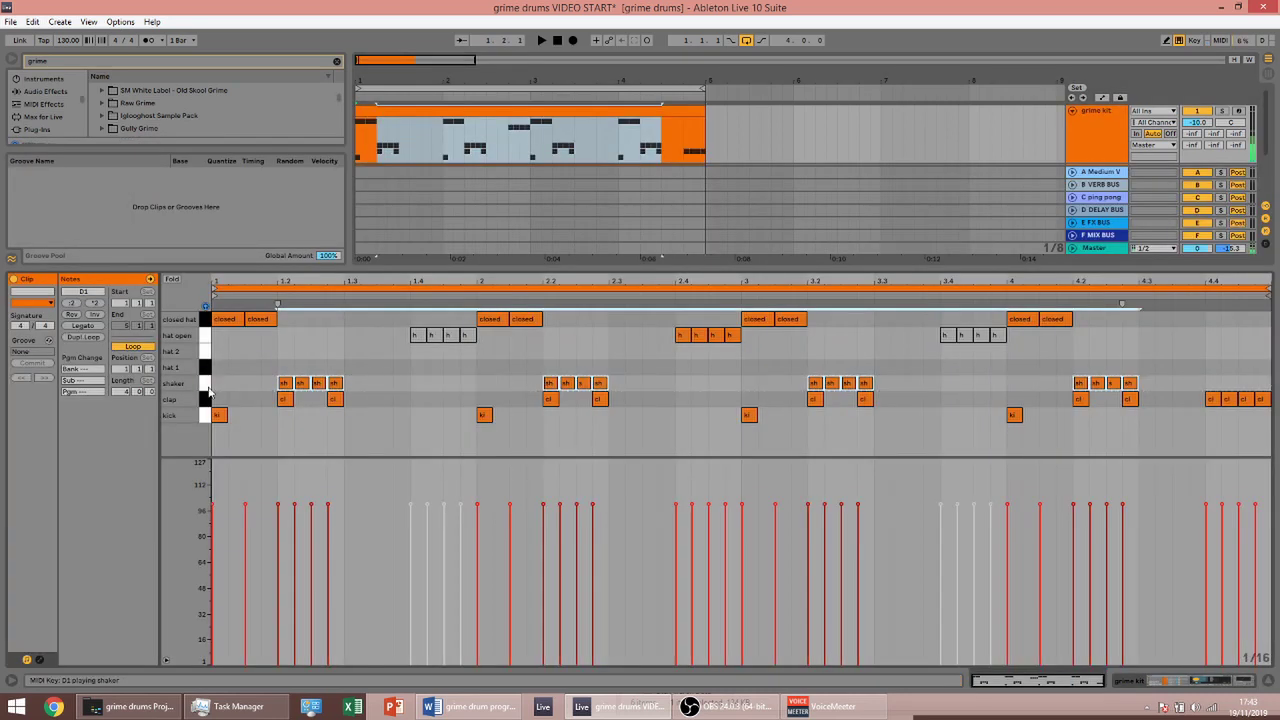
click(204, 336)
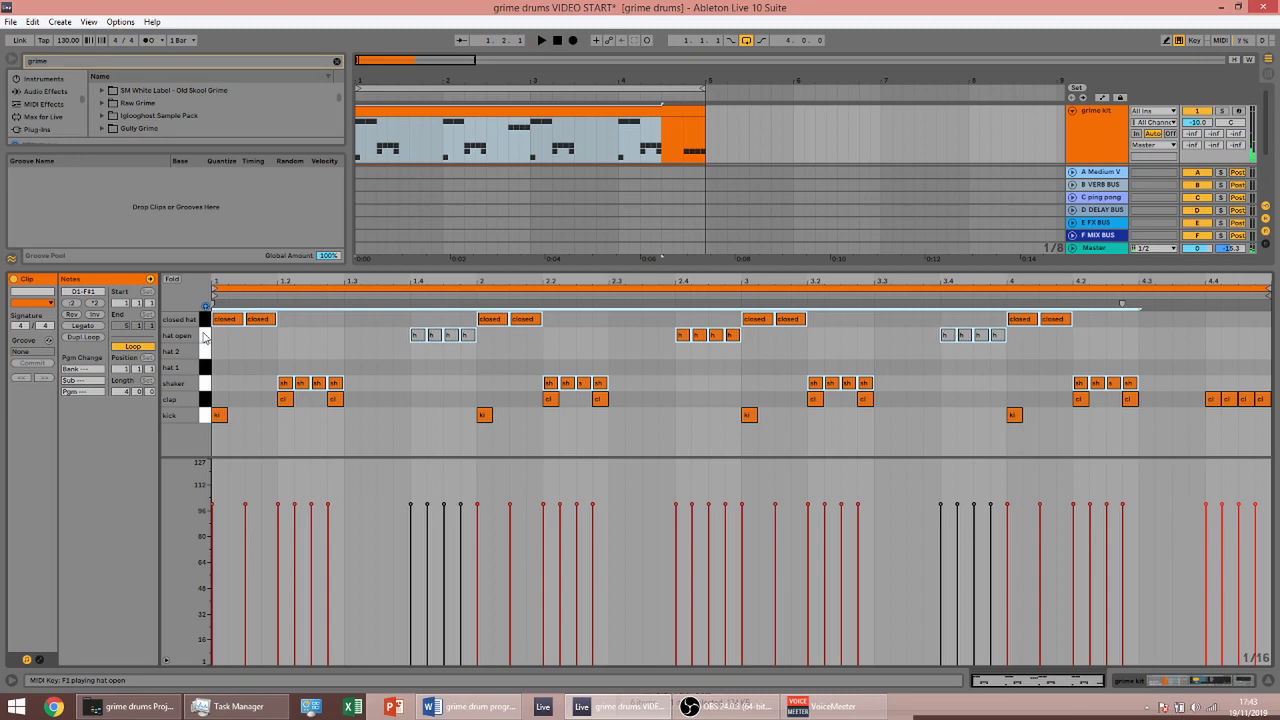
key(Delete)
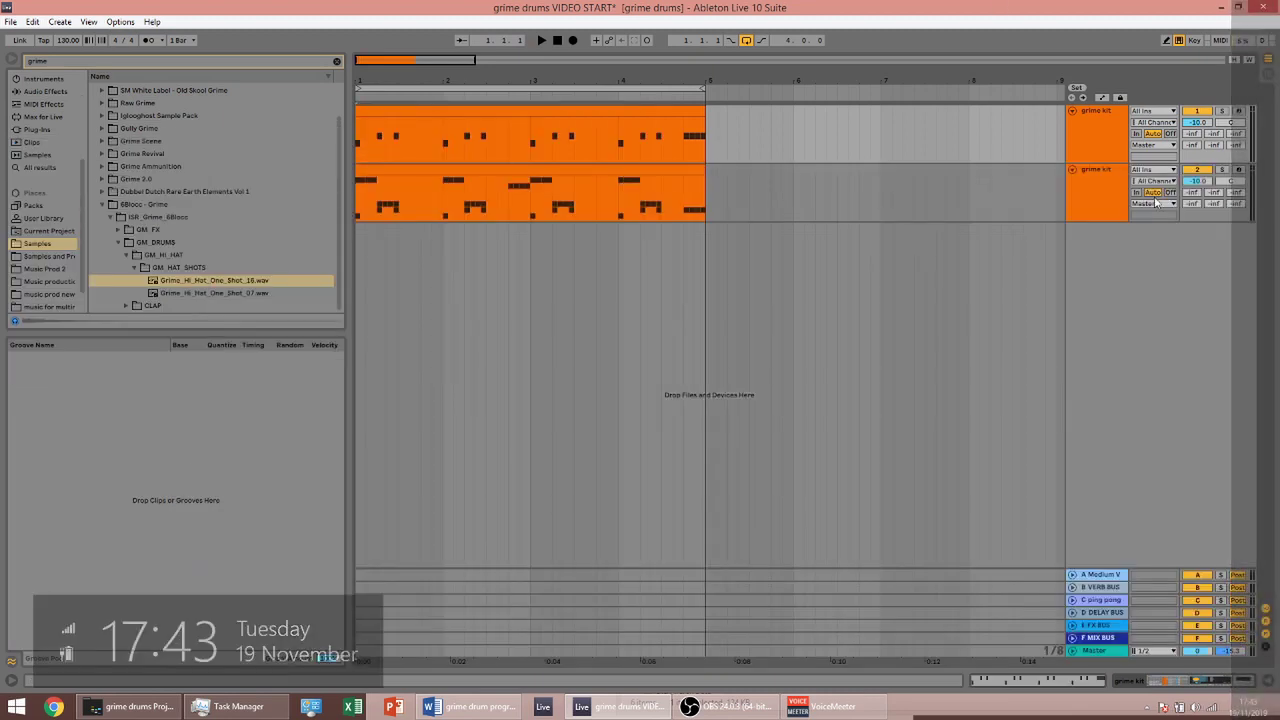
Step: Delete the kick and clap notes from the second track's clip, play, and hide the Detail View
click(536, 210)
double_click(523, 172)
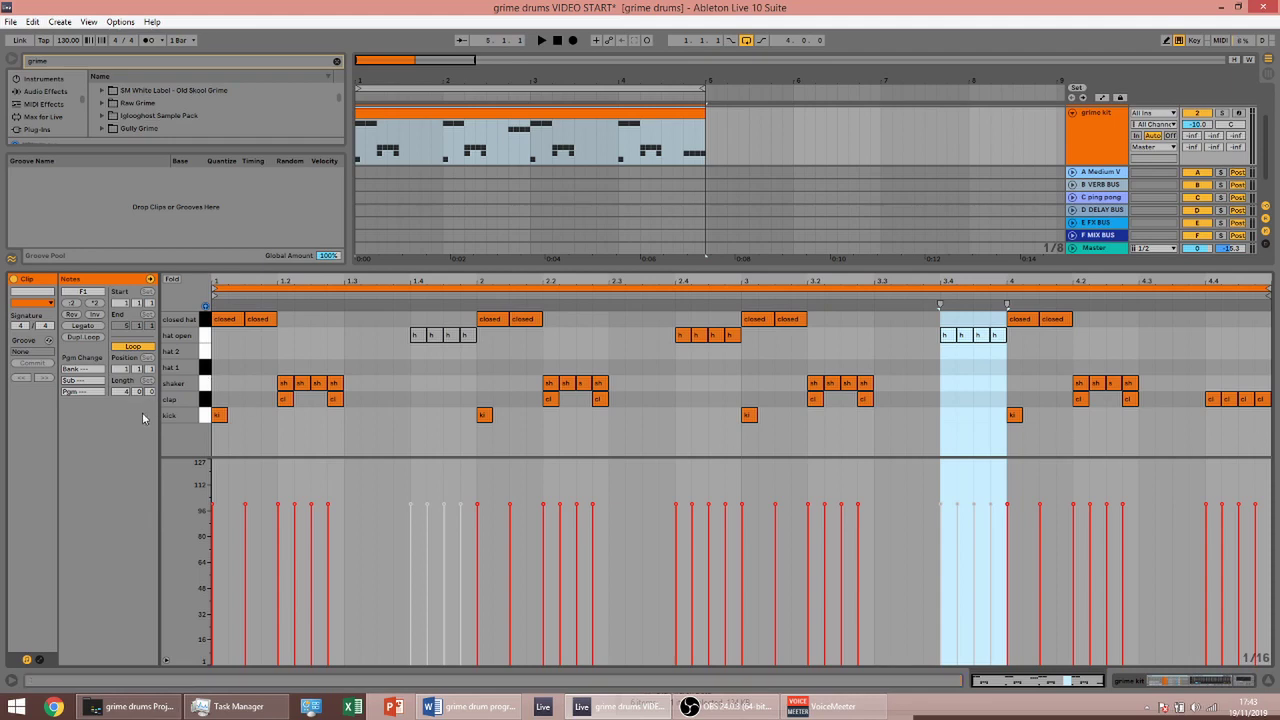
click(204, 415)
key(Delete)
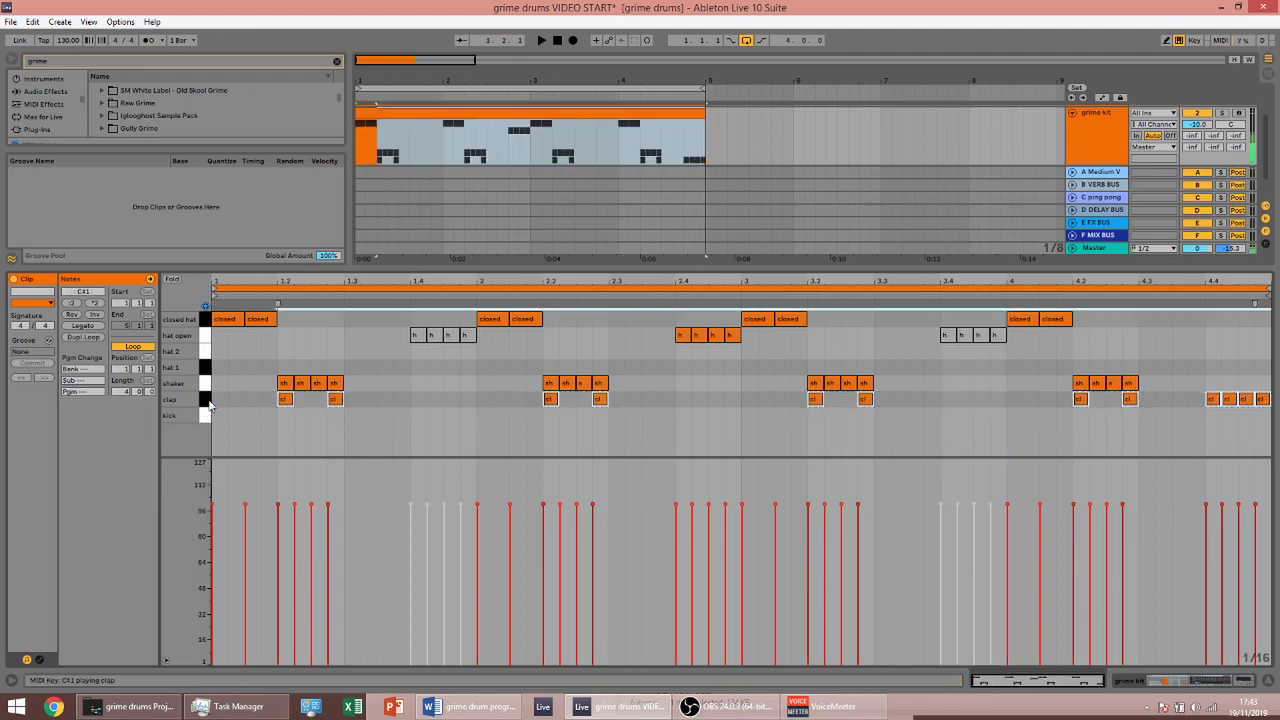
click(206, 399)
key(Delete)
key(space)
key(ctrl+alt+l)
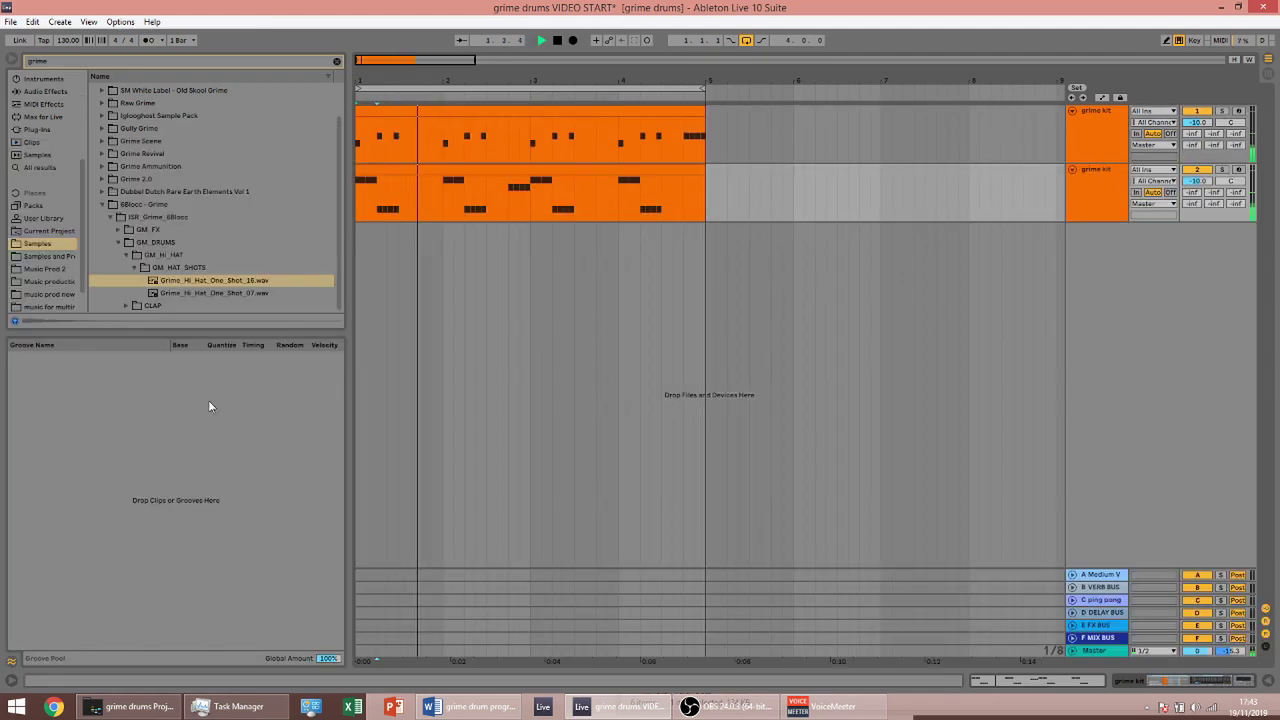
Step: Stop playback and show the second track's Drum Rack with its chain routing and choke columns
key(space)
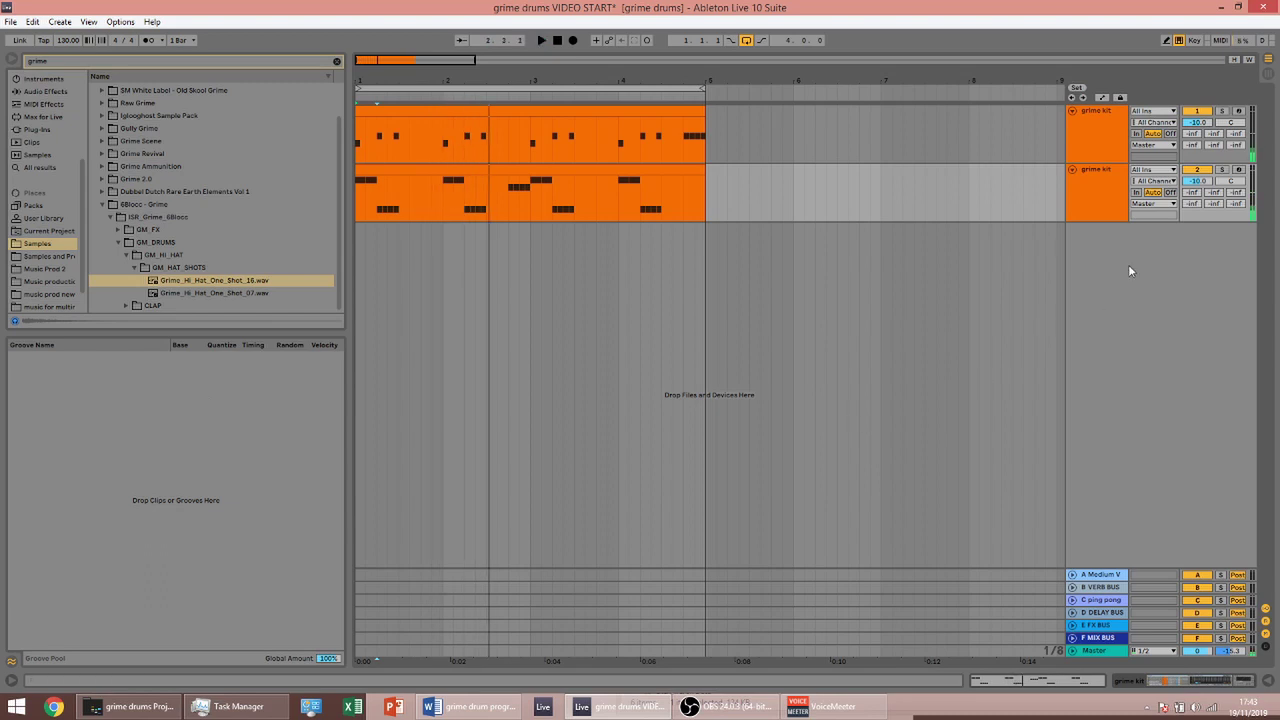
double_click(1098, 190)
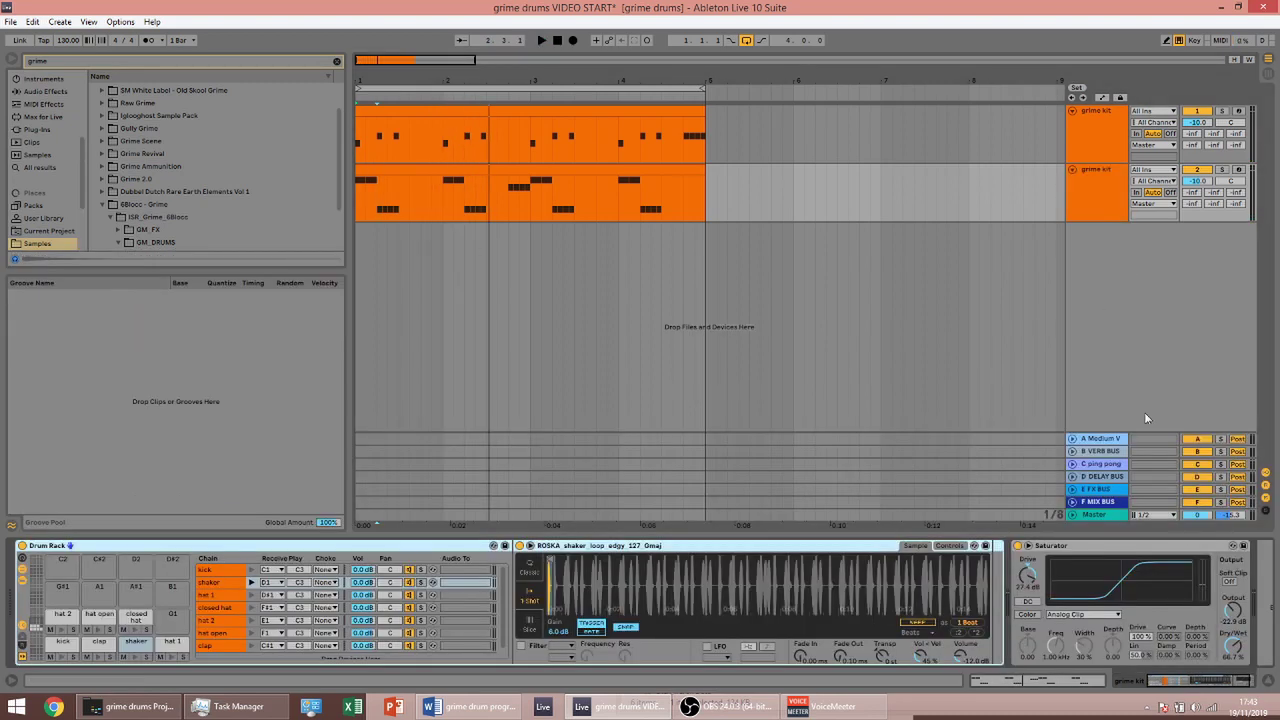
click(22, 645)
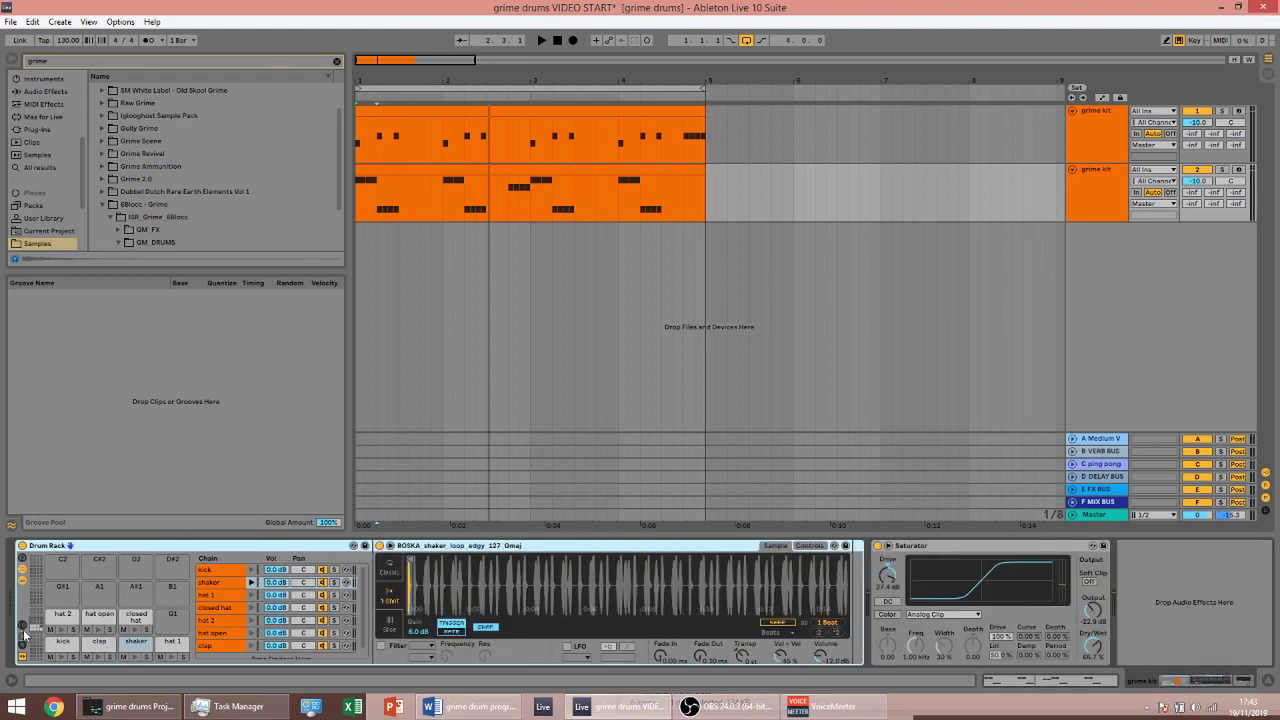
click(25, 640)
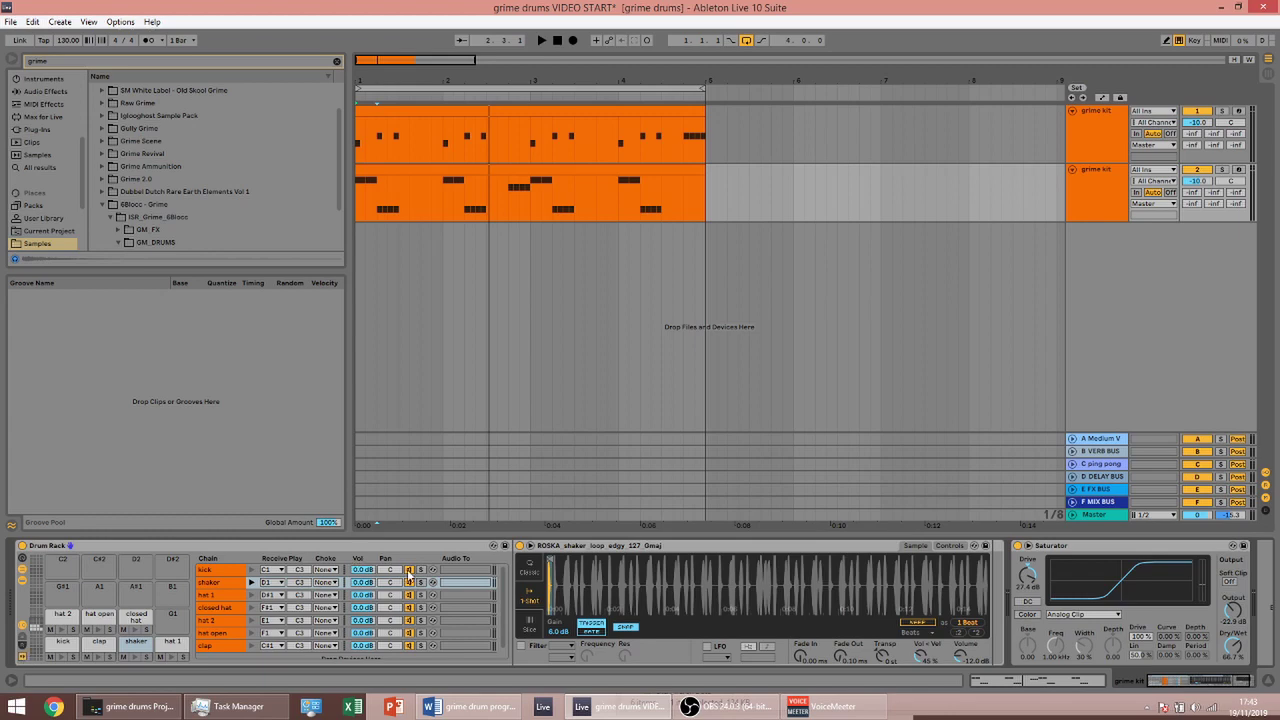
Step: Select all seven drum chains and set their Choke to group 1
click(224, 586)
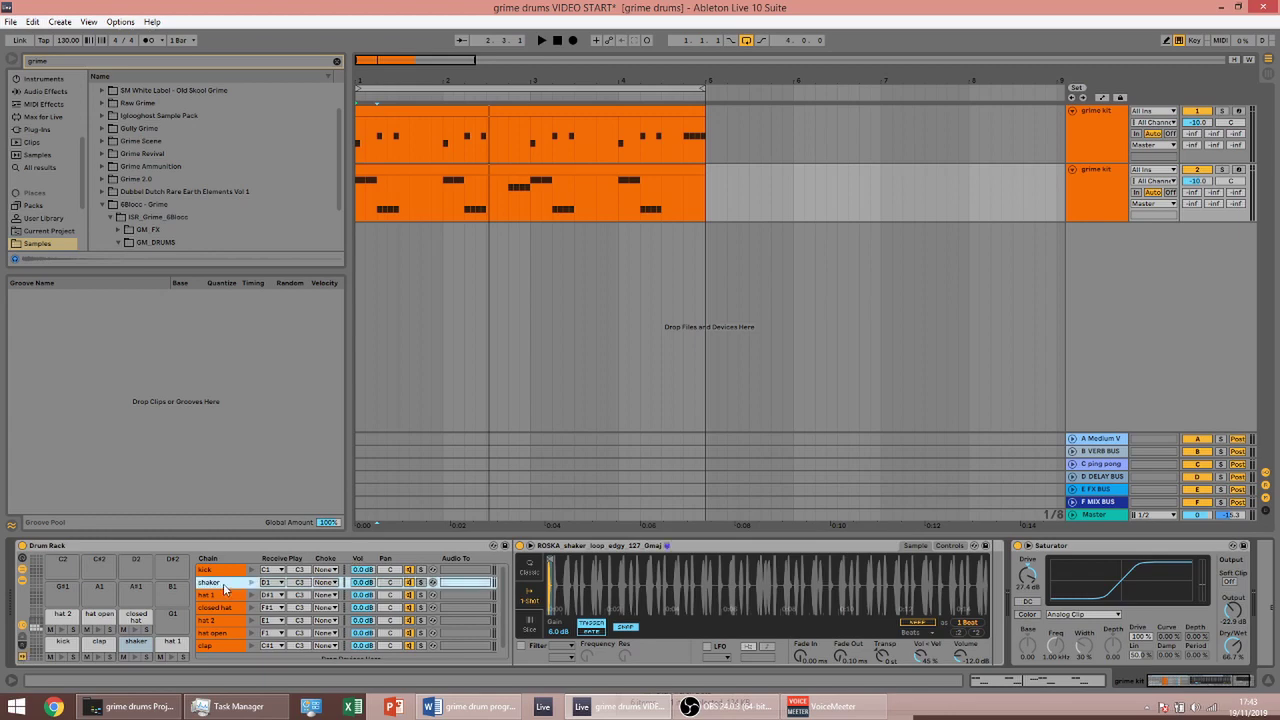
key(ctrl+a)
click(328, 582)
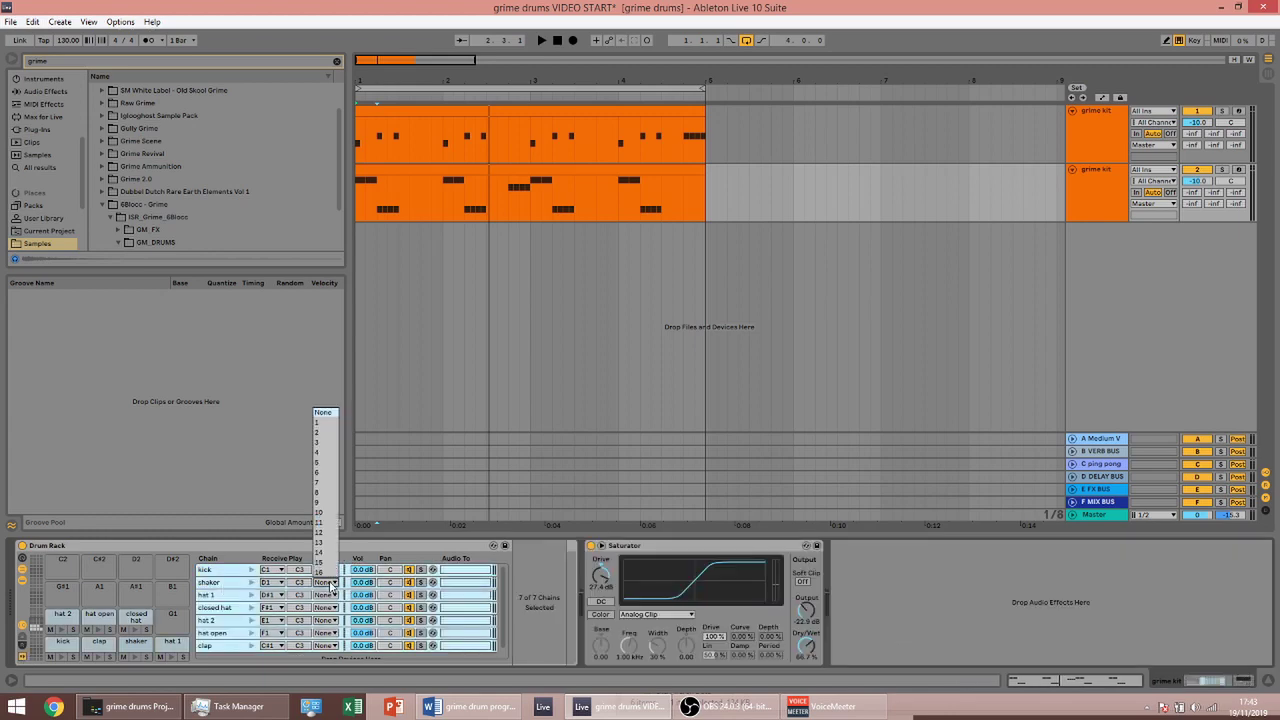
click(336, 423)
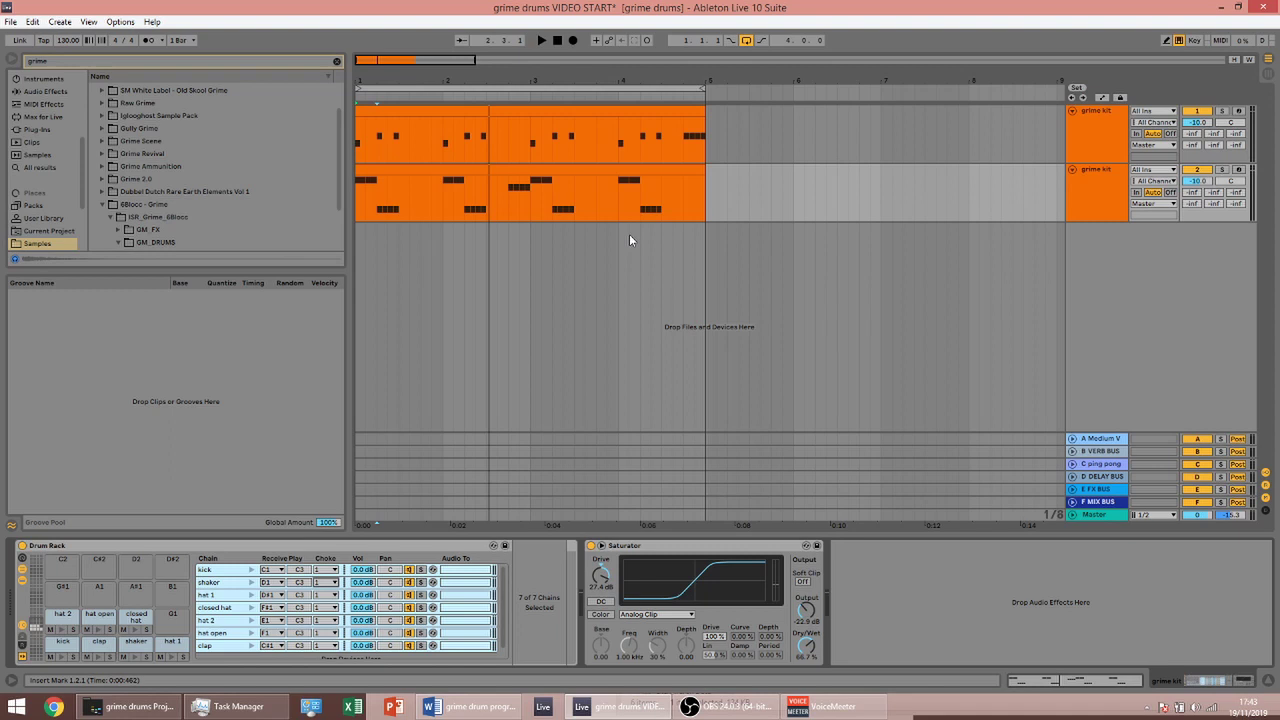
Step: Solo the second drum track to audition the choke, then play the pattern from the start
click(1222, 170)
key(space)
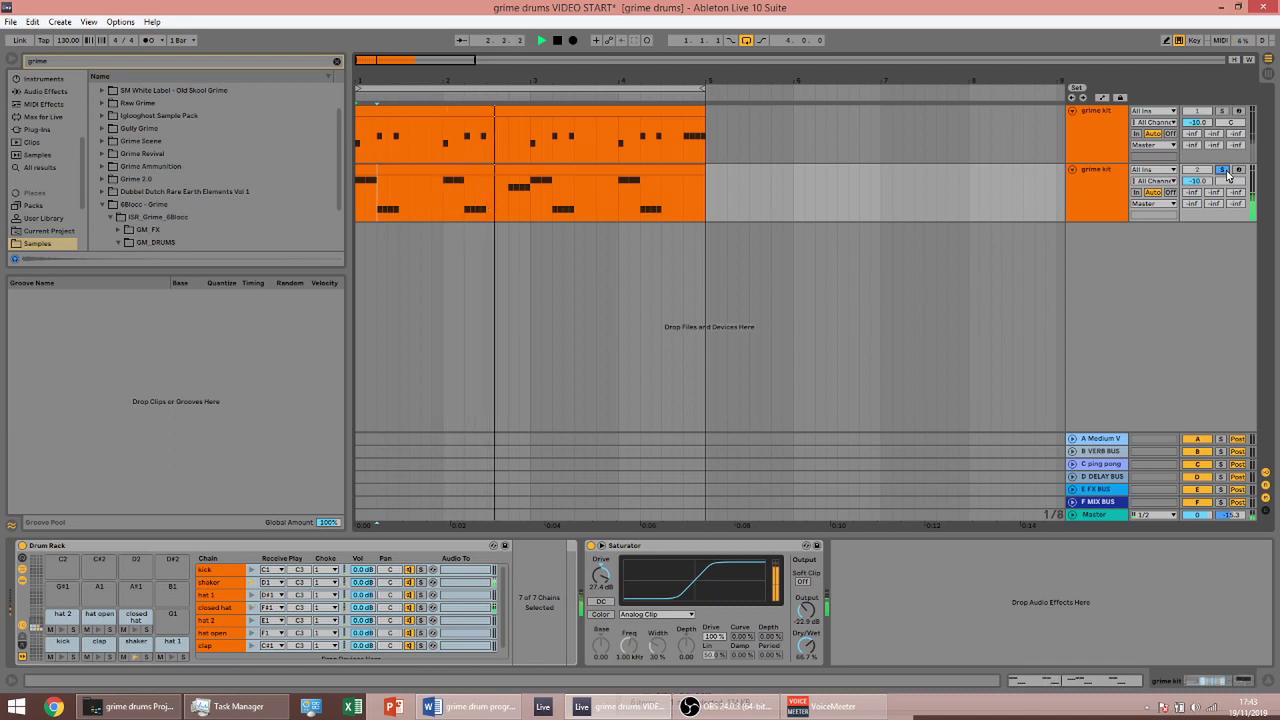
click(1222, 170)
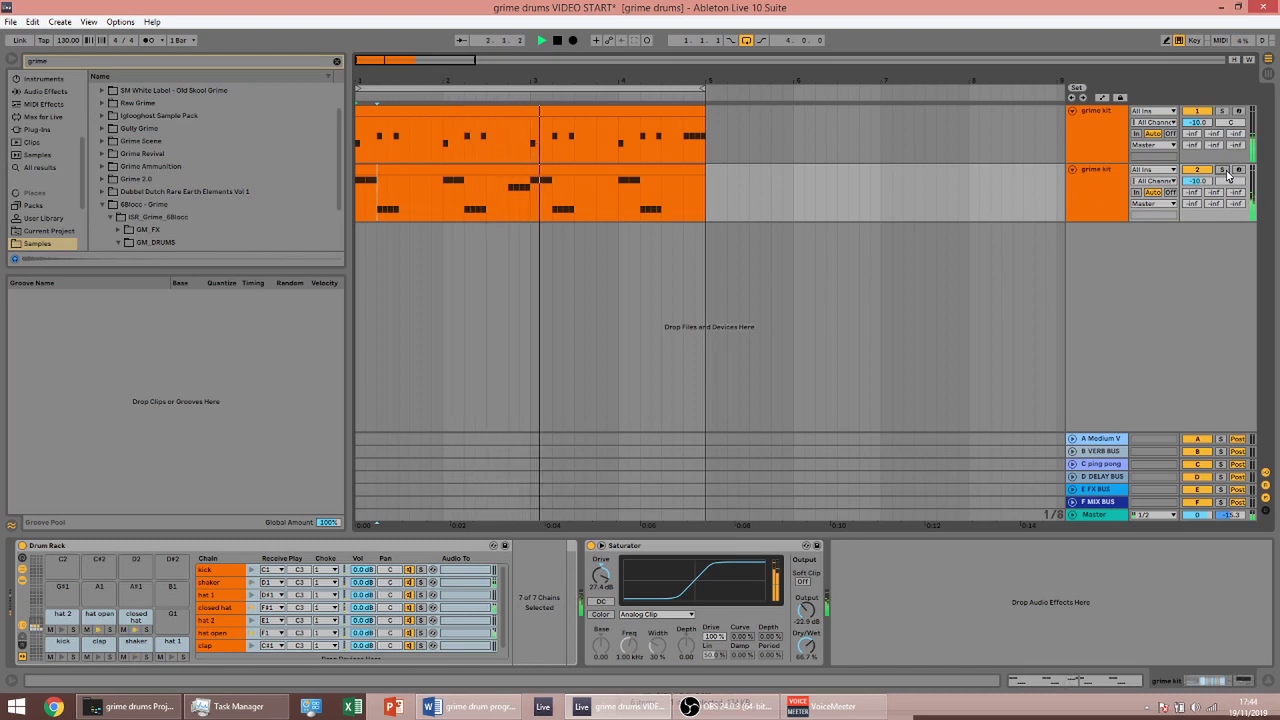
key(space)
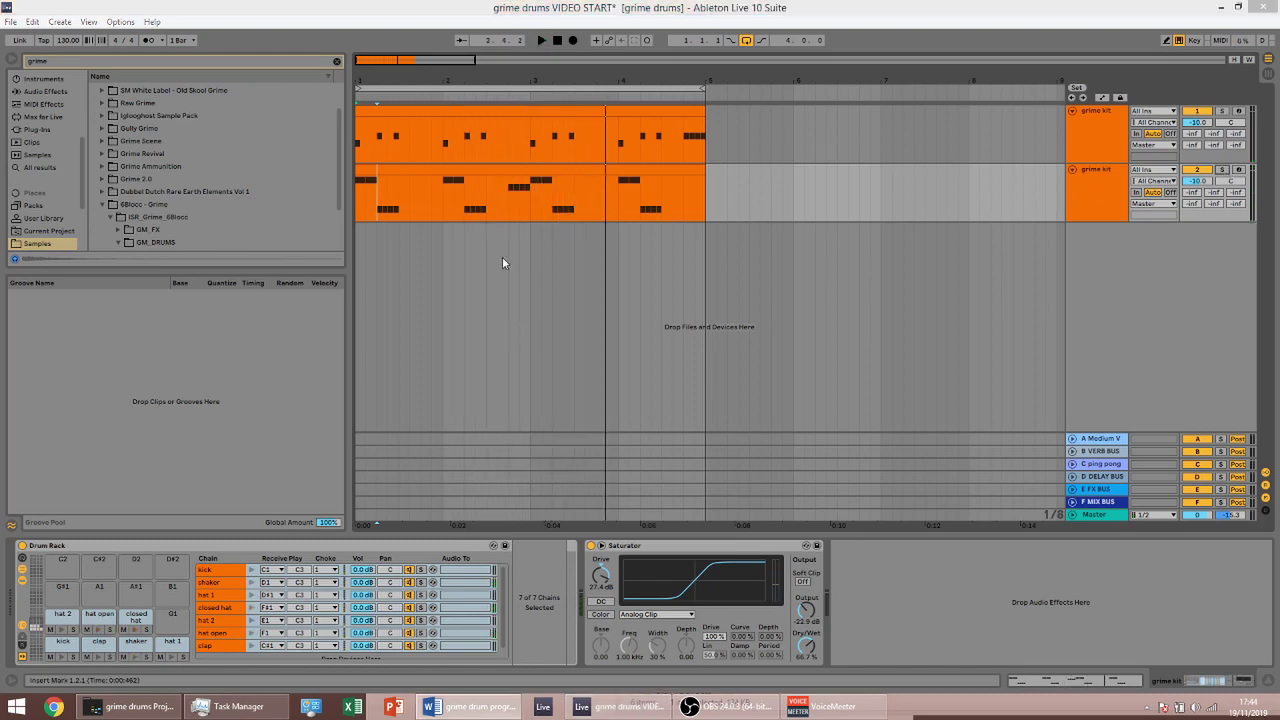
click(472, 170)
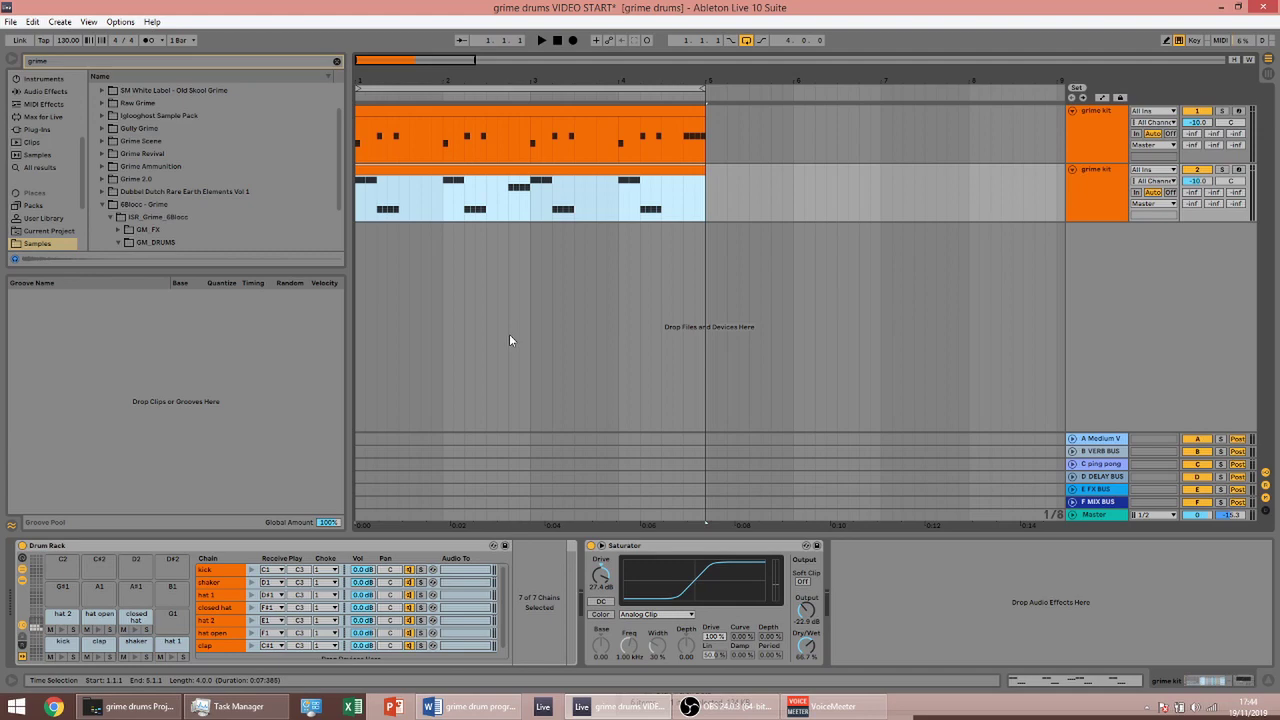
key(space)
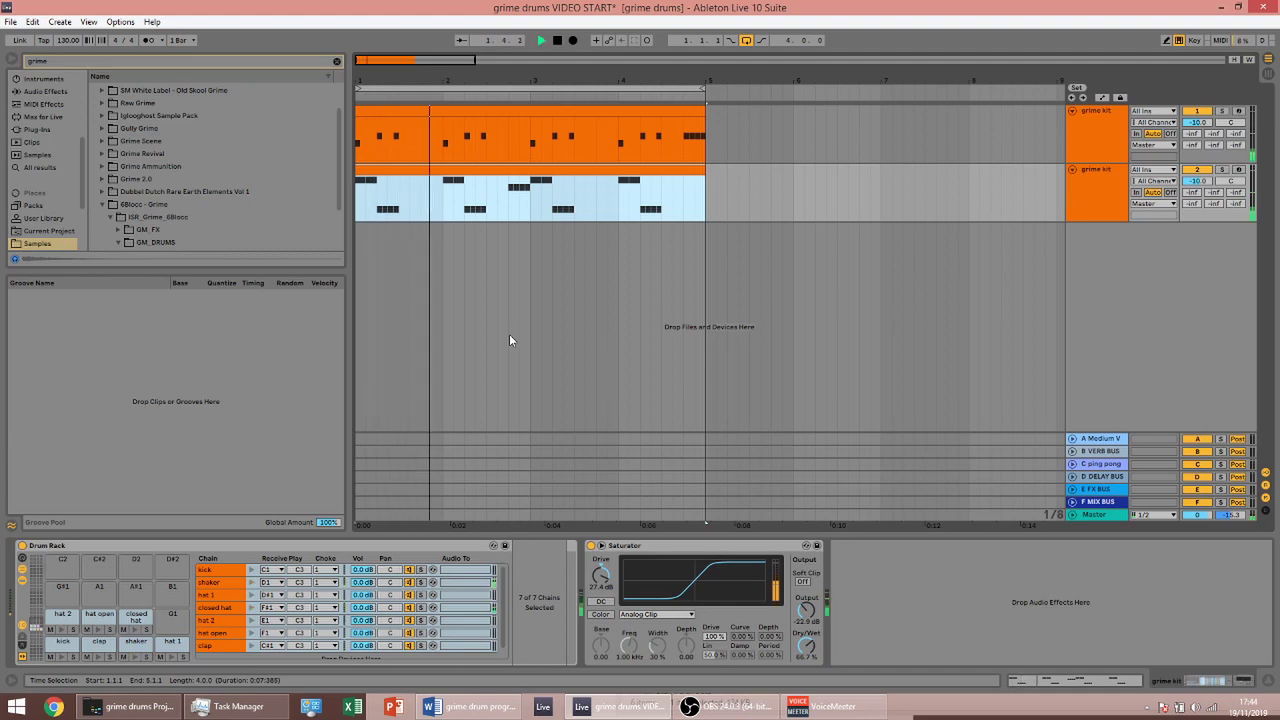
Step: Load the 2Steps2 130 groove from Core Library > Swing and Groove > Other into the Groove Pool
key(space)
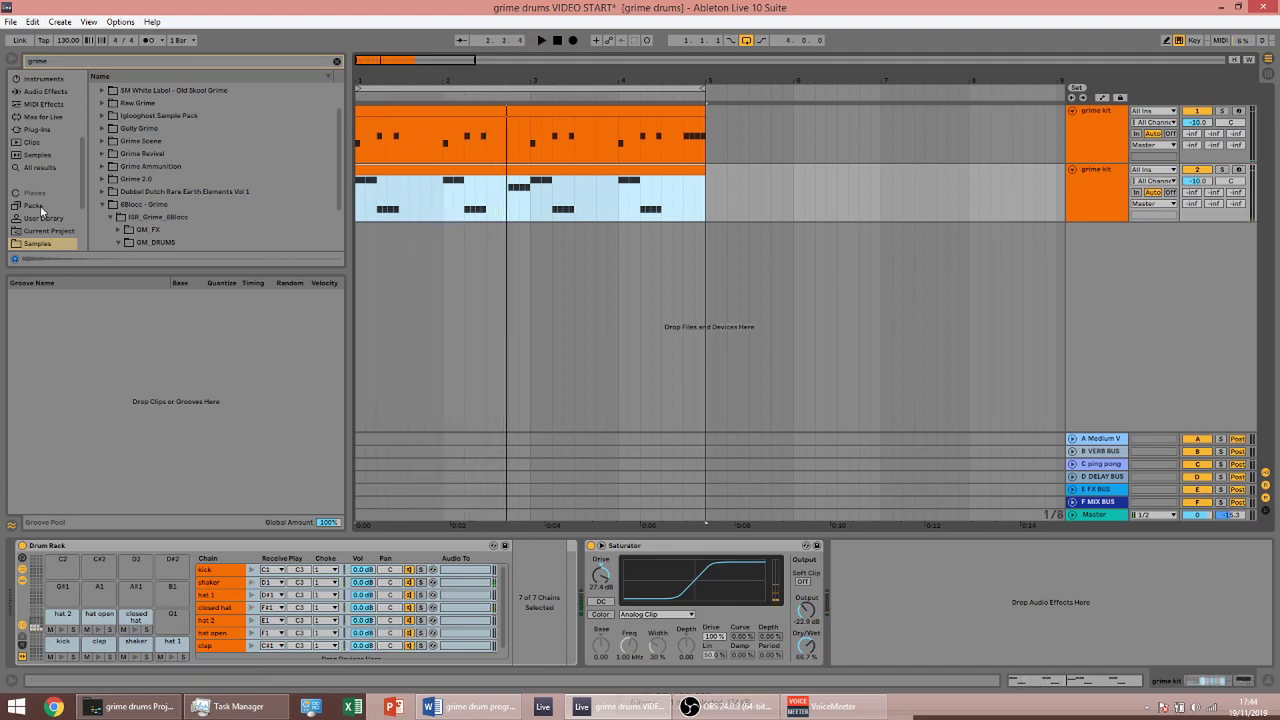
scroll(40, 205, down, 3)
scroll(40, 205, up, 3)
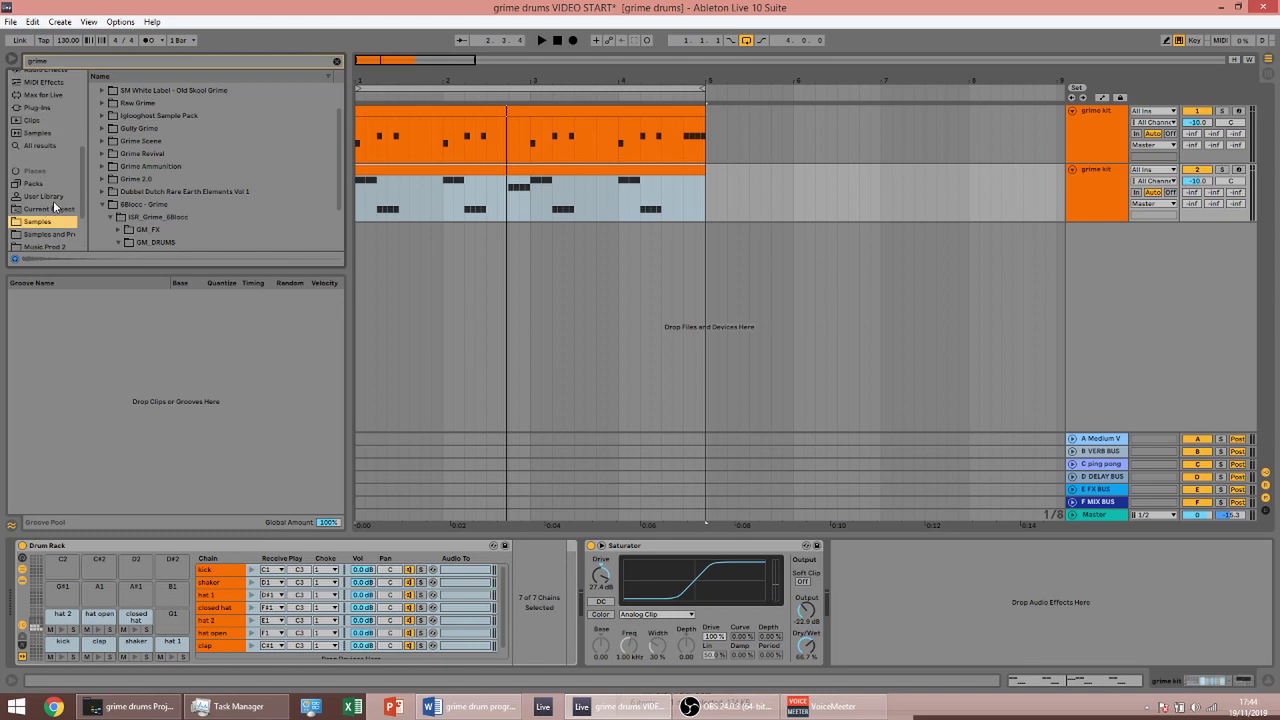
click(40, 186)
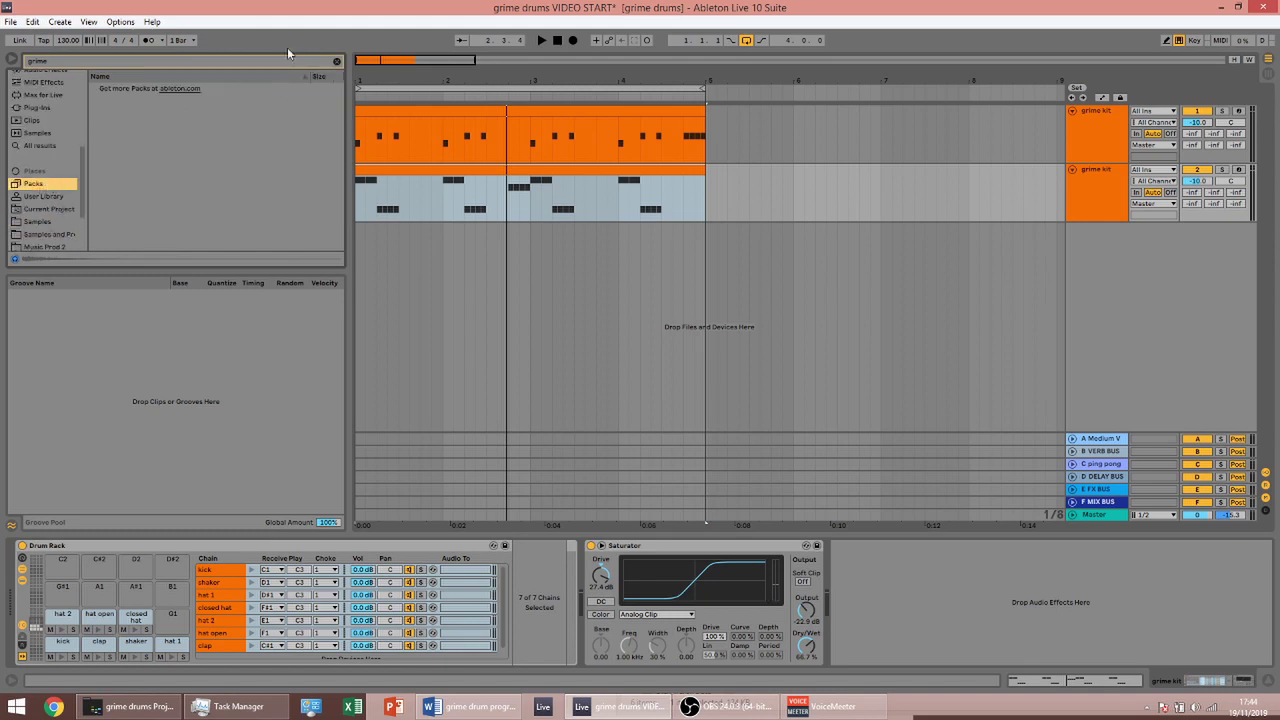
click(337, 61)
click(94, 89)
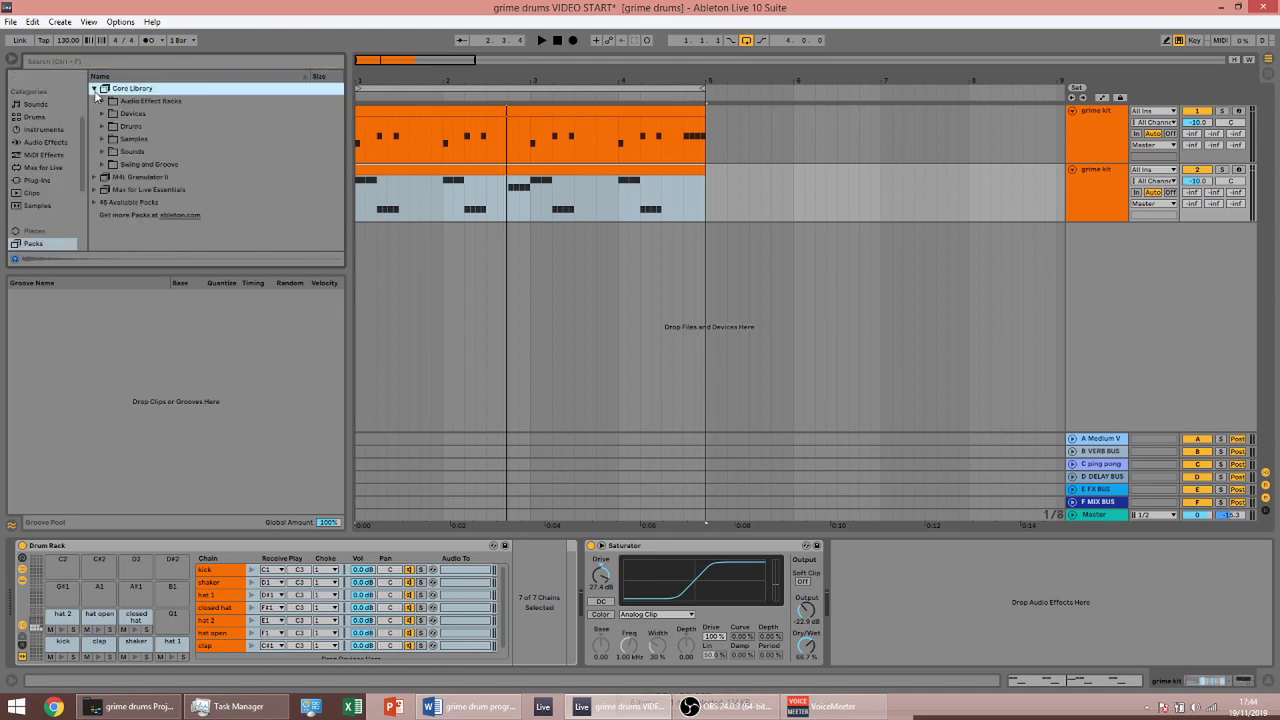
click(103, 165)
scroll(104, 168, down, 3)
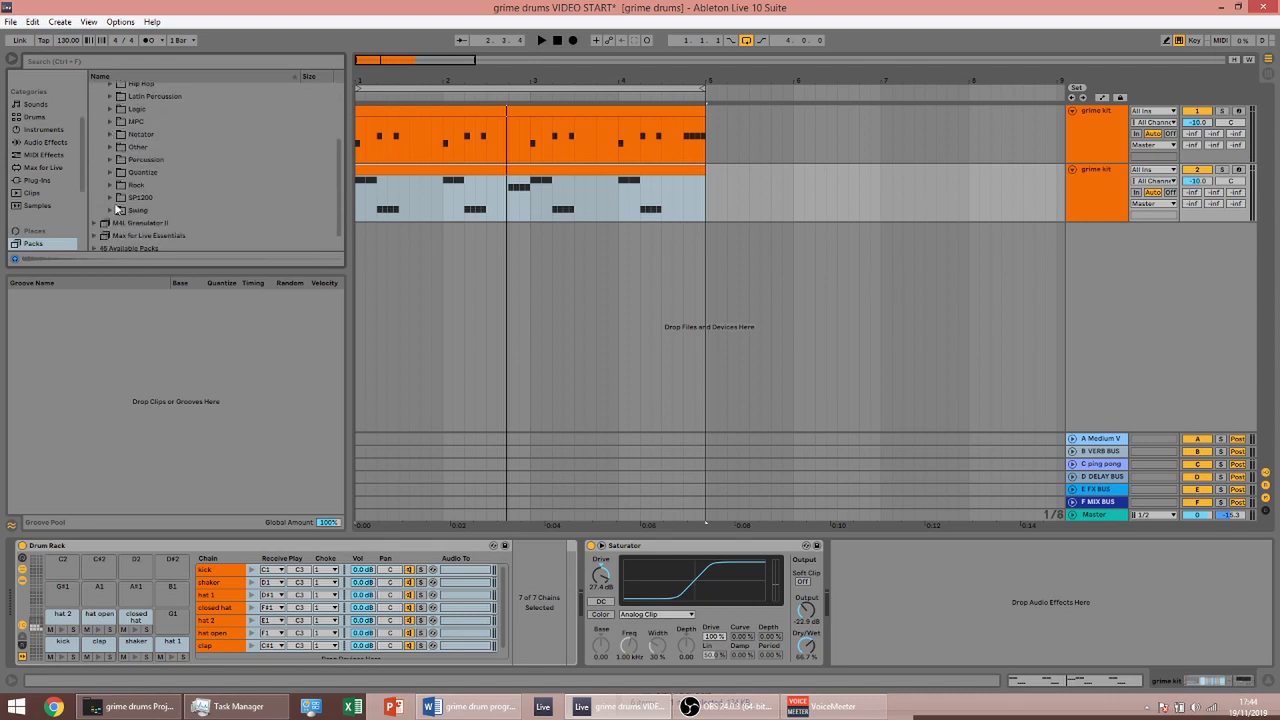
click(111, 147)
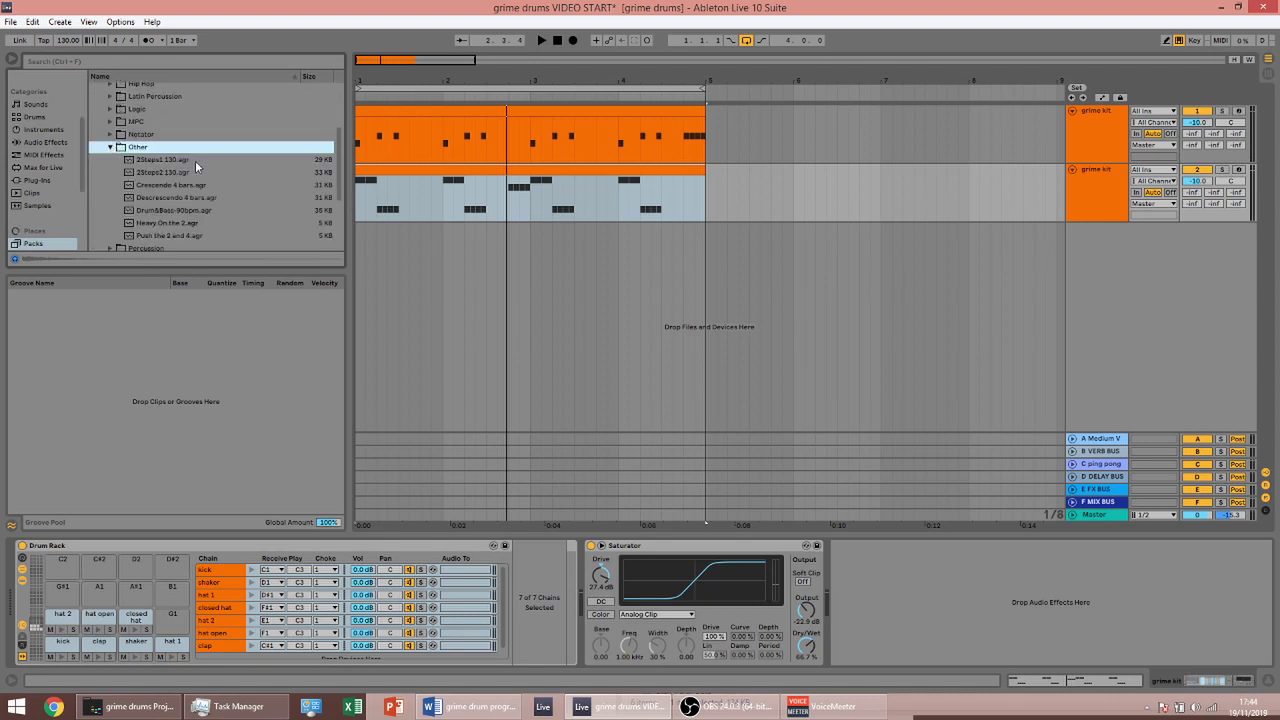
click(166, 159)
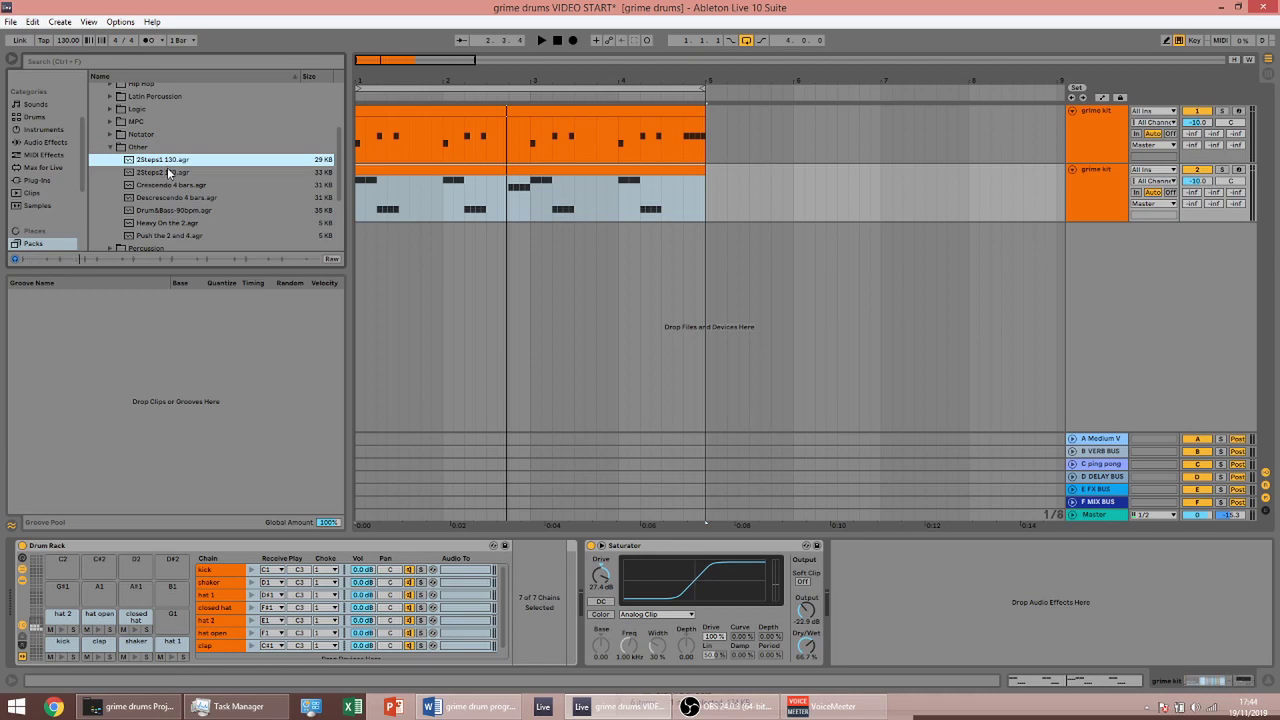
click(176, 172)
double_click(181, 176)
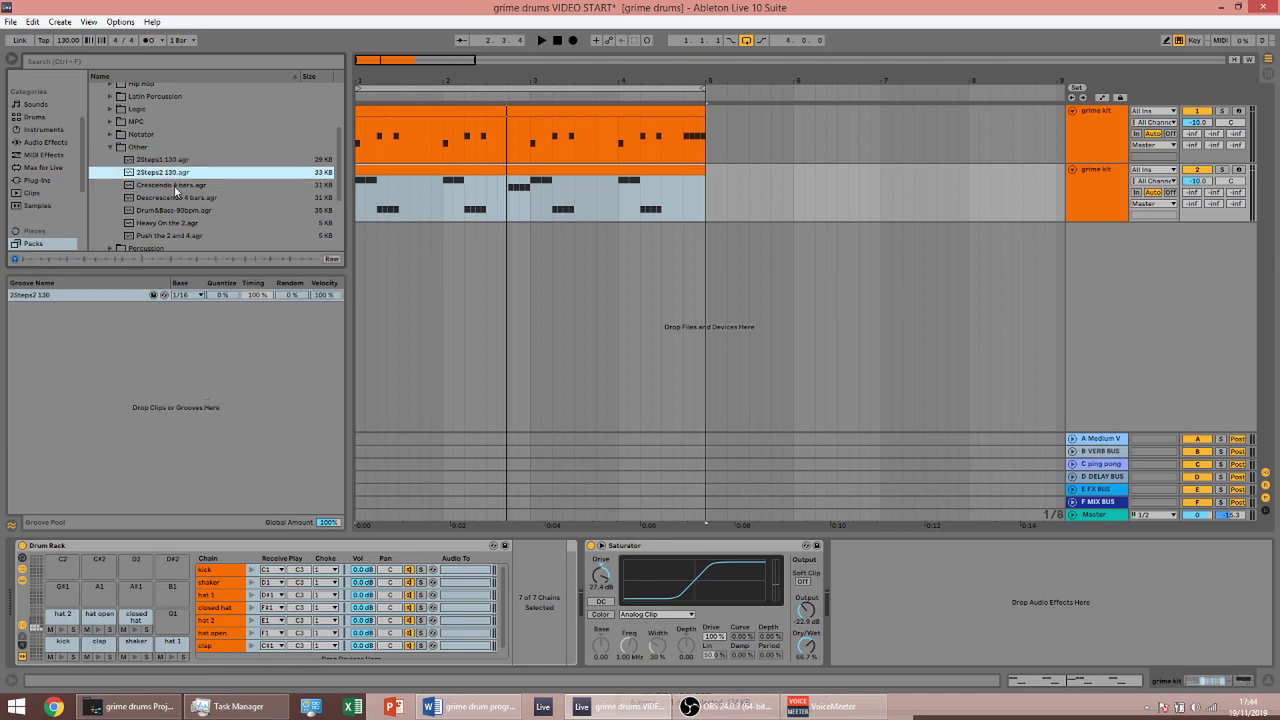
Step: Set the upper grime kit clip's groove to 2Steps2 130
click(607, 190)
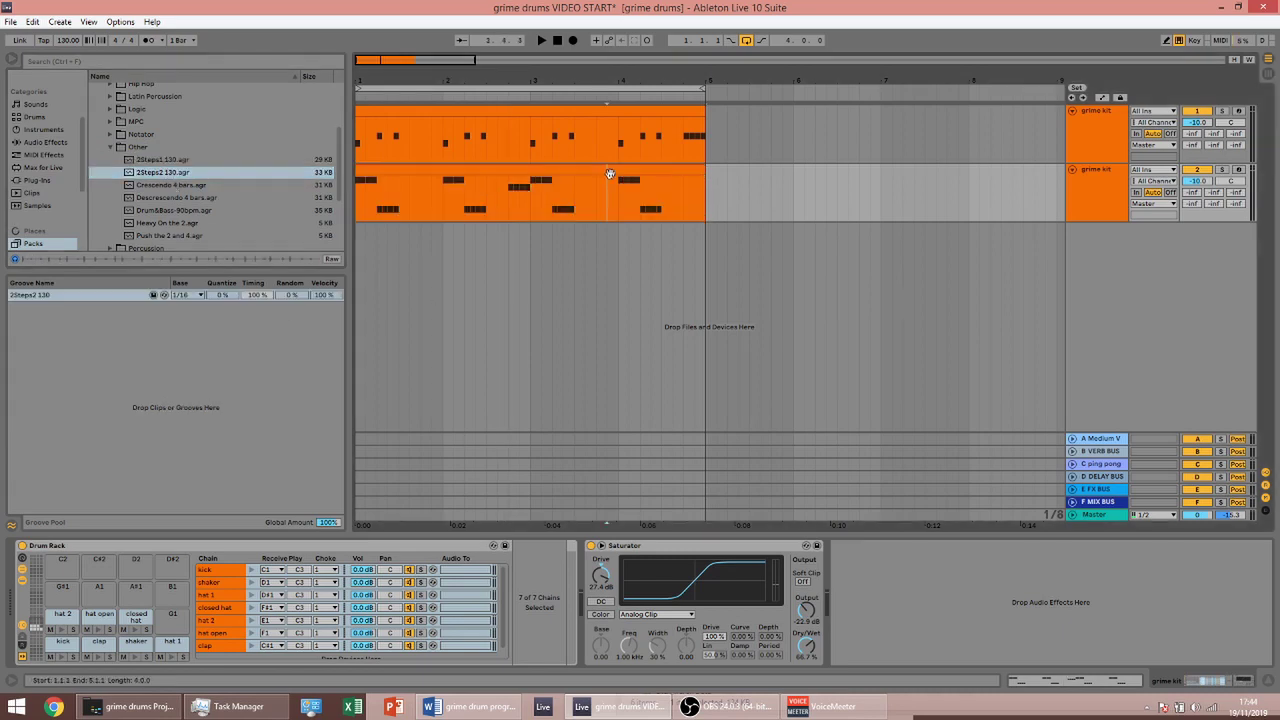
key(ctrl+a)
double_click(610, 110)
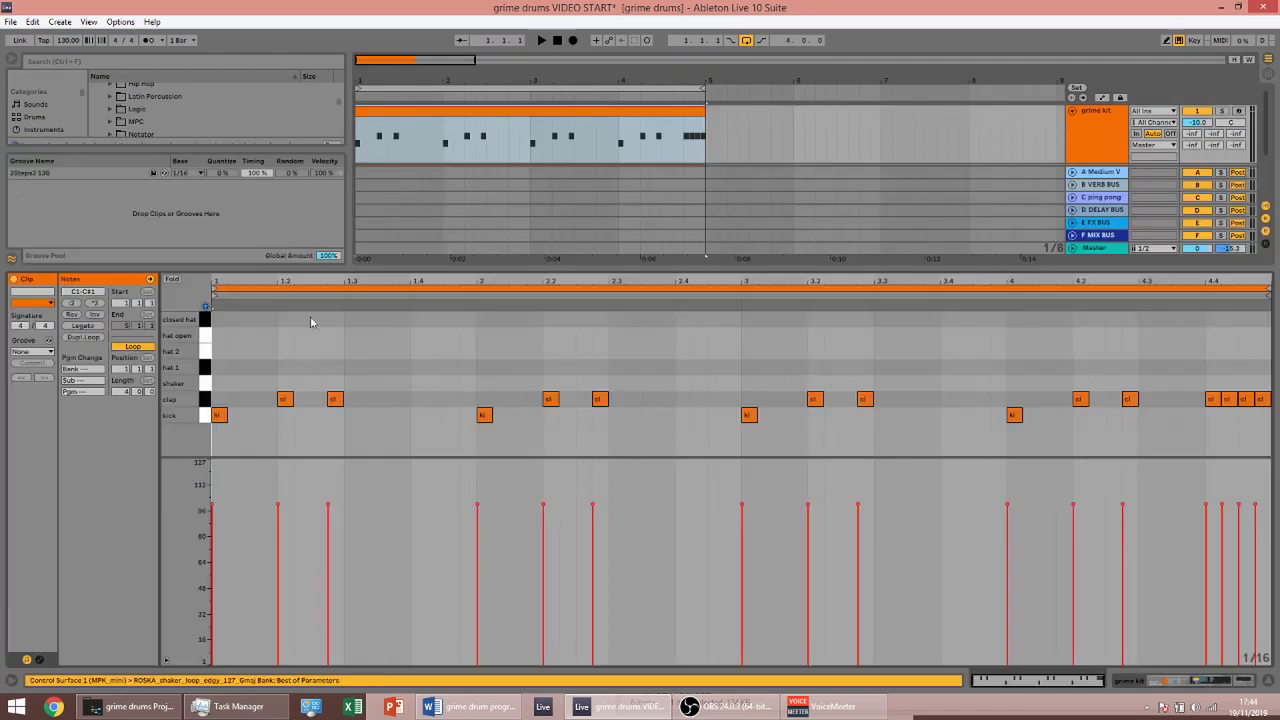
click(50, 352)
click(40, 378)
key(ctrl+alt+l)
Step: Set the lower grime kit clip's groove to 2Steps2 130 while the pattern plays
key(space)
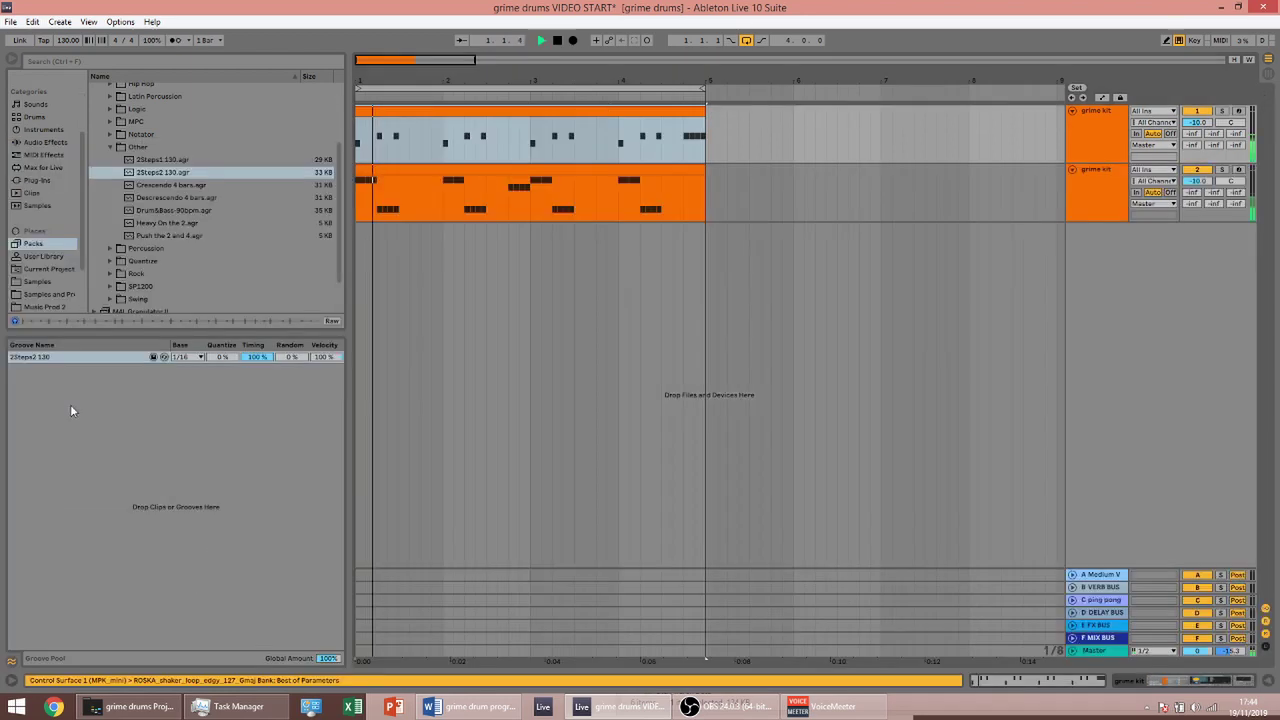
click(645, 175)
double_click(645, 175)
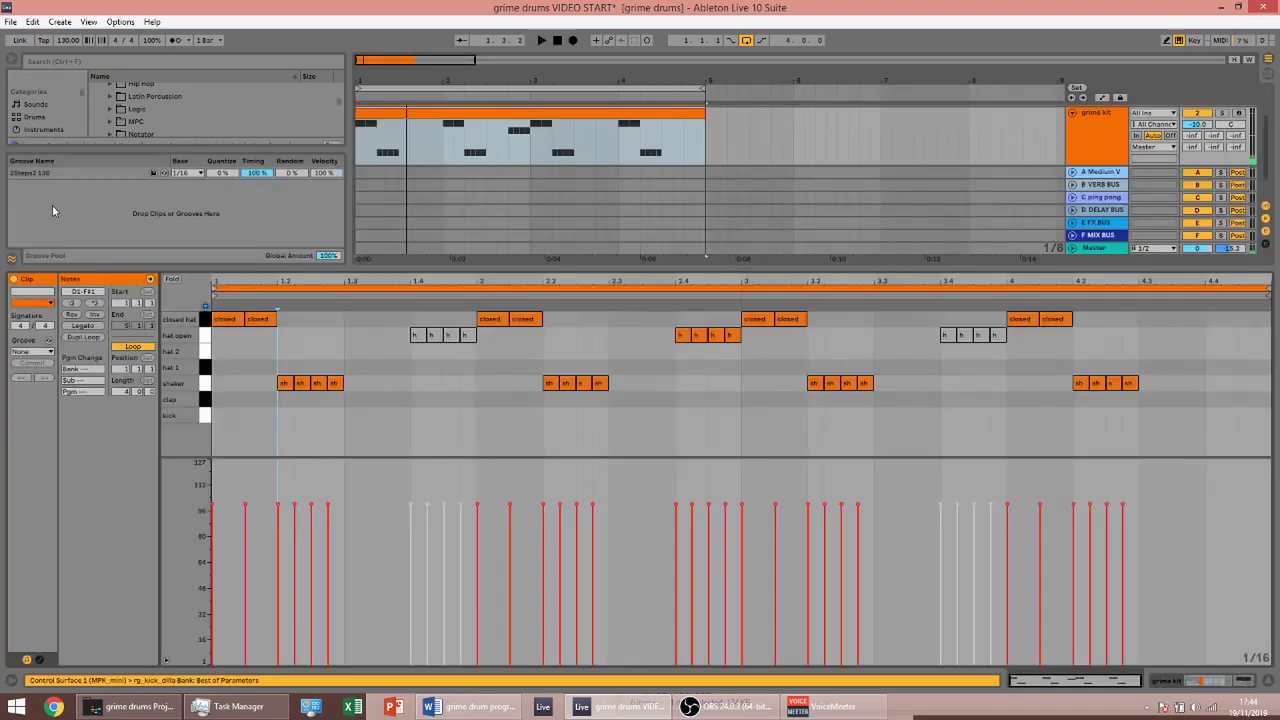
click(45, 352)
click(37, 381)
key(ctrl+alt+l)
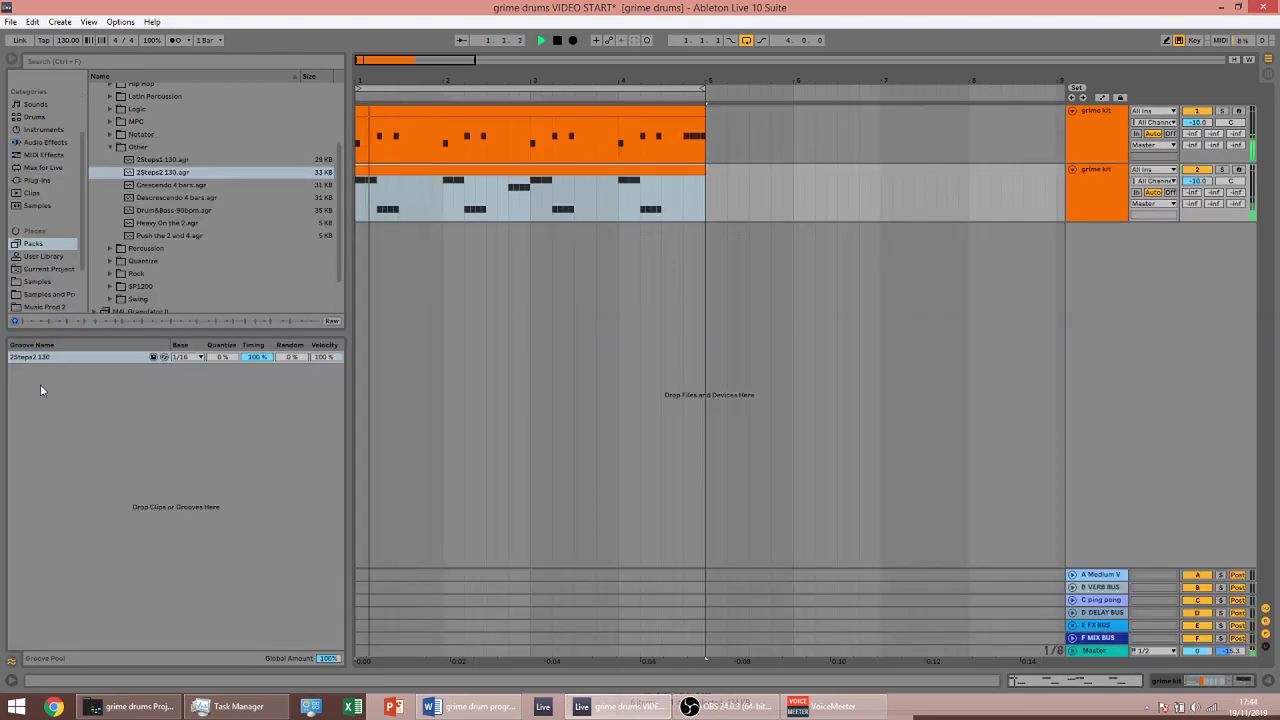
Step: Lower the 2Steps2 130 groove's timing and velocity to 20% and audition the result
drag(254, 359, 254, 365)
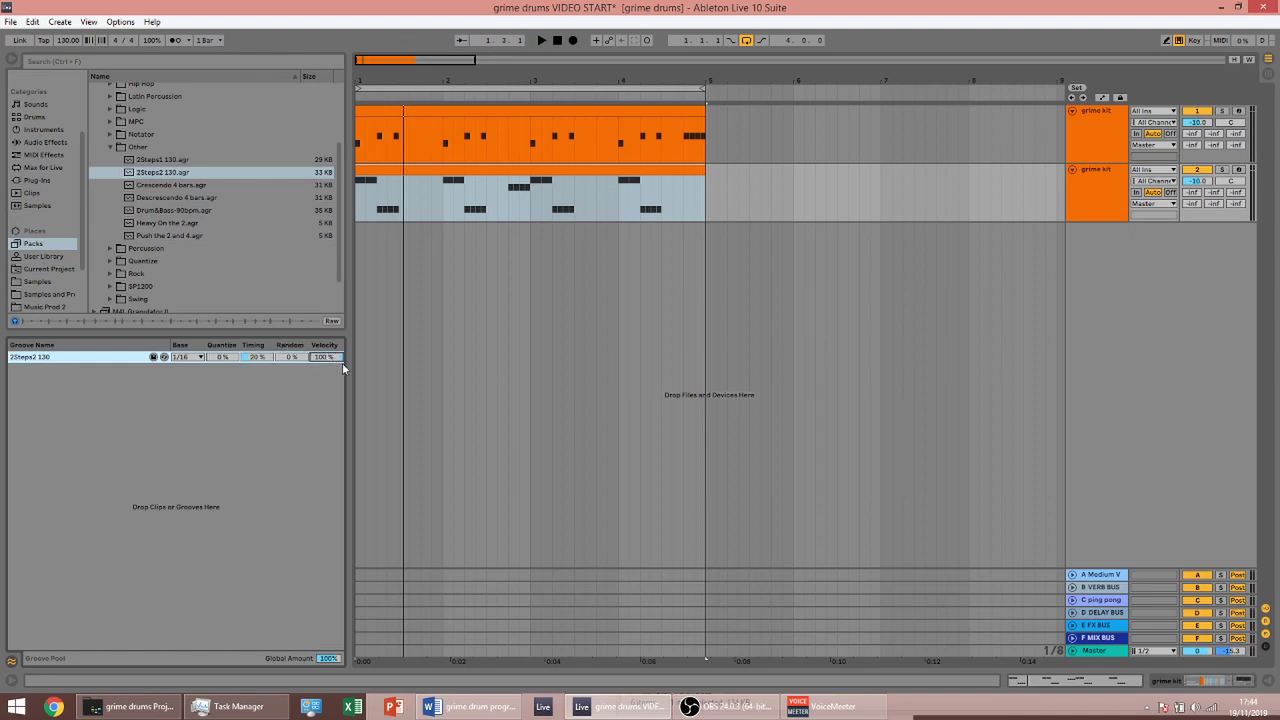
key(space)
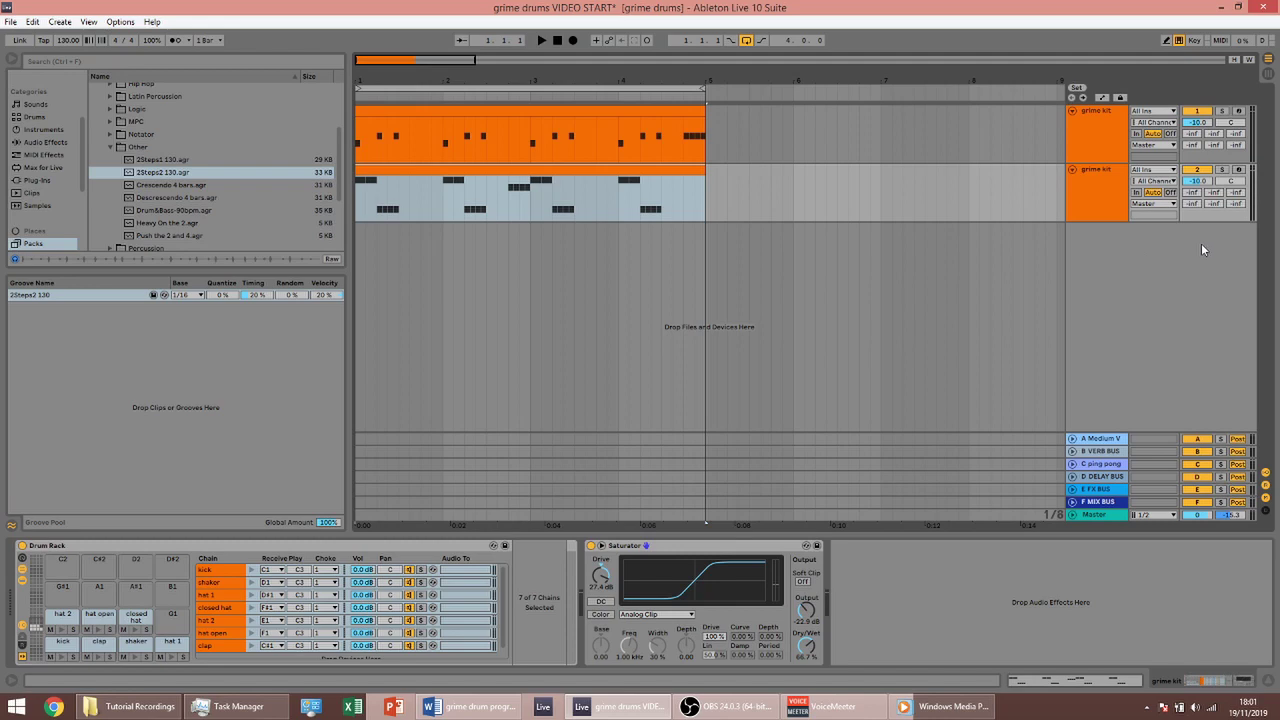
Step: Solo the second grime kit track and pan its closed hat 25 left
click(1103, 207)
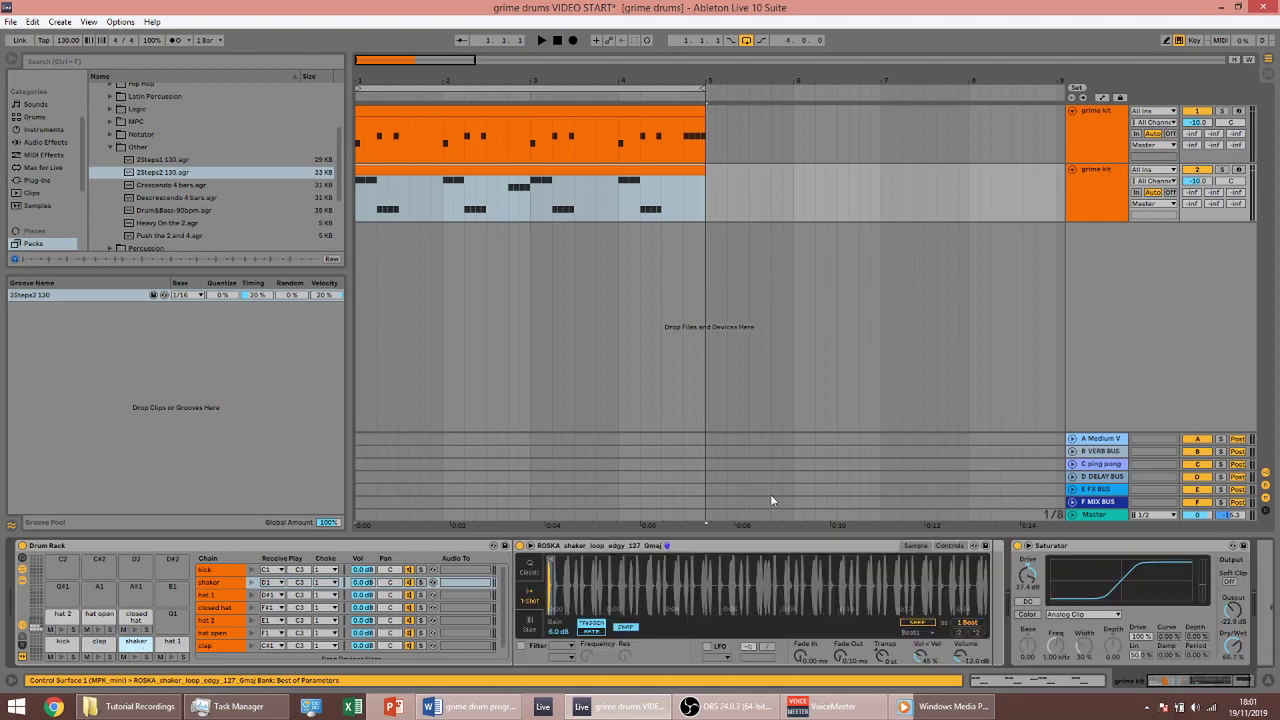
click(949, 545)
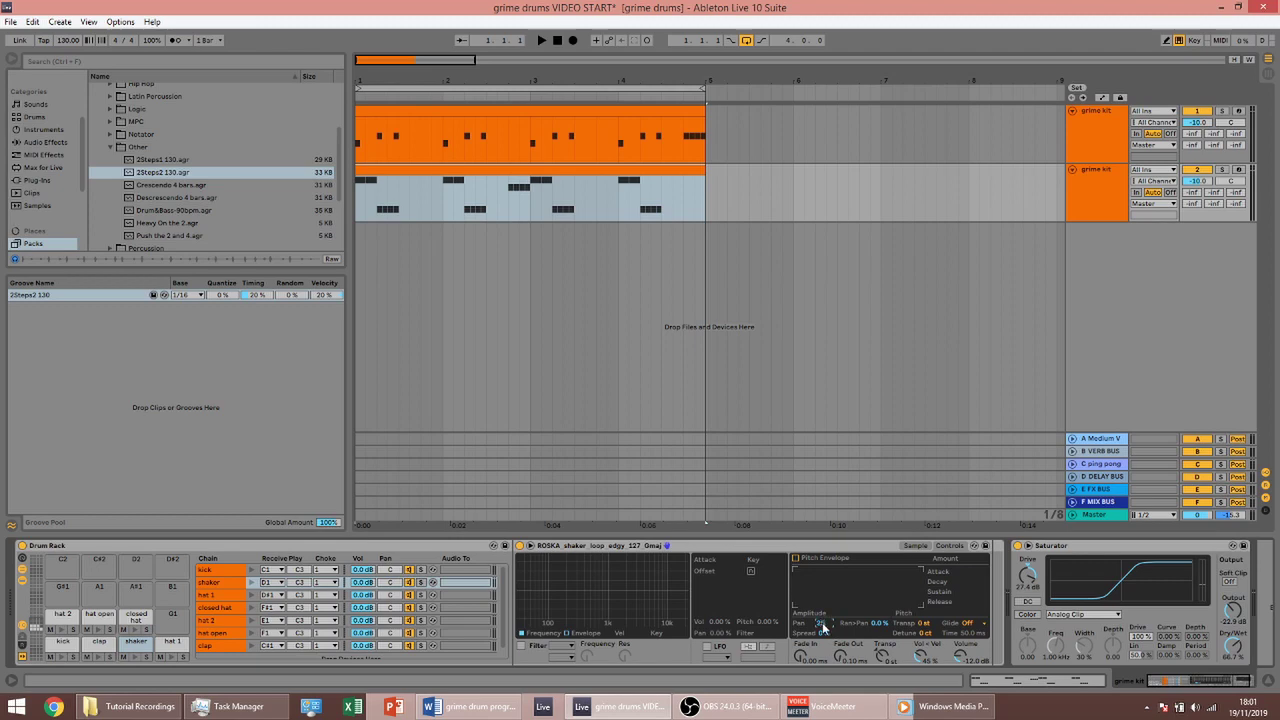
click(1221, 169)
key(space)
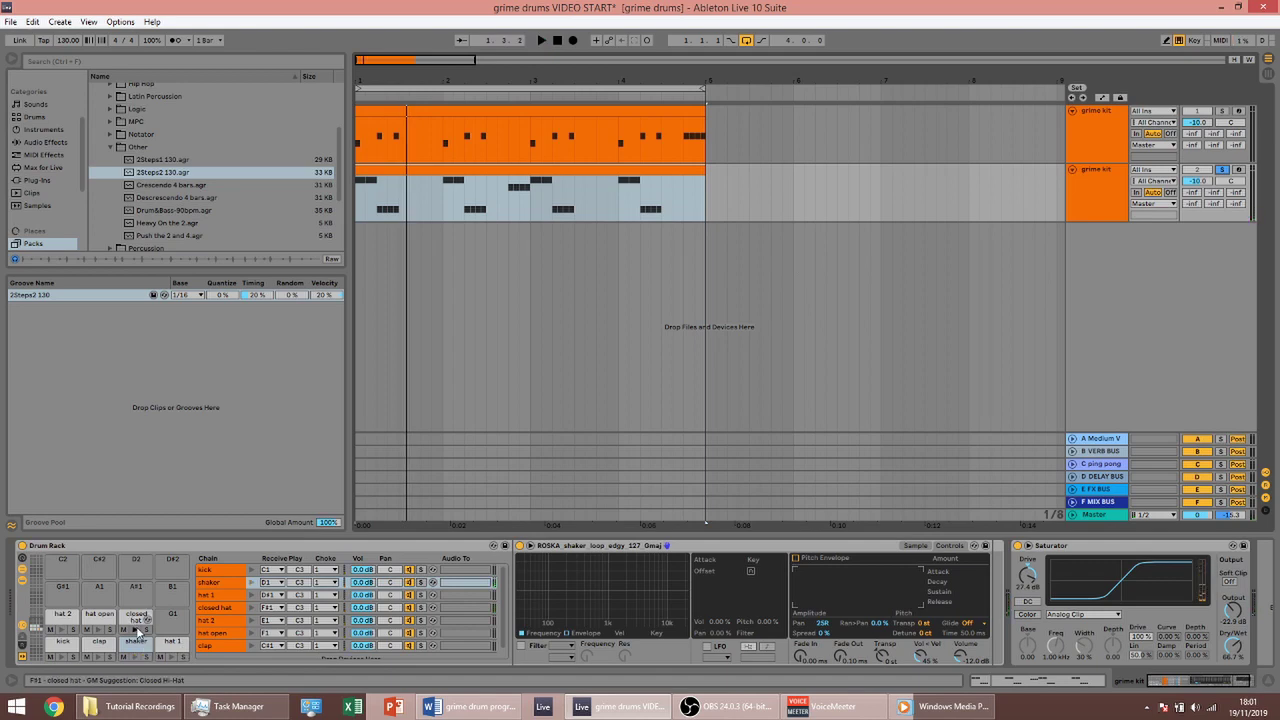
click(138, 630)
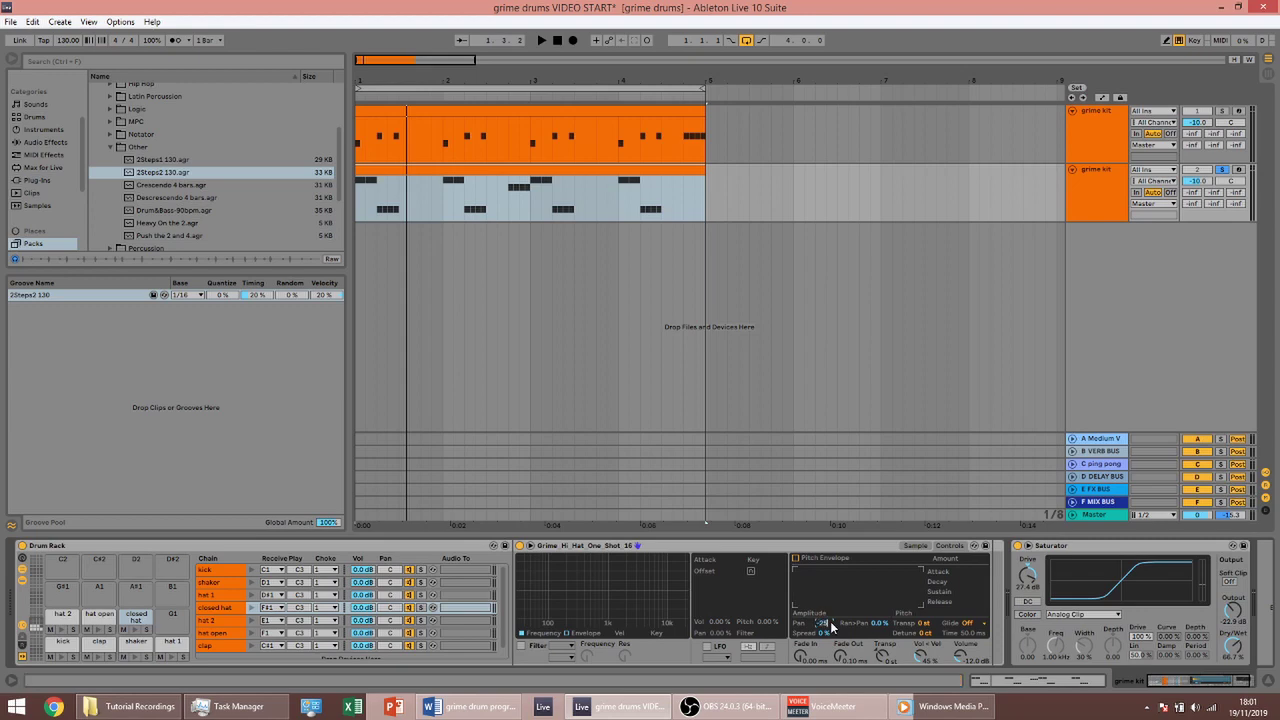
key(Return)
key(space)
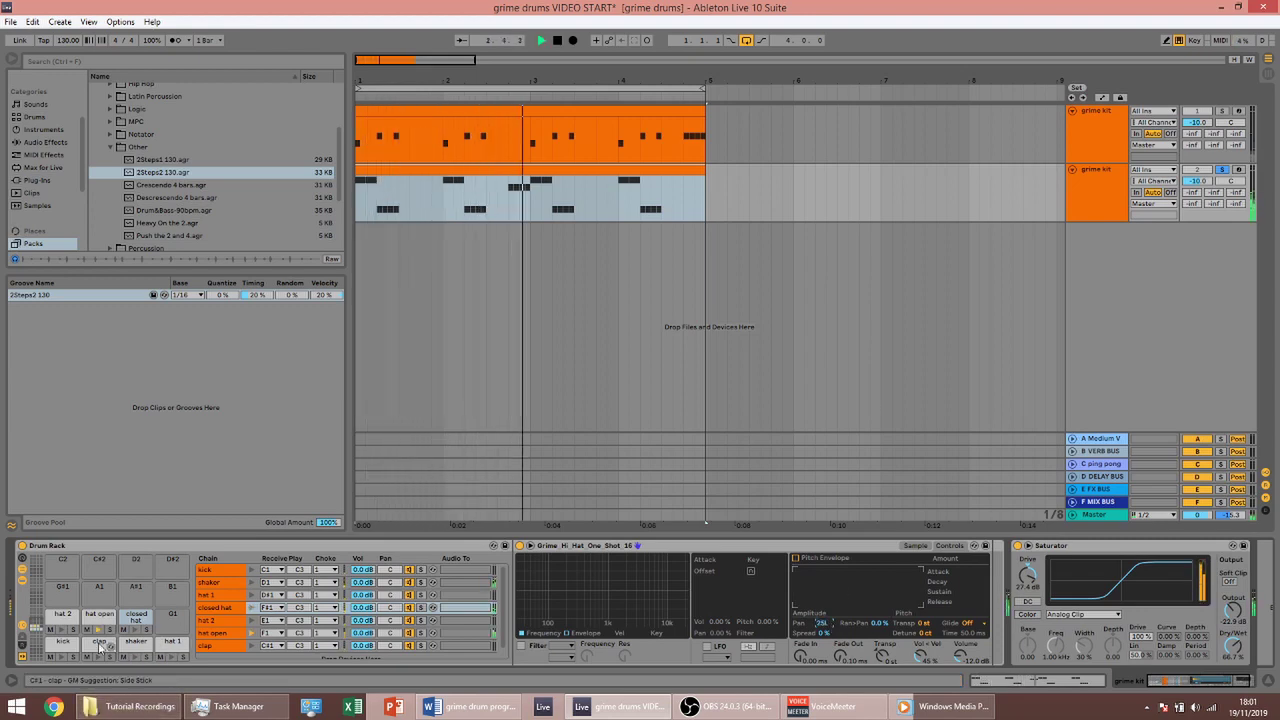
key(space)
Step: Pan the open hat 25 right and listen to the hats
click(949, 545)
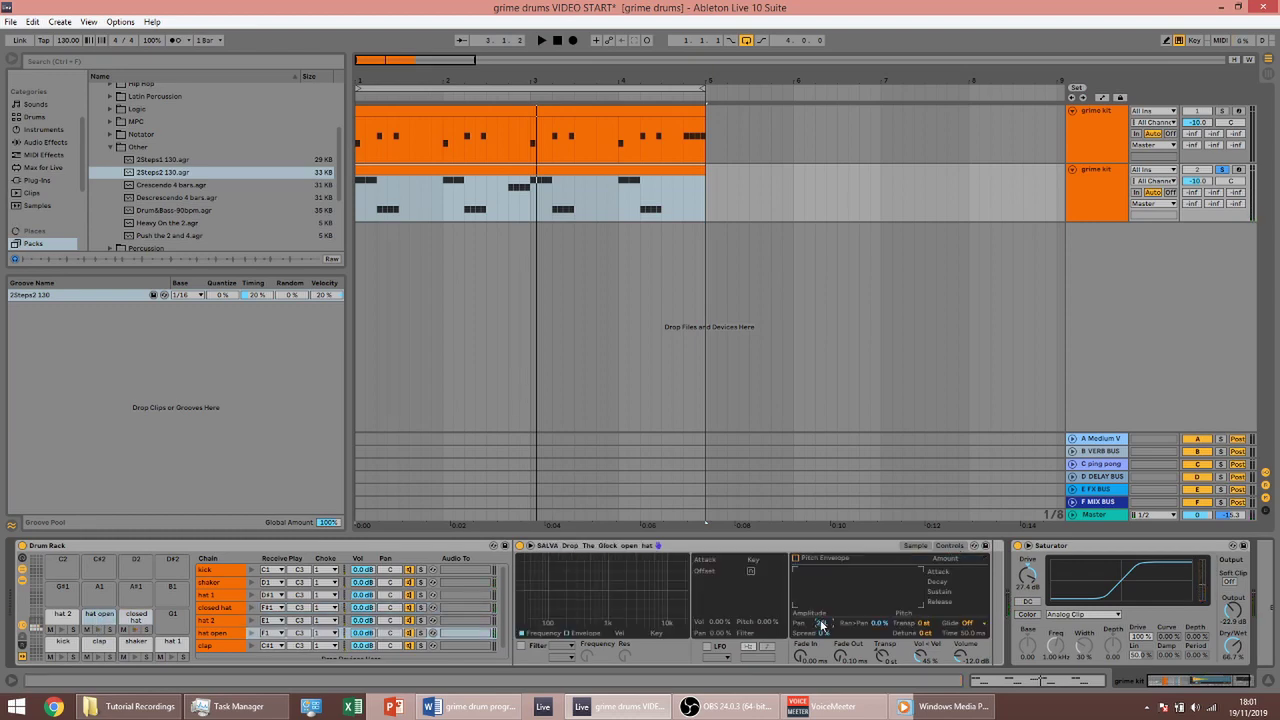
key(space)
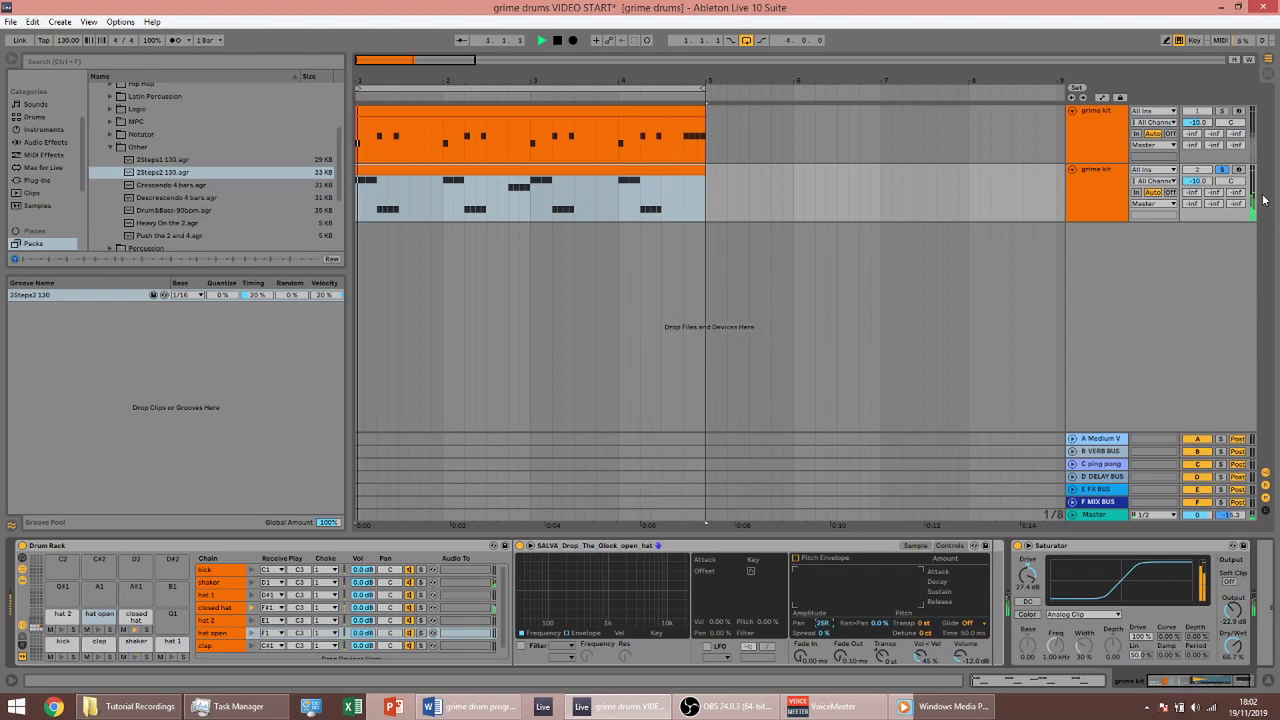
key(space)
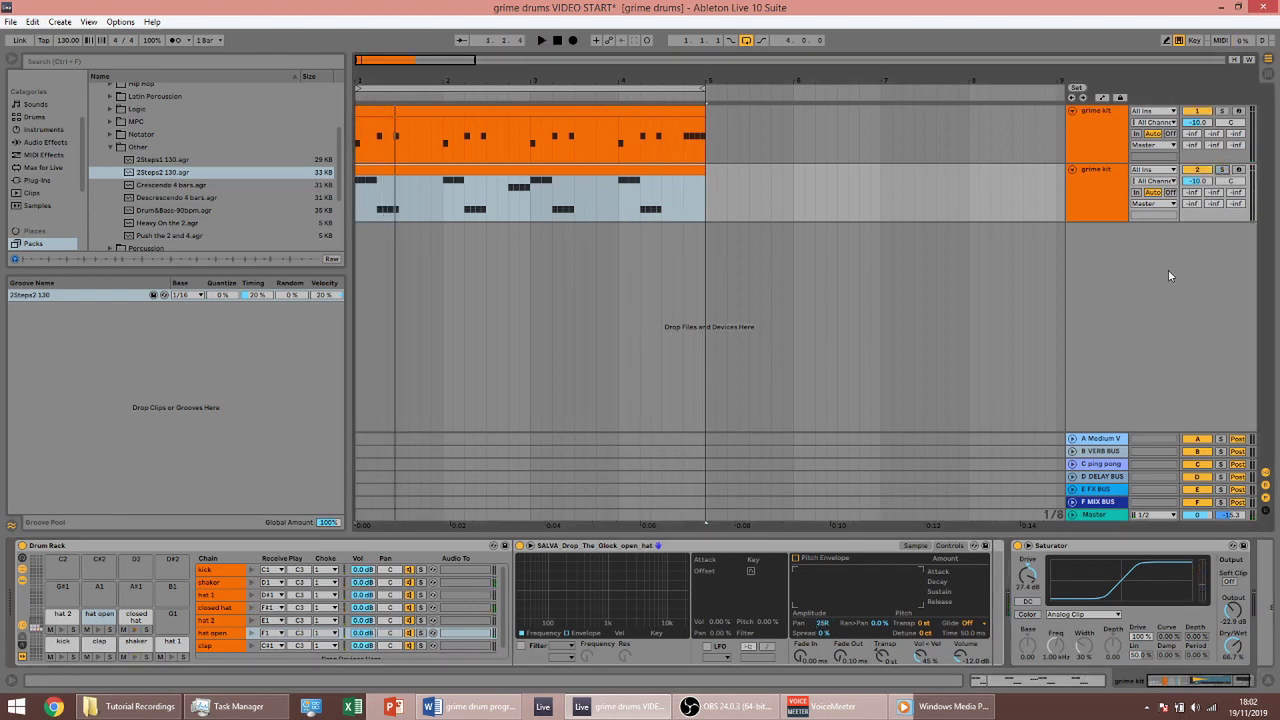
Step: Raise Send A to the reverb return to -23 dB on both grime kit tracks, listening during playback
click(1112, 136)
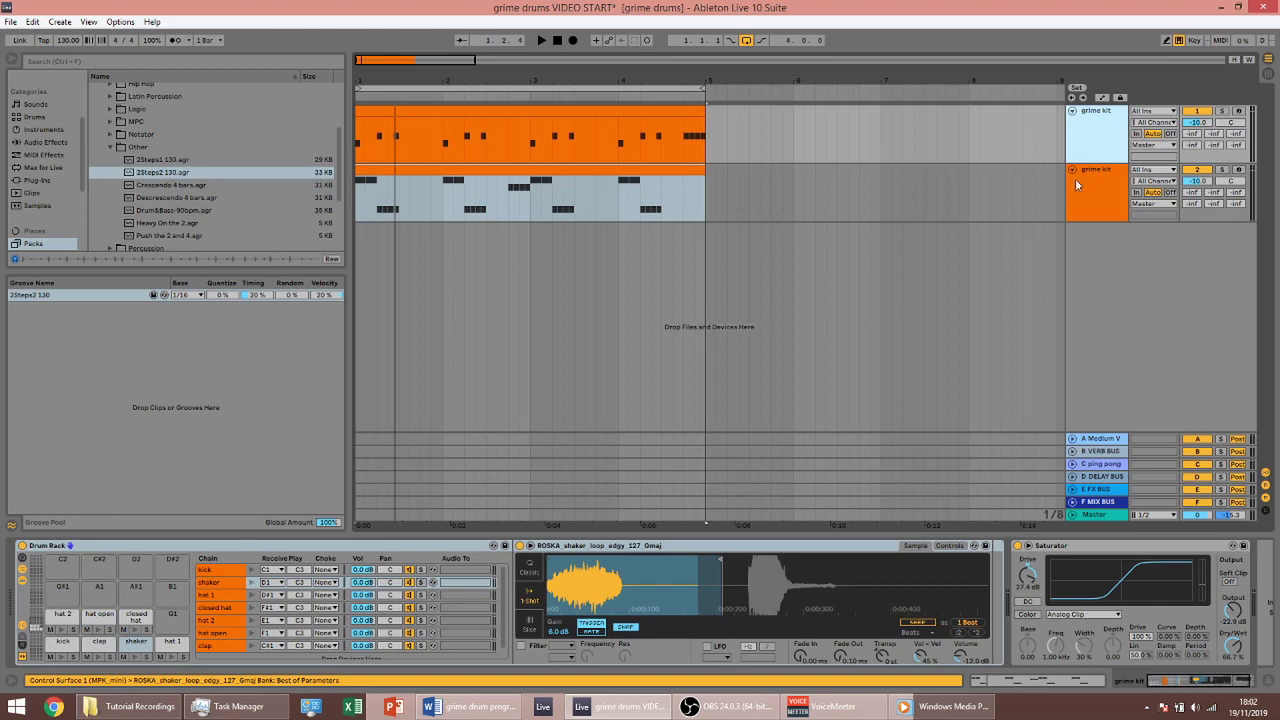
click(1098, 197)
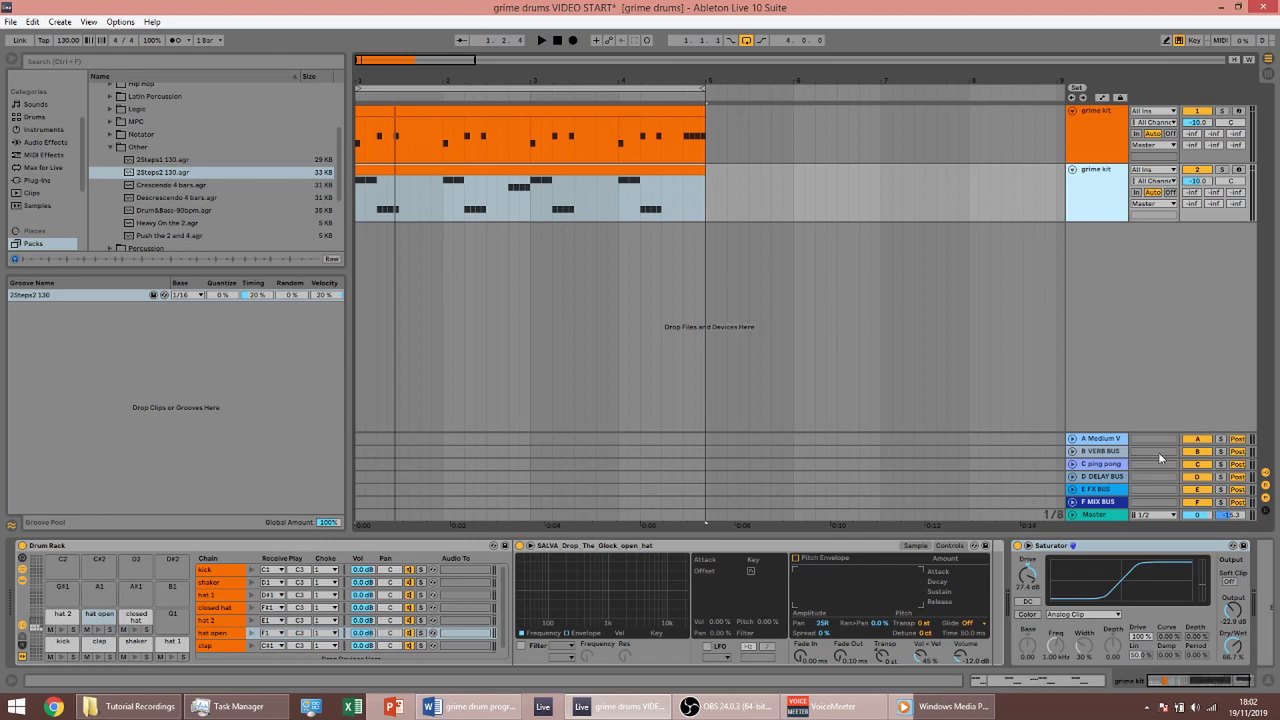
click(1108, 158)
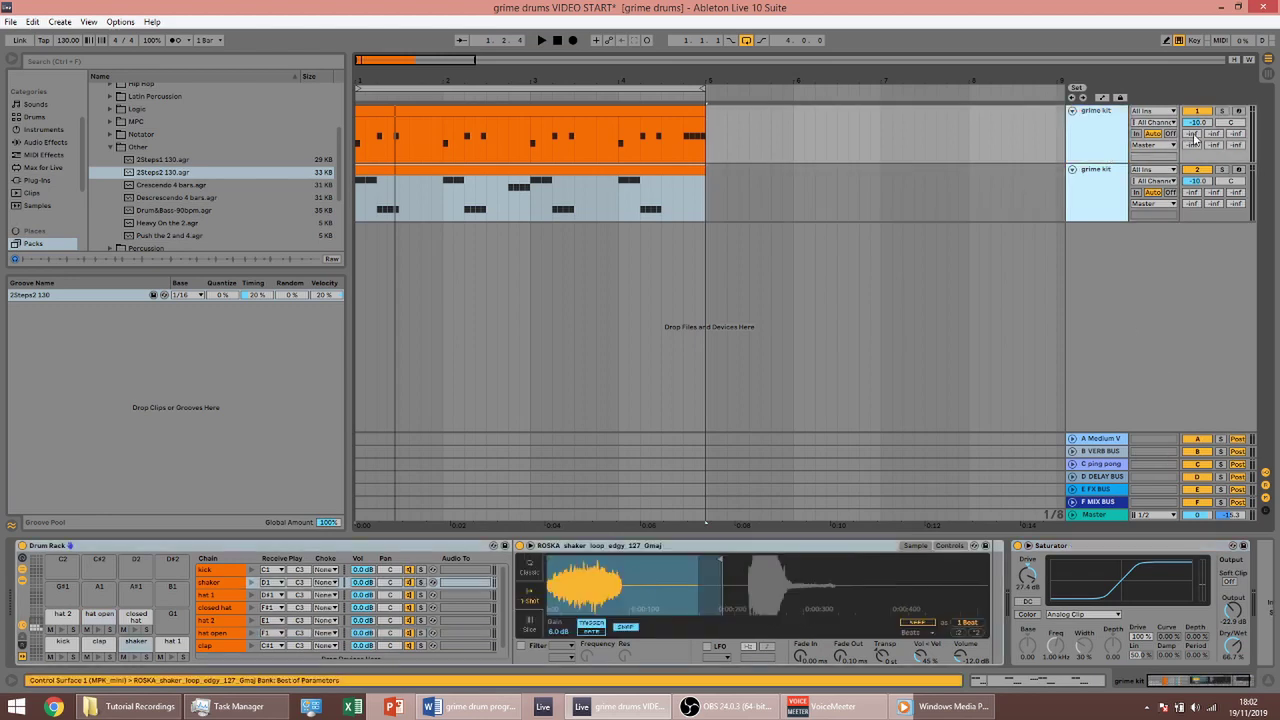
key(space)
drag(1193, 133, 1193, 108)
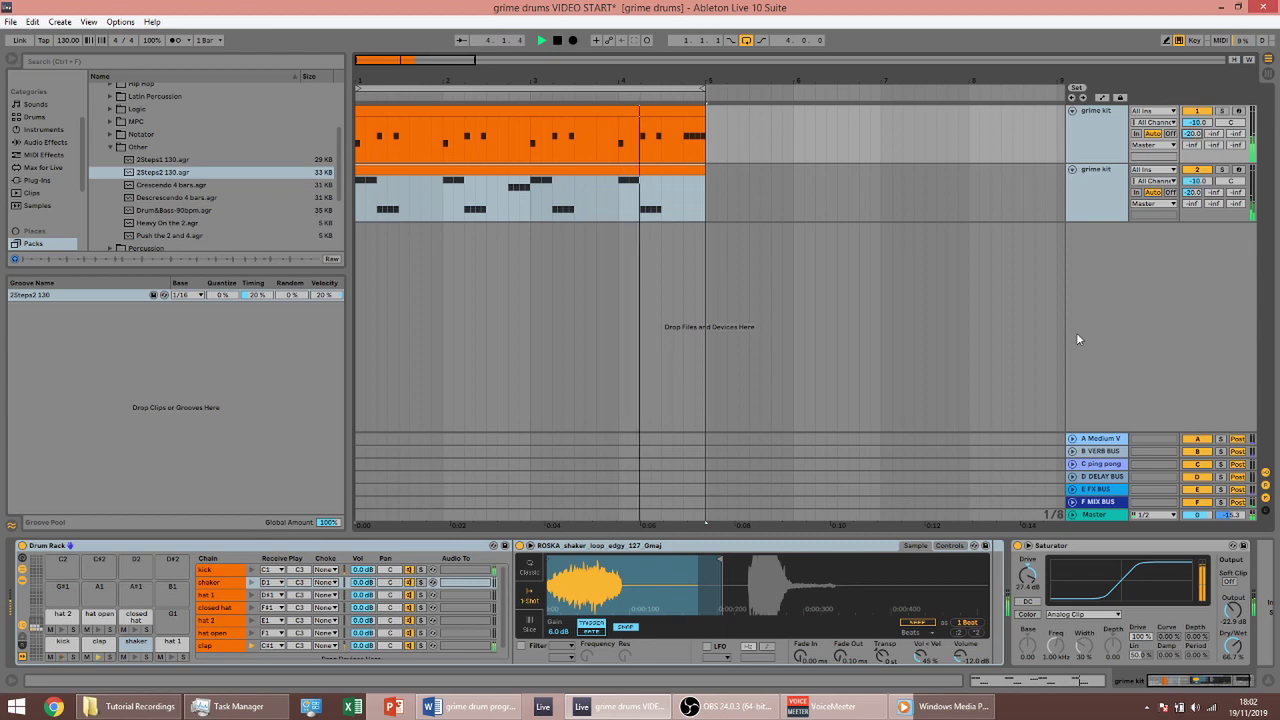
click(1095, 128)
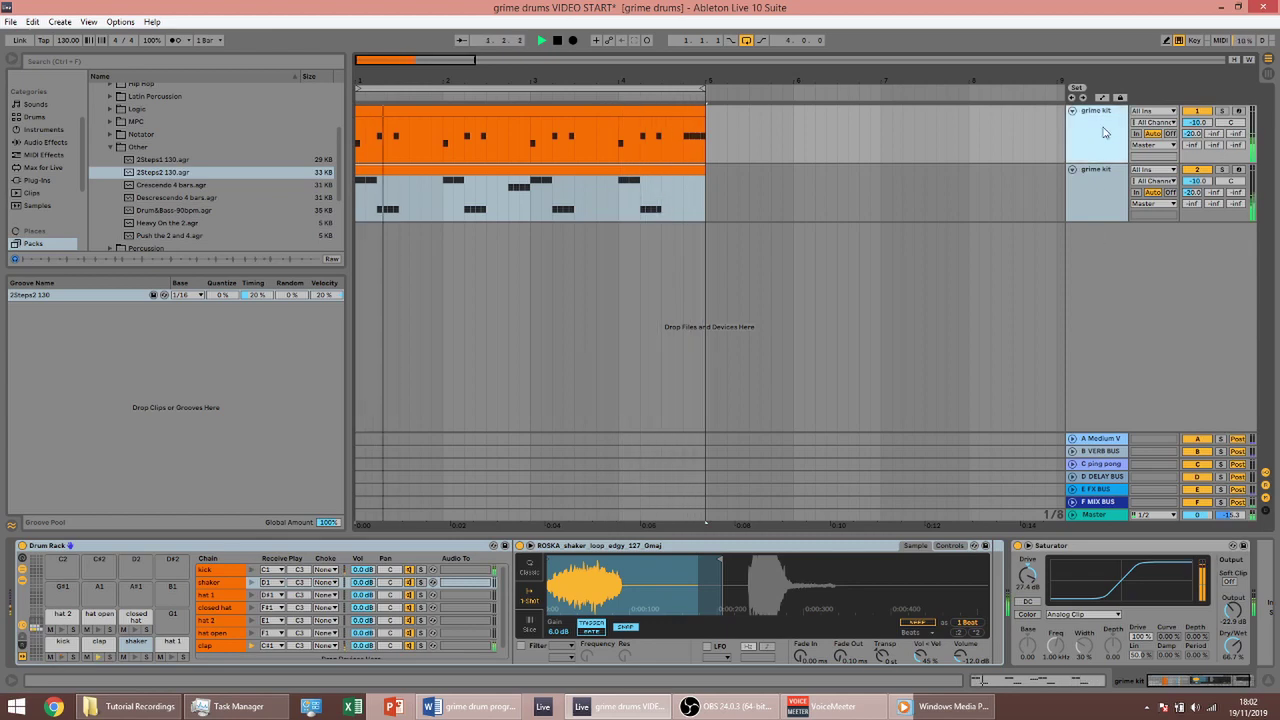
click(1104, 131)
click(1076, 206)
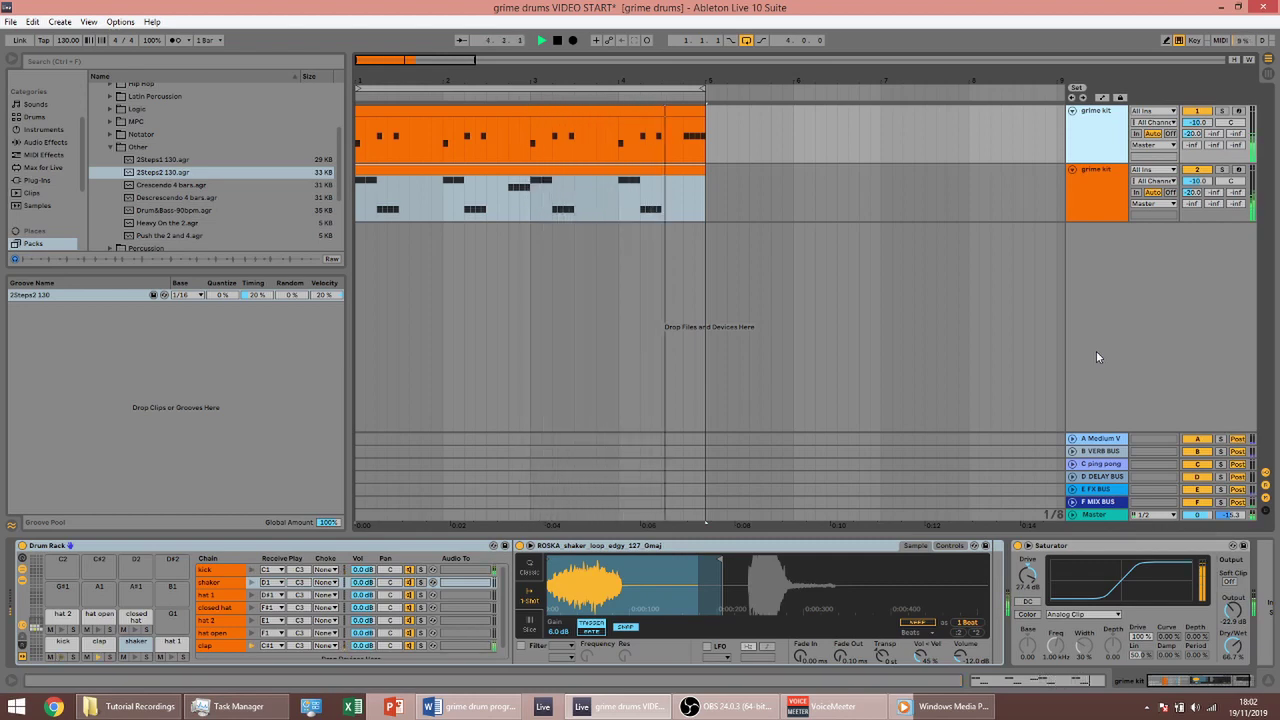
key(space)
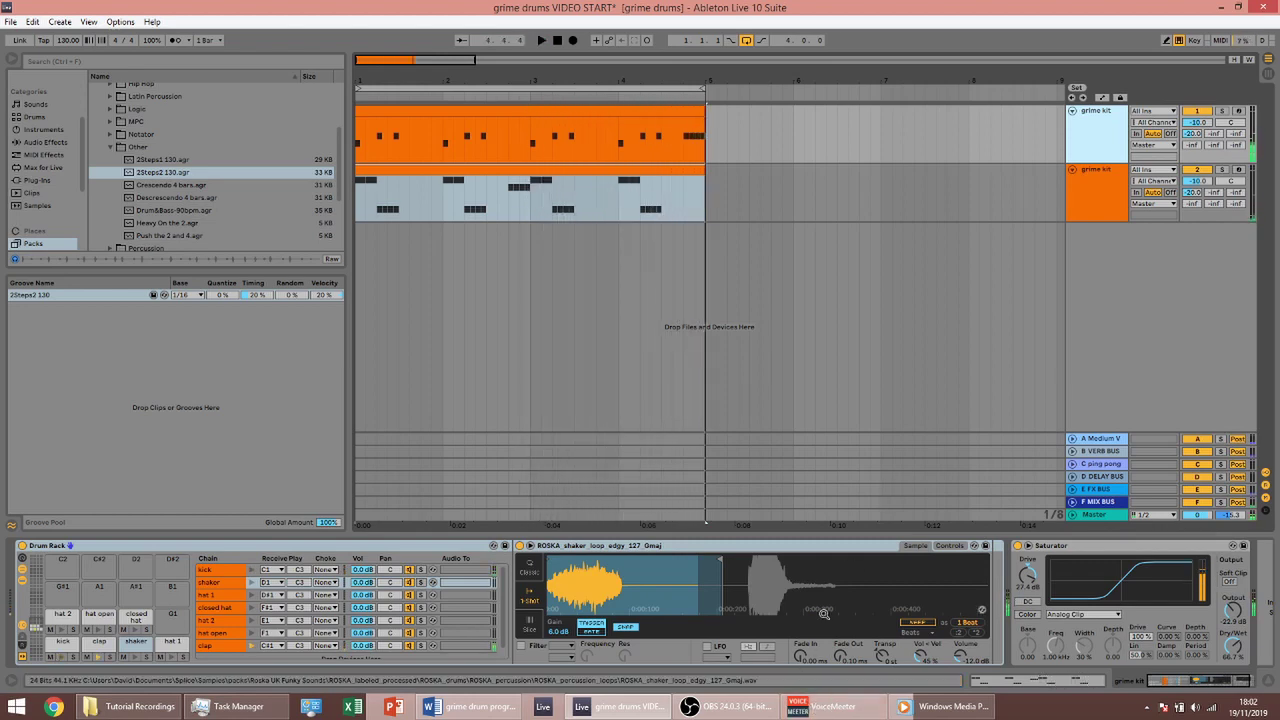